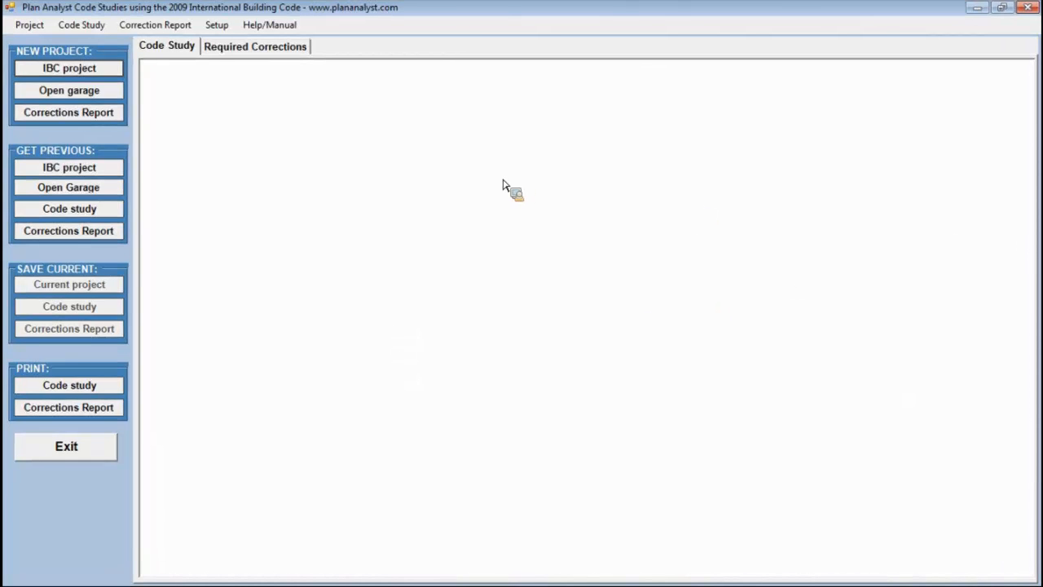
Examine the setup options and the manual's pages on setup and editing correction report questions.
left_click(217, 24)
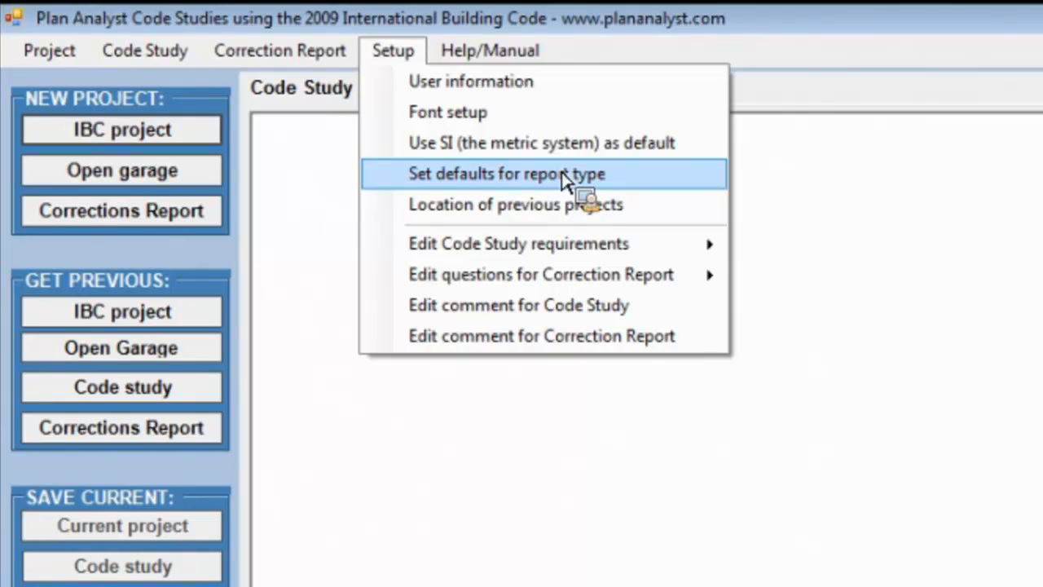
mouse_move(570, 242)
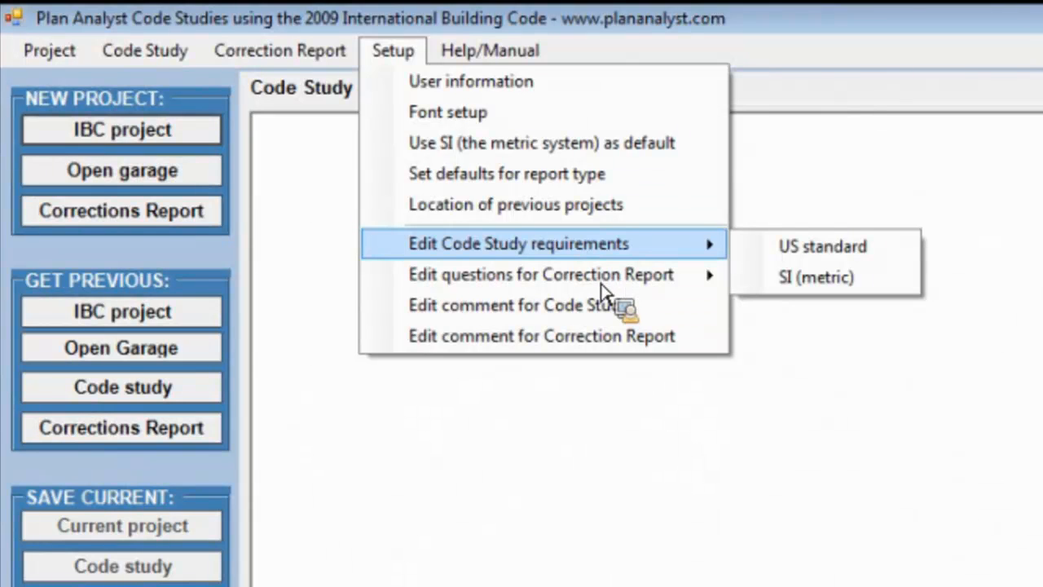
mouse_move(600, 283)
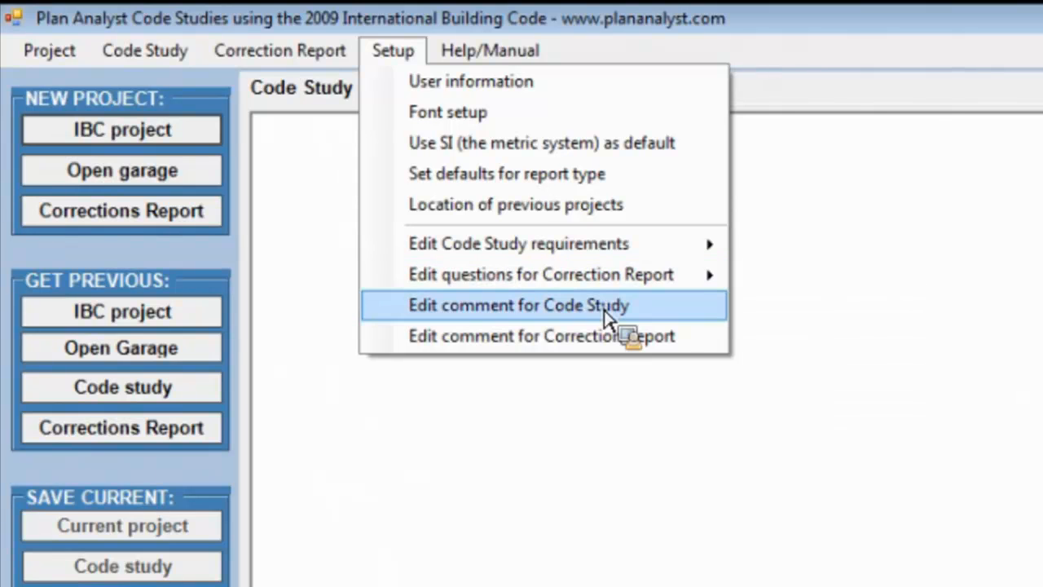
left_click(668, 405)
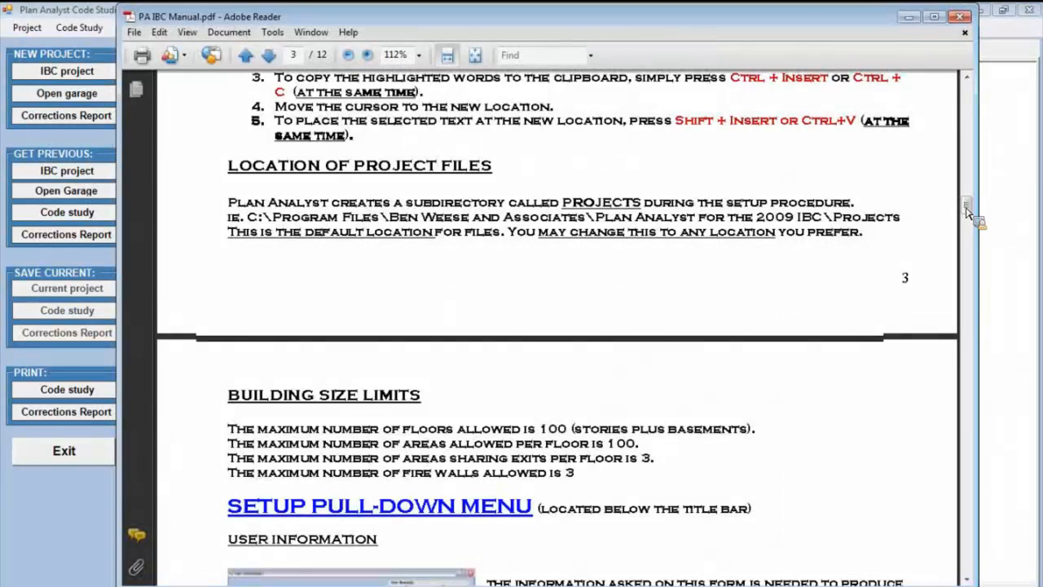
left_click_drag(966, 210, 996, 279)
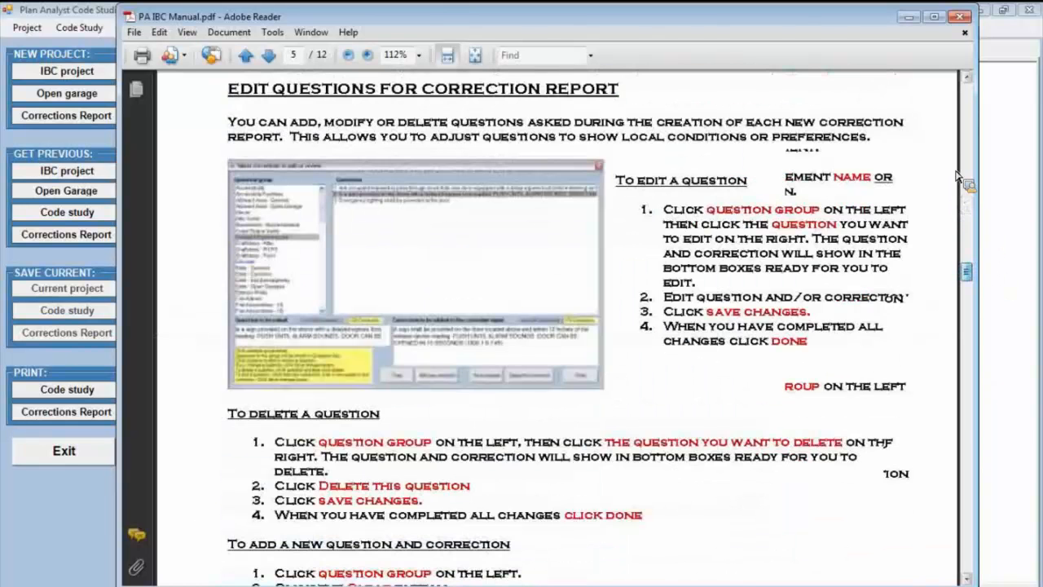
left_click(961, 17)
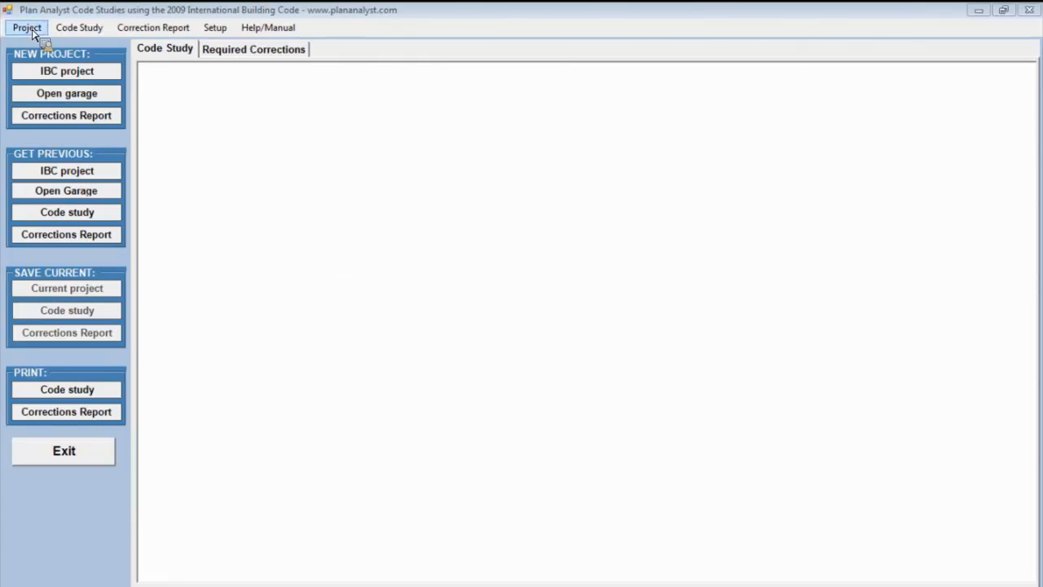
Start a new IBC project with identification number 1234-11 and the description Office/Warehouse Example.
left_click(75, 79)
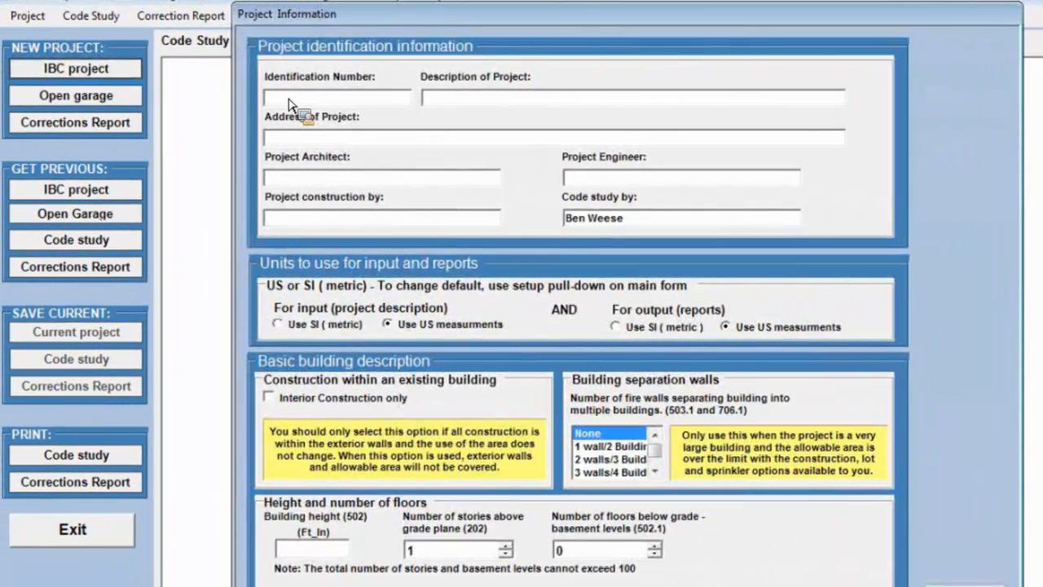
type("1234-11")
left_click(453, 100)
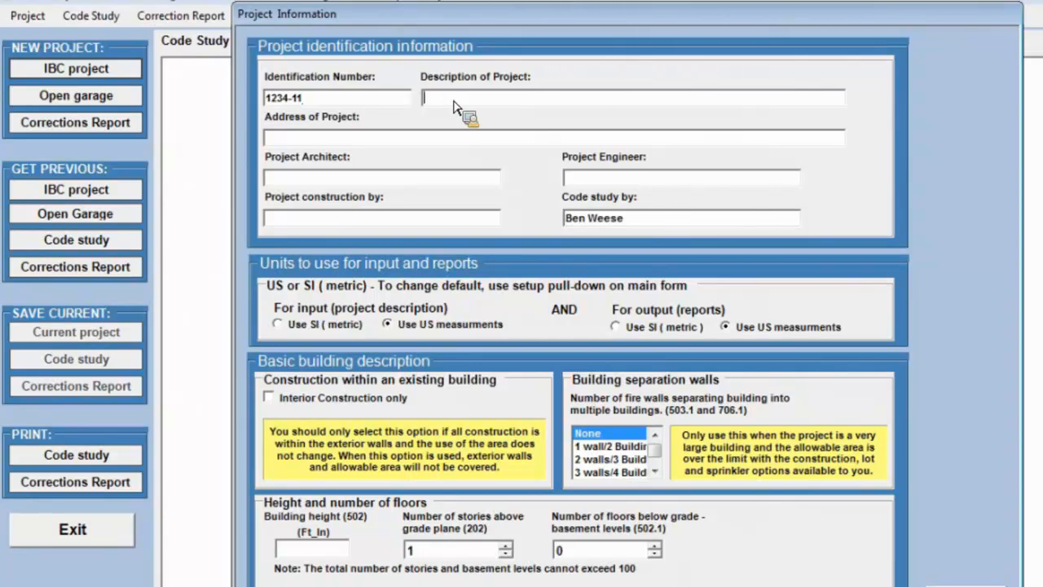
type("Office,")
type("Wareh")
type("oue")
key("BackSpace")
key("BackSpace")
type("se Example")
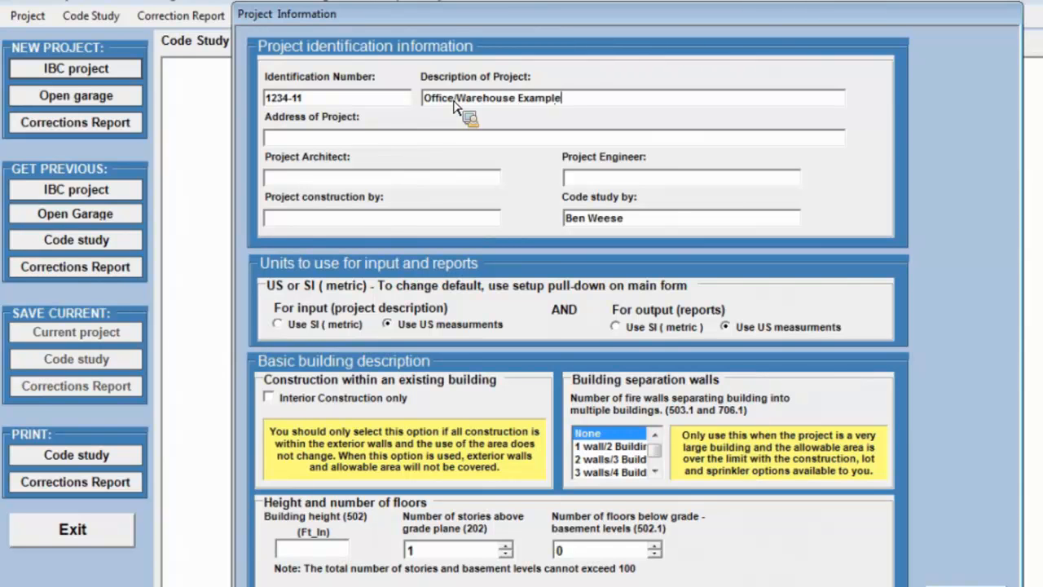
Enter the project's street address and GGG Architecture as the project architect.
key("Tab")
type("7001 Leopard")
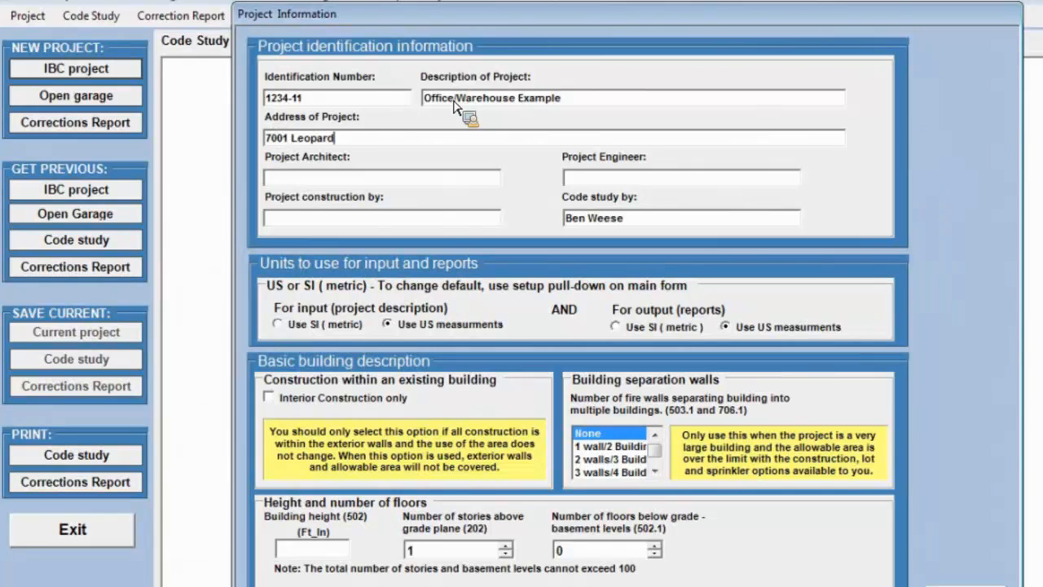
type("i Ct")
key("Tab")
type("GGG Archit")
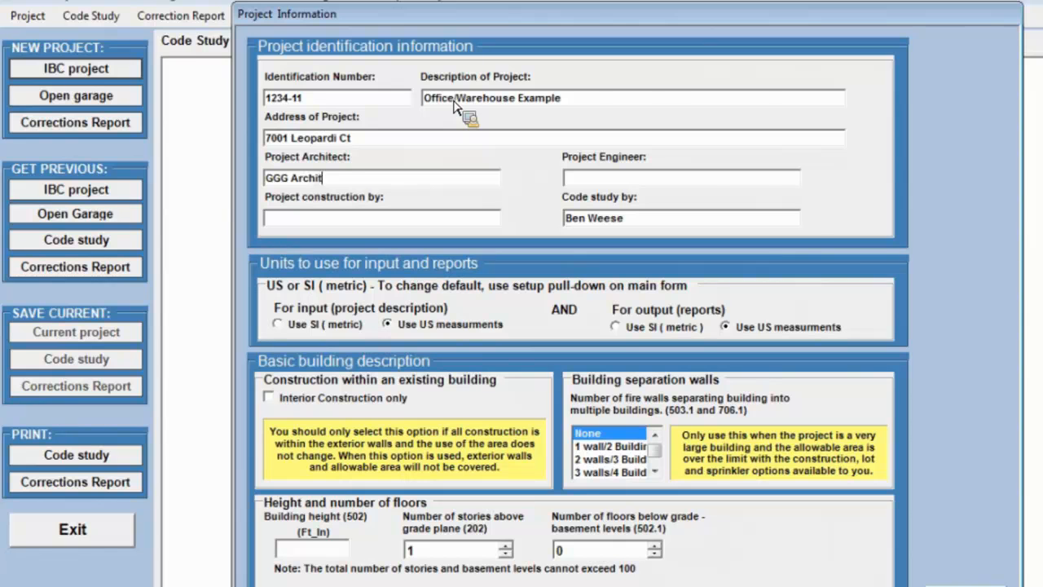
type("ecture")
type("EEE E")
type("ngineers")
Enter EEE Engineers as the project engineer and ZYX Construction as the project's construction company.
key("Tab")
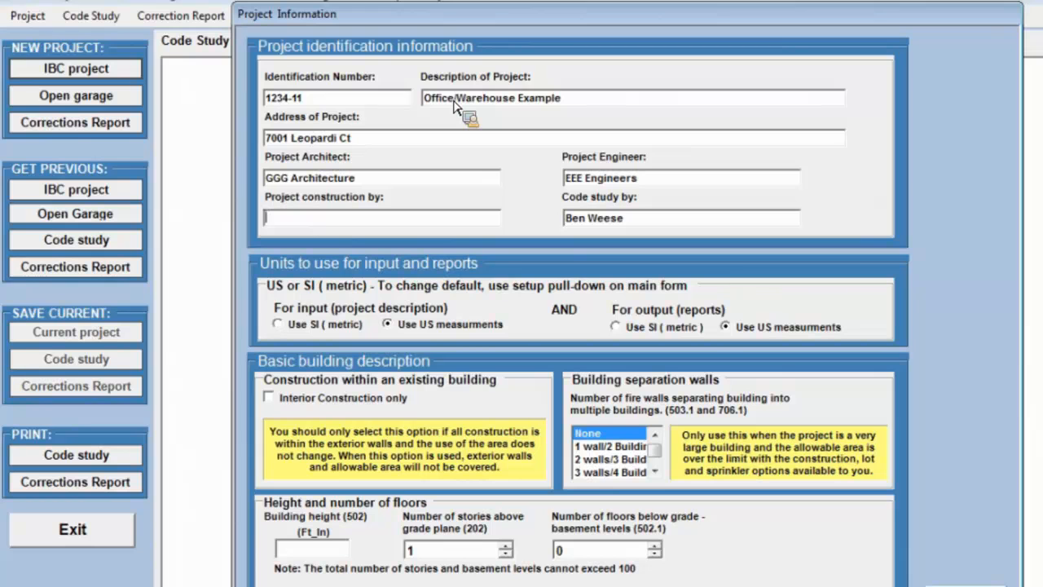
type("ZYX Constructio")
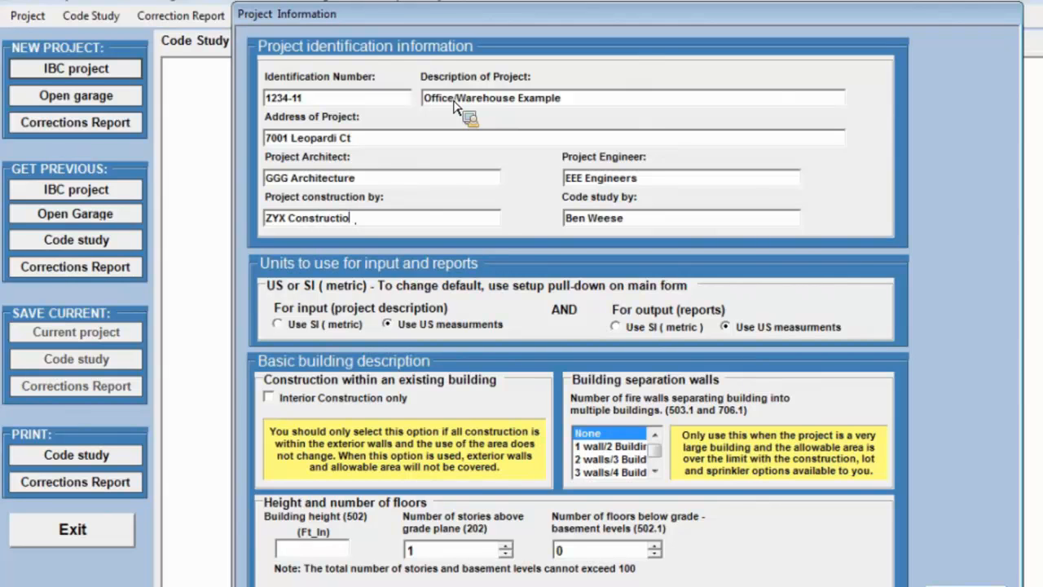
type("n")
Set both the project input units and the report output units to SI (metric).
left_click(278, 324)
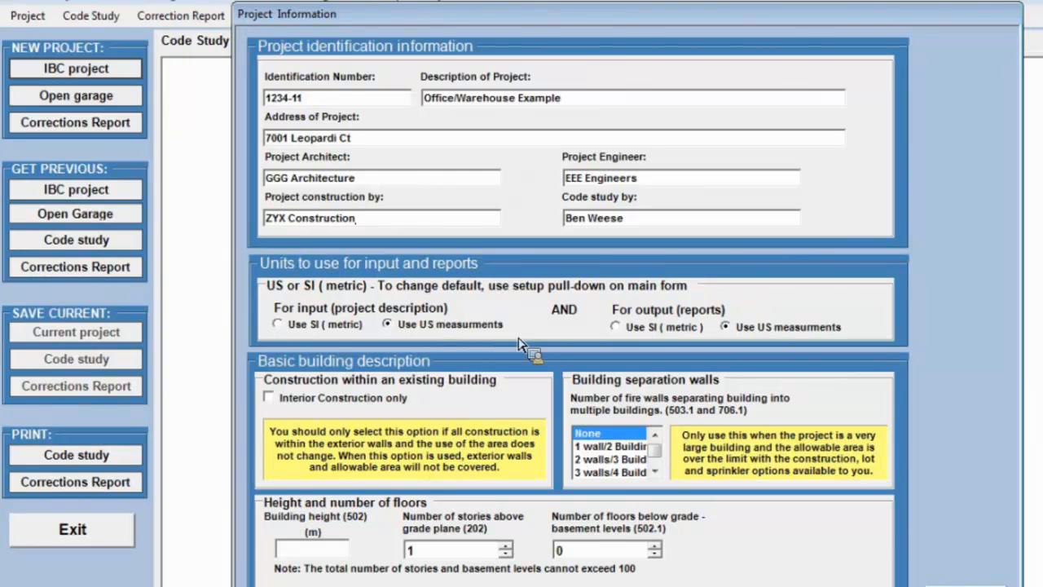
left_click(616, 328)
left_click(619, 329)
left_click(279, 325)
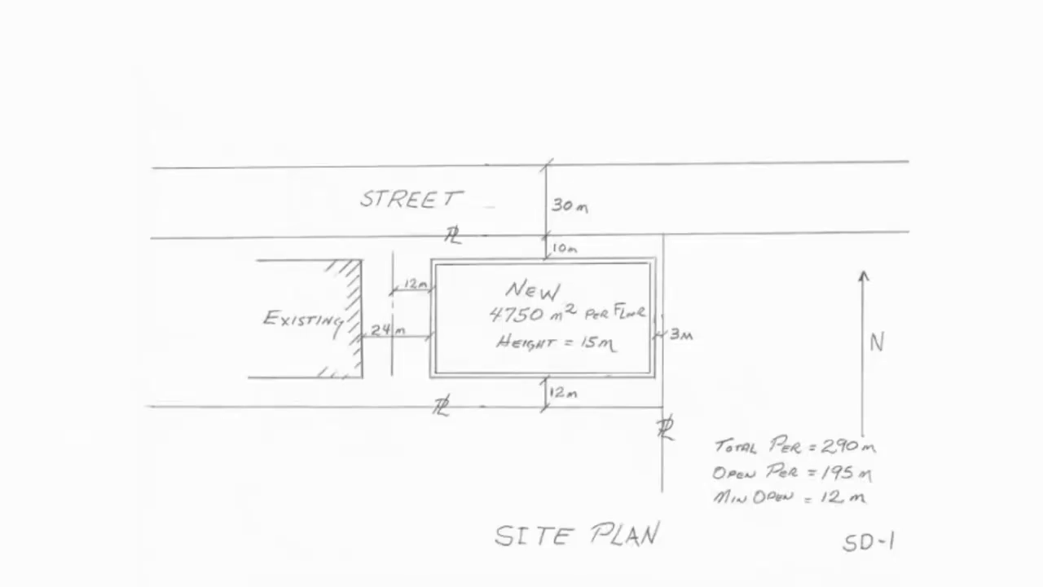
Review the site plan and floor plans, and set the building height to 15 m.
scroll(522, 293, "down", 10)
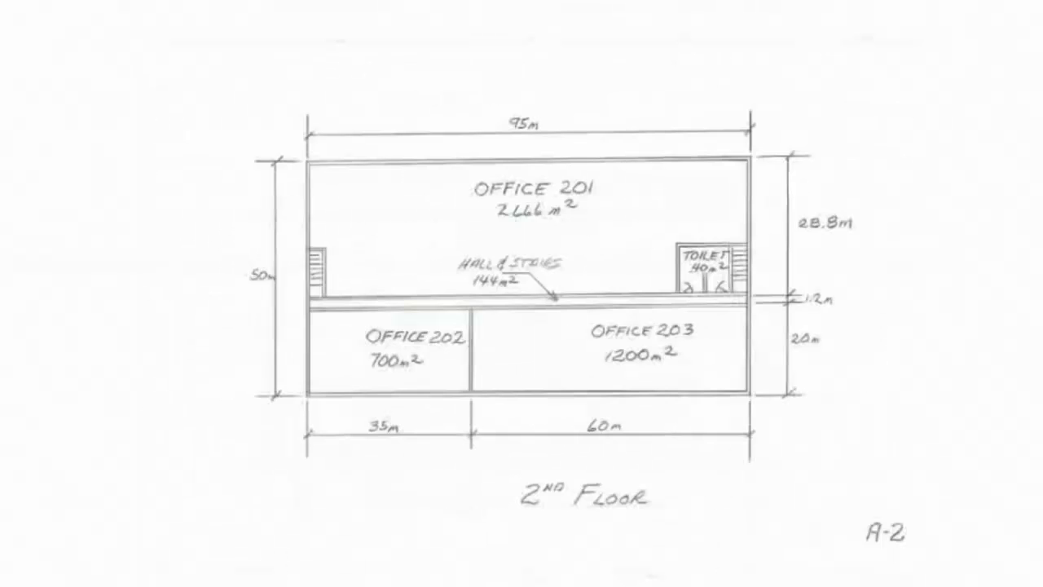
scroll(521, 293, "down", 4)
scroll(522, 294, "up", 10)
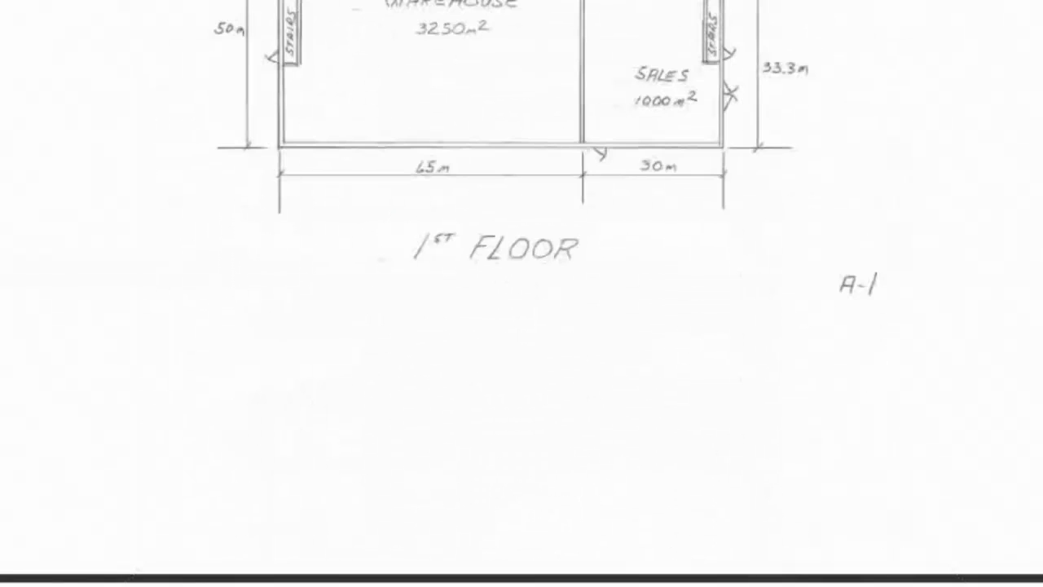
scroll(522, 294, "down", 8)
scroll(521, 294, "up", 10)
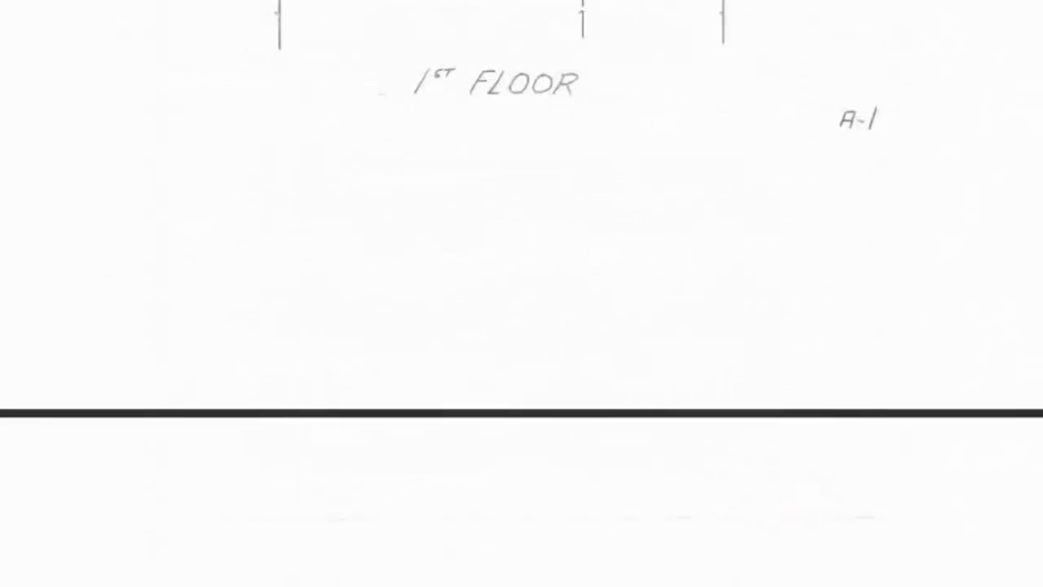
scroll(521, 293, "up", 5)
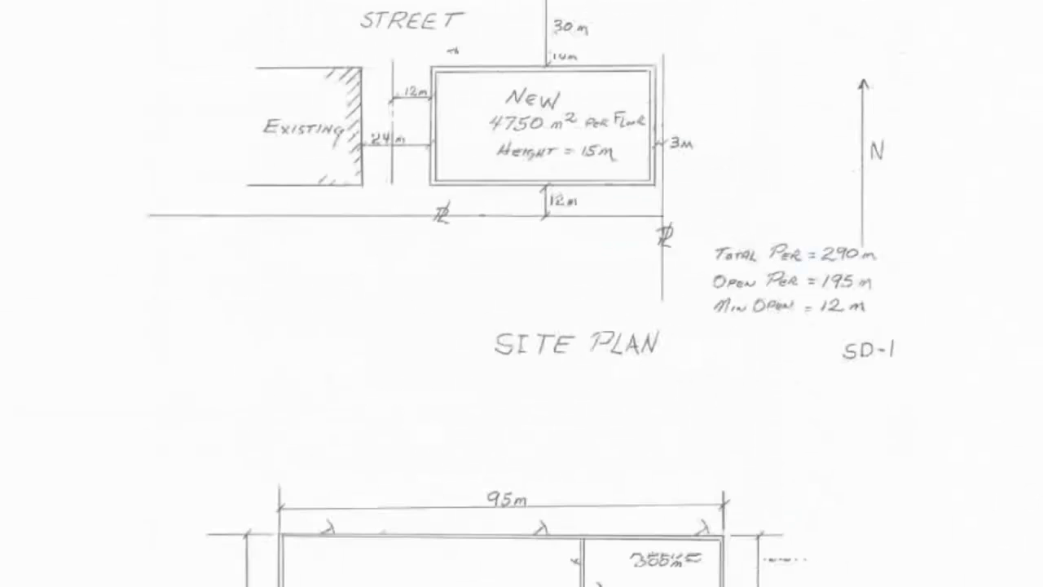
scroll(954, 233, "up", 1)
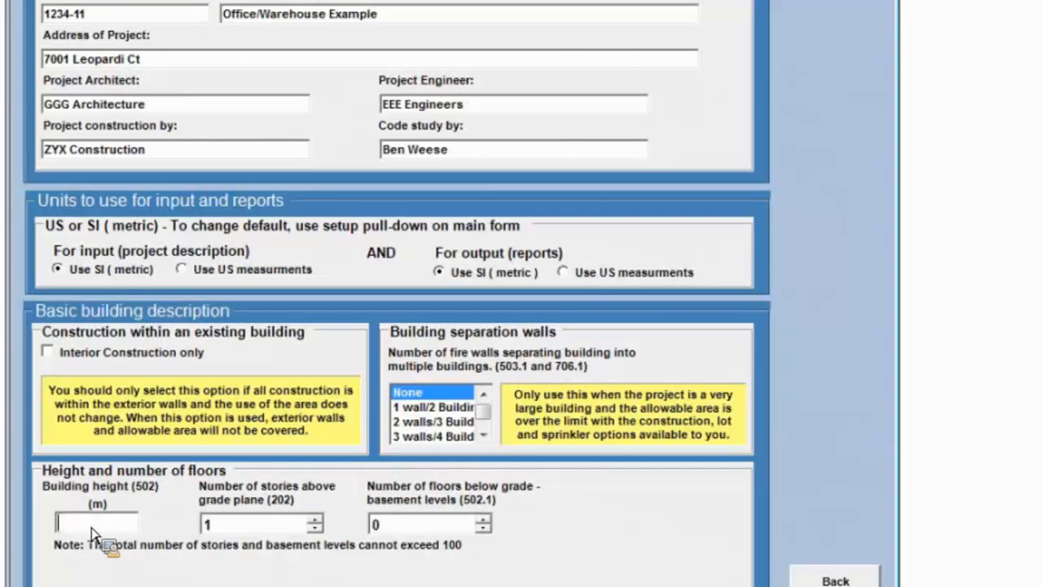
type("15")
key("Tab")
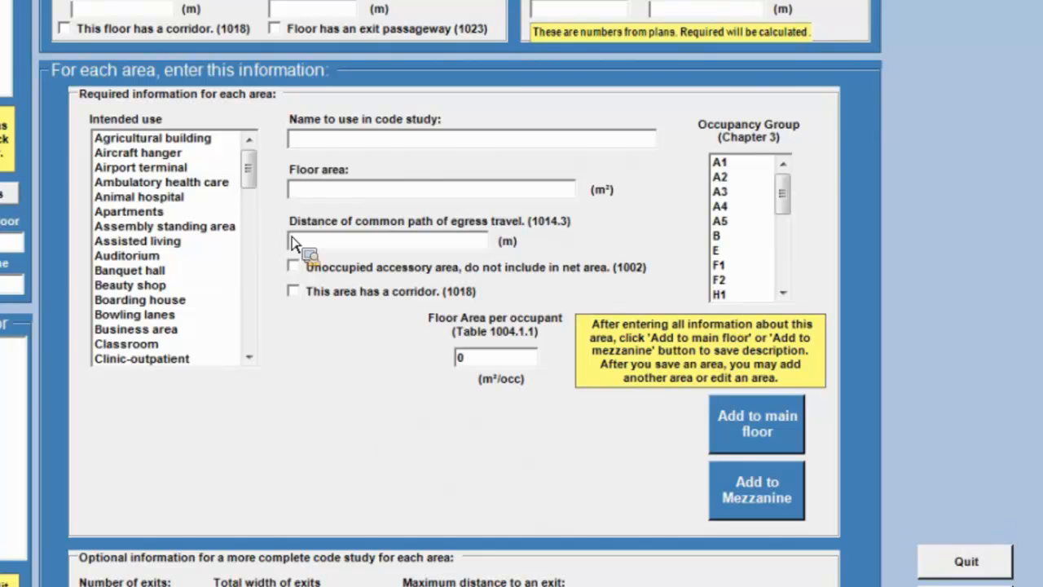
Try the Airport terminal and Swimming pool intended uses, including the pool's spectator seating option.
mouse_move(252, 180)
left_mouse_down()
mouse_move(263, 338)
mouse_move(262, 200)
left_mouse_up()
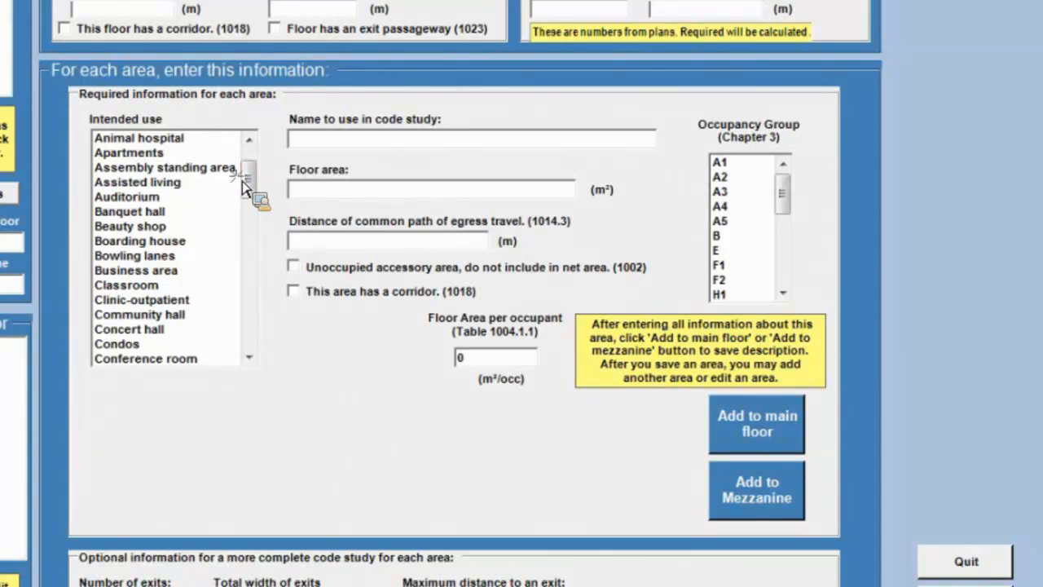
scroll(173, 167, "up", 2)
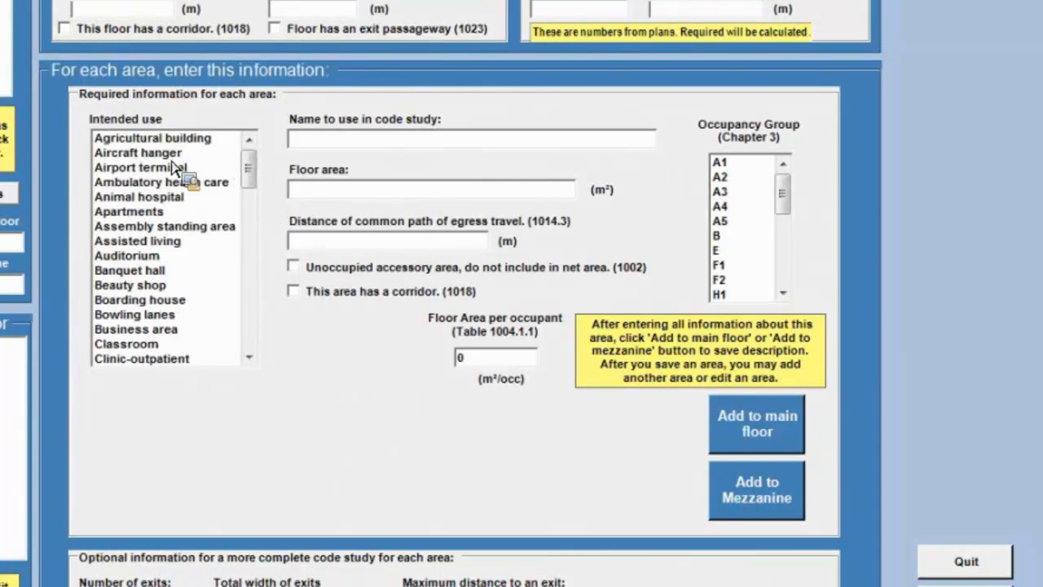
left_click(174, 167)
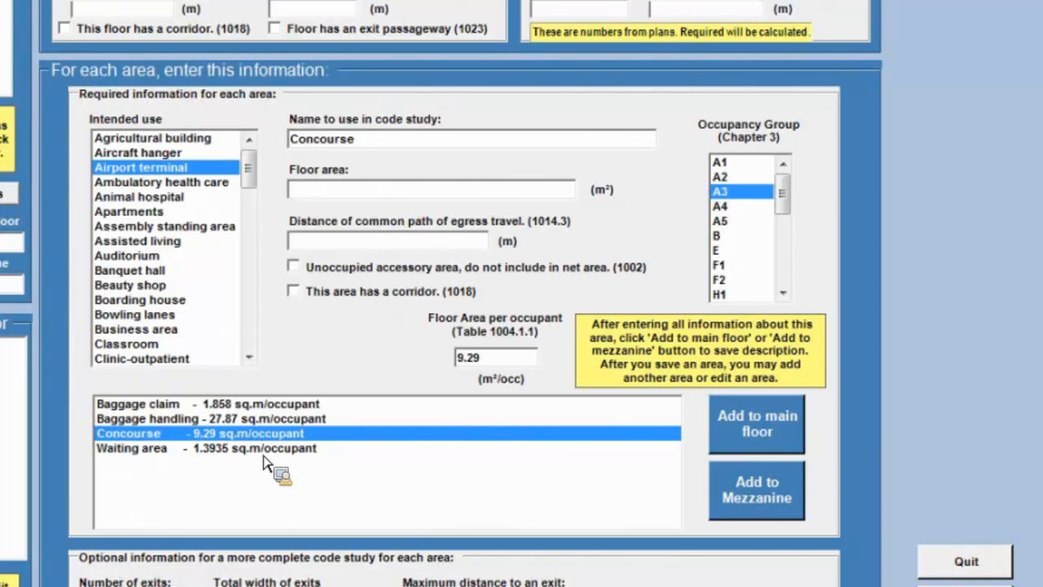
left_click_drag(254, 184, 254, 317)
left_click(171, 285)
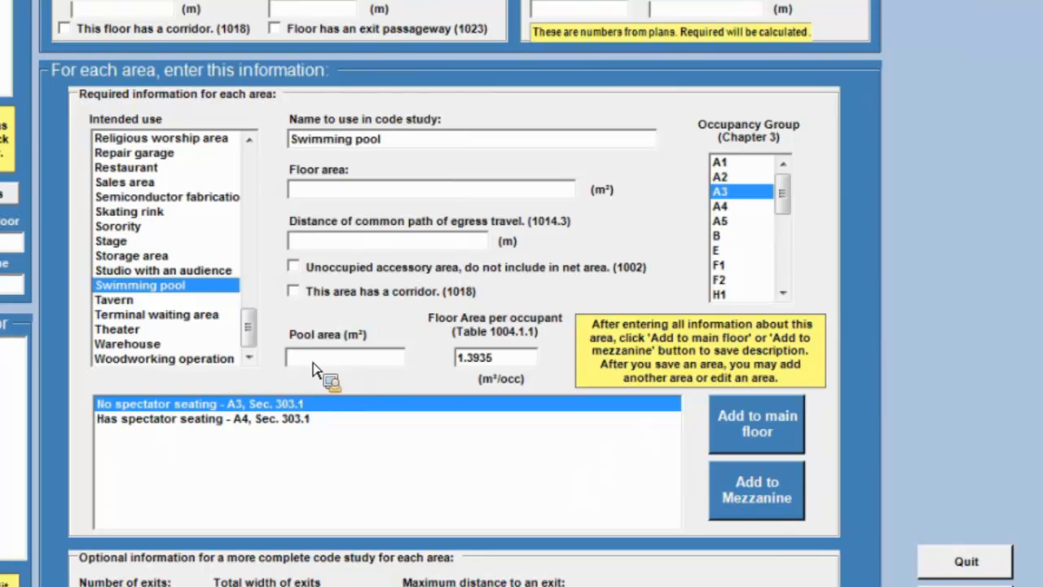
left_click(205, 419)
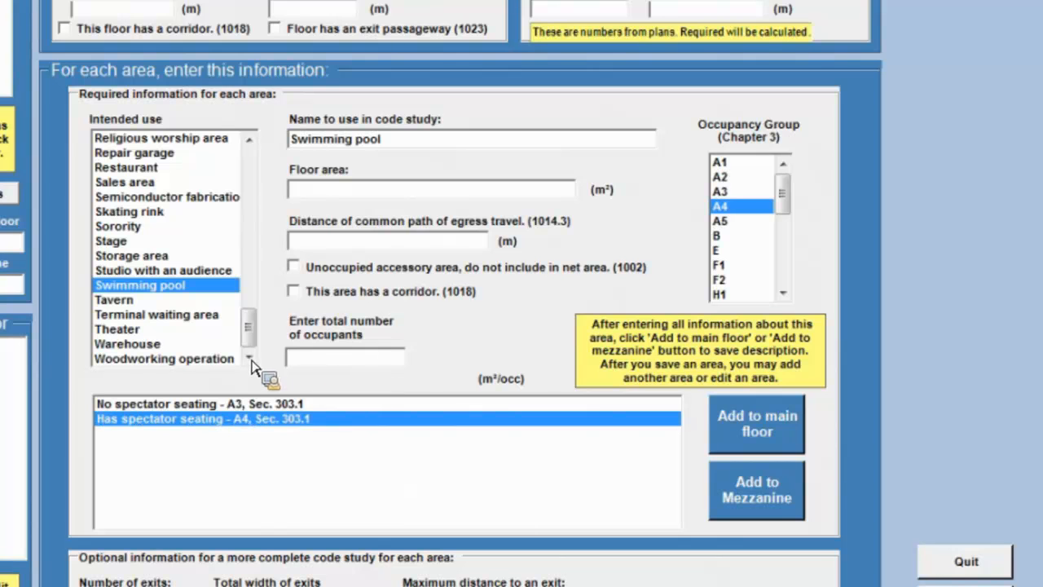
Add a 3250 m² Warehouse area to Floor 1's main floor with 2 exits, 2 m total exit width and 80 m maximum exit distance.
left_click(151, 346)
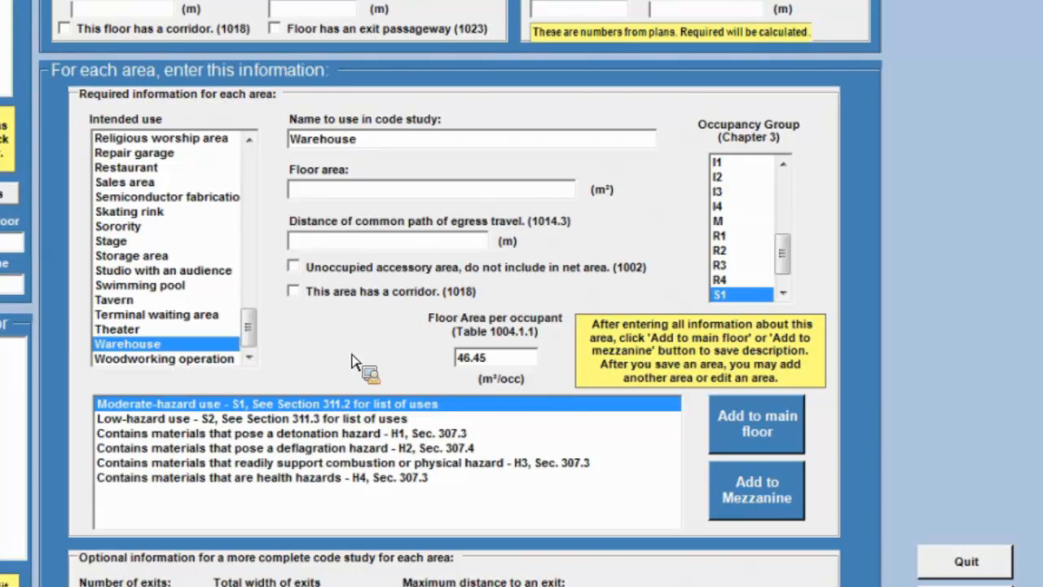
left_click(332, 195)
type("3250")
type("2")
key("BackSpace")
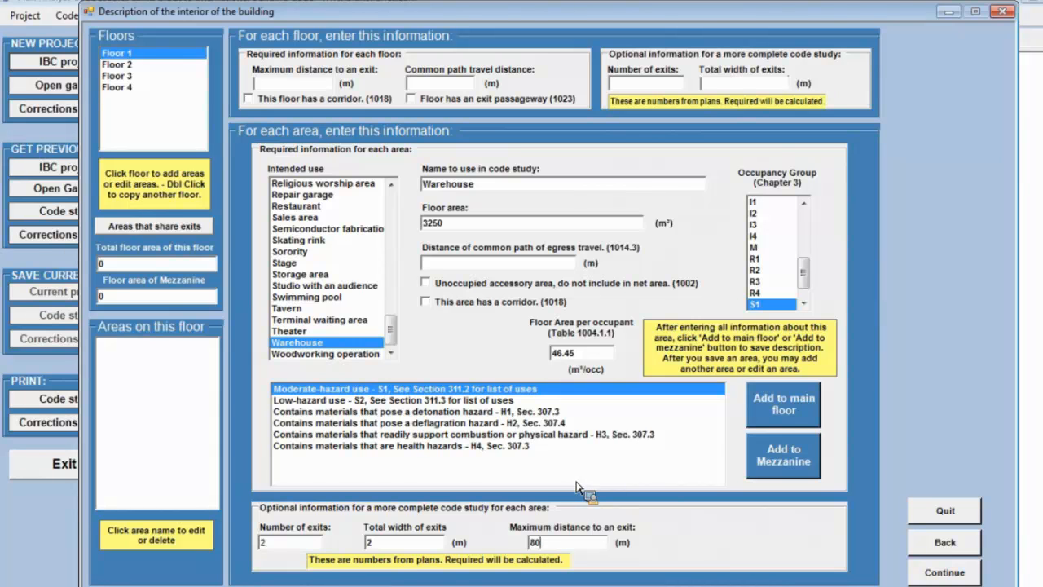
left_click(784, 405)
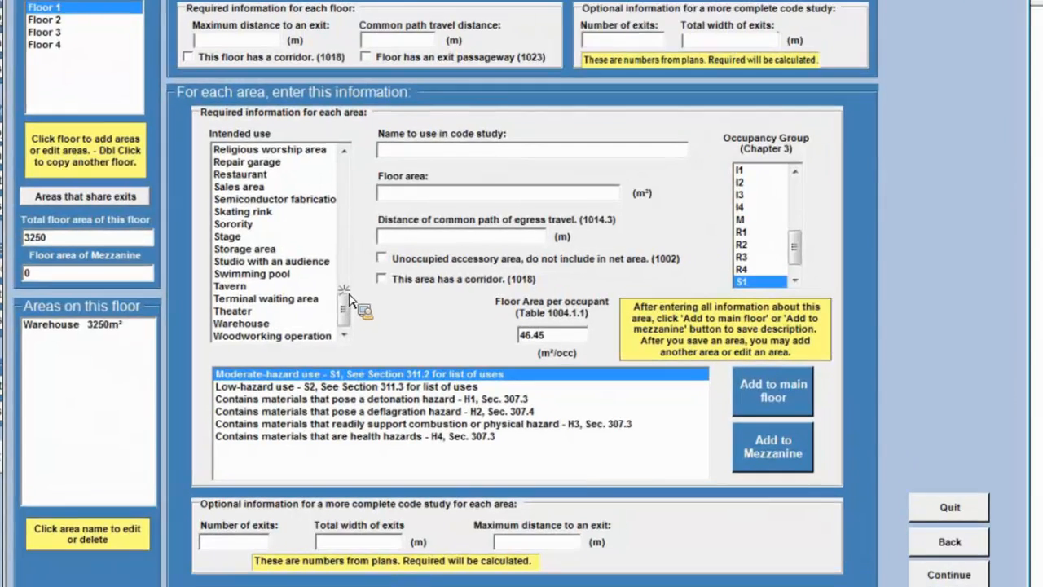
Describe an Office area of 500 m² with 2 exits, 2 m total exit width and 15 m maximum distance to an exit.
scroll(350, 300, "up", 3)
left_click(235, 200)
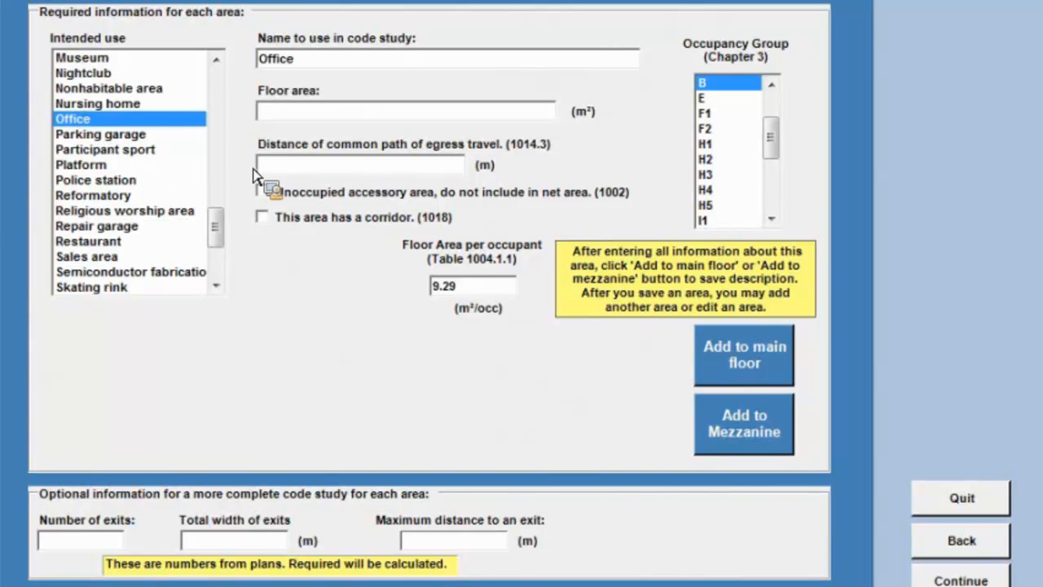
left_click(278, 115)
type("500")
left_click(429, 548)
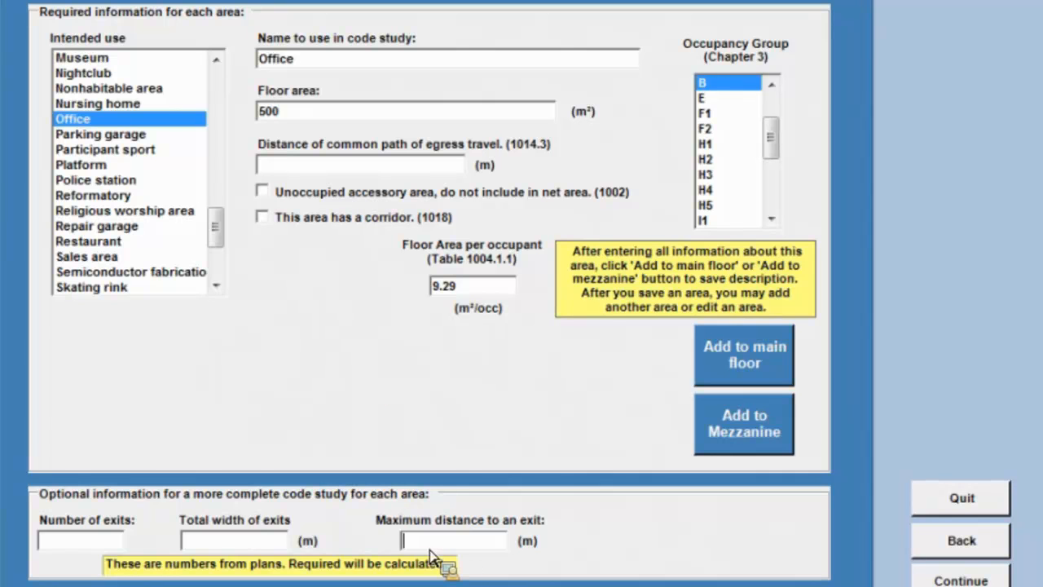
type("15")
left_click(115, 545)
type("2")
left_click(243, 543)
type("2")
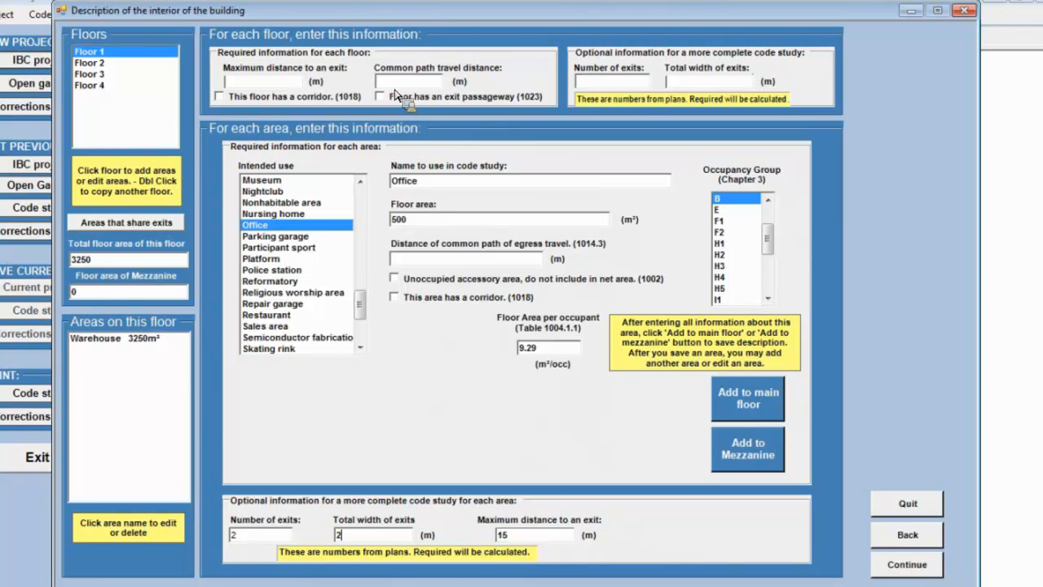
Set Floor 1 to 80 m maximum exit distance, 6 exits and 7 m total exit width, and add the office to the main floor.
left_click(261, 84)
type("80")
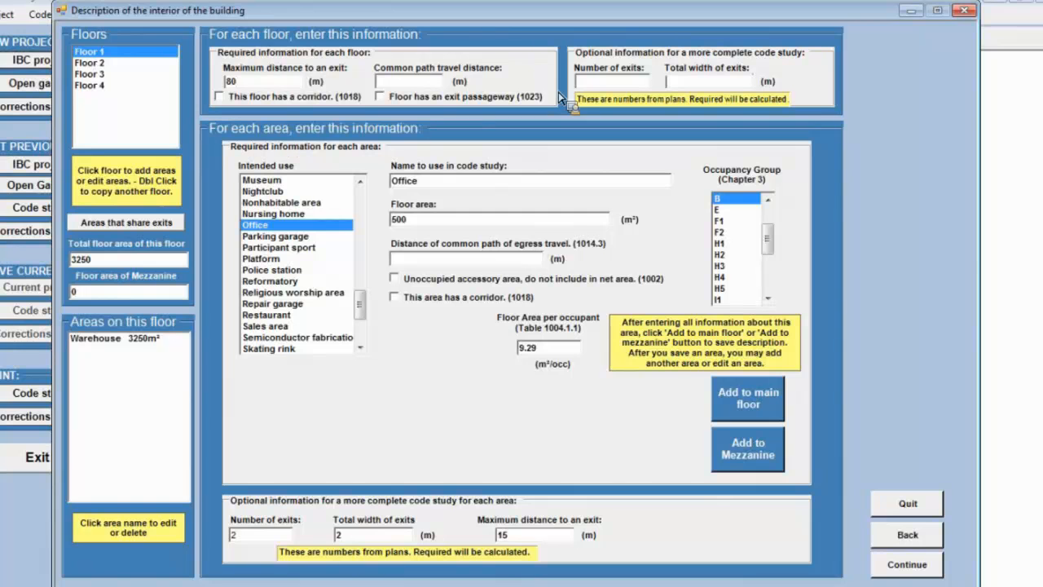
left_click(600, 84)
type("6")
key("Tab")
type("7")
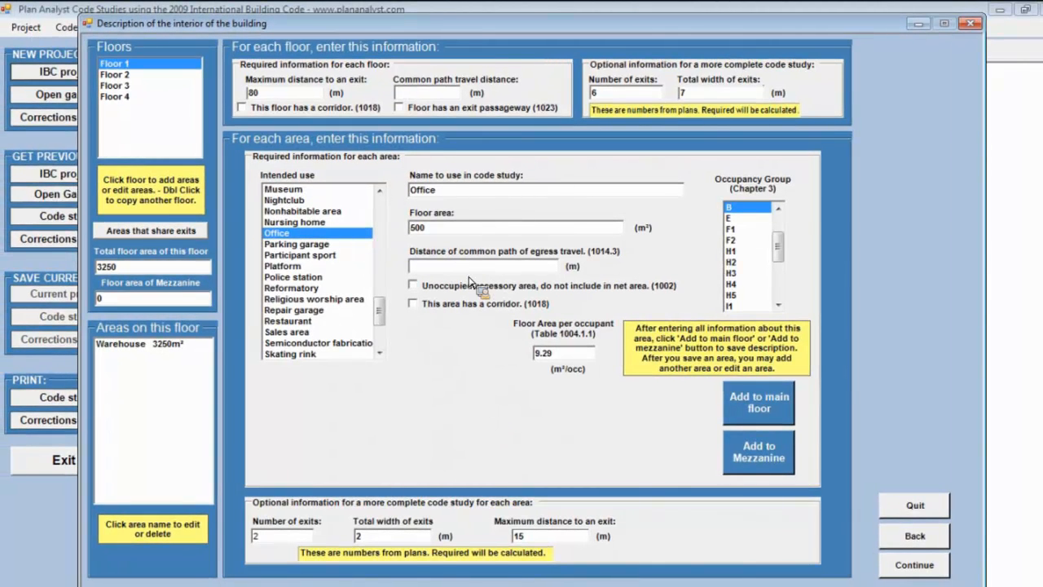
left_click(778, 401)
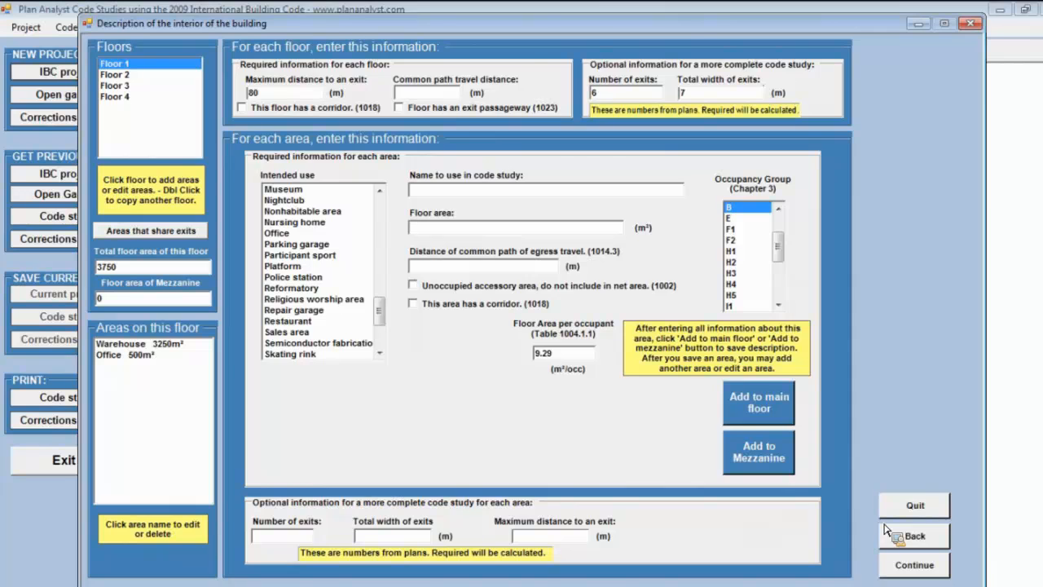
Check the 1st floor plan in the Adobe Reader drawings, and describe a 1000 m² Sales area for Floor 1.
key("alt+Tab")
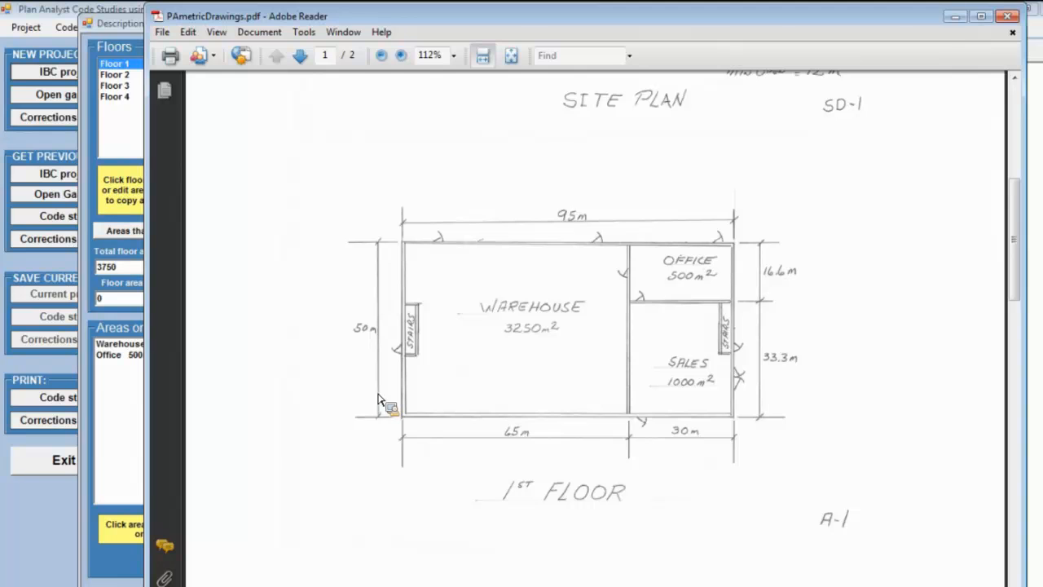
left_click(955, 16)
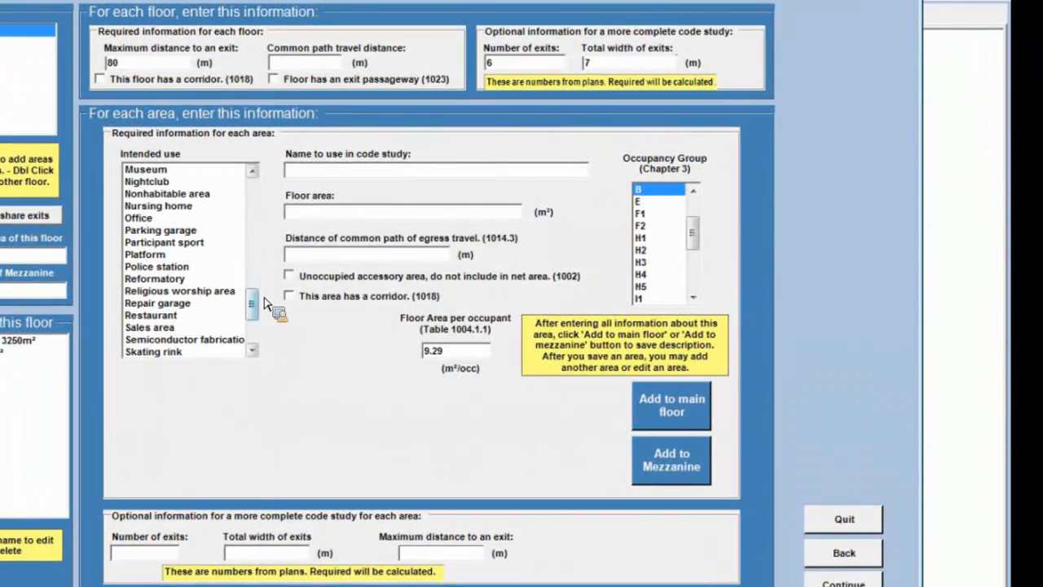
left_click(220, 329)
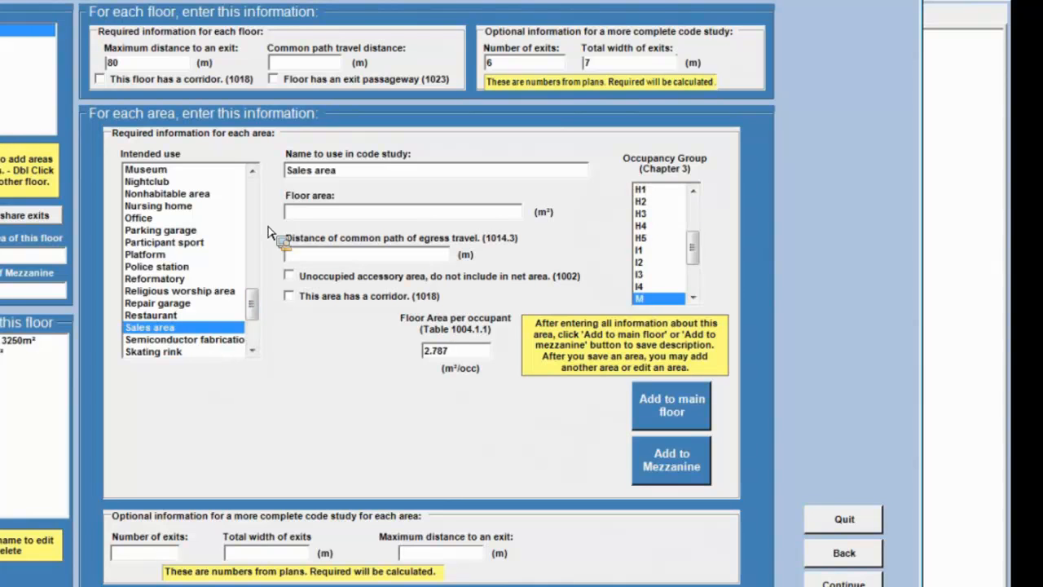
left_click(306, 214)
type("1000")
Give the Sales area 2 exits, 3 m total exit width and 20 m maximum exit distance, and add it to the main floor.
left_click(160, 557)
type("2")
left_click(257, 557)
type("3")
left_click(423, 559)
type("20")
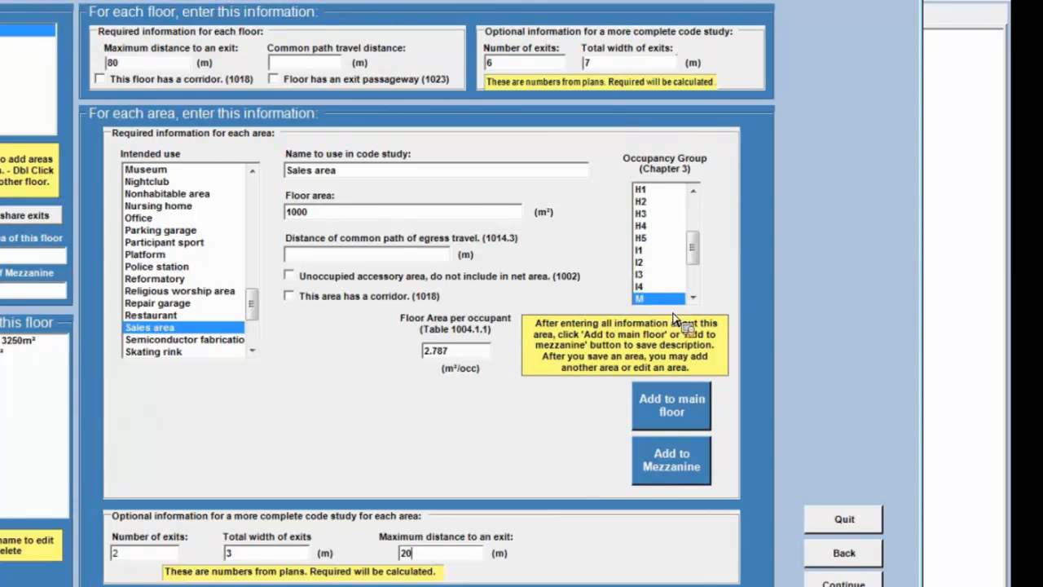
left_click(678, 407)
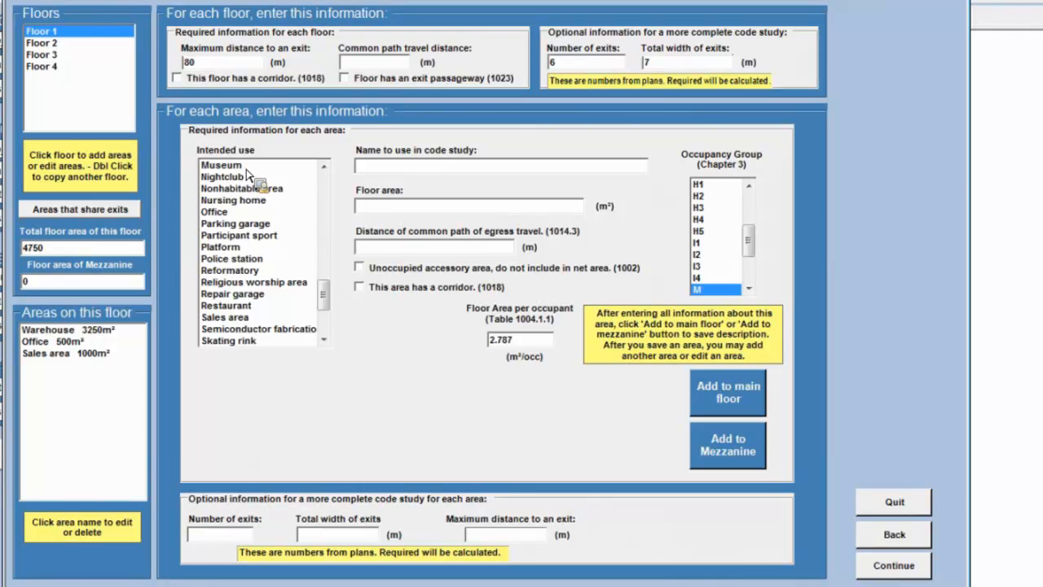
Set Floor 2 to 90 m maximum exit distance, 30 m common path travel distance, 2 exits and 2 m total exit width.
left_click(55, 45)
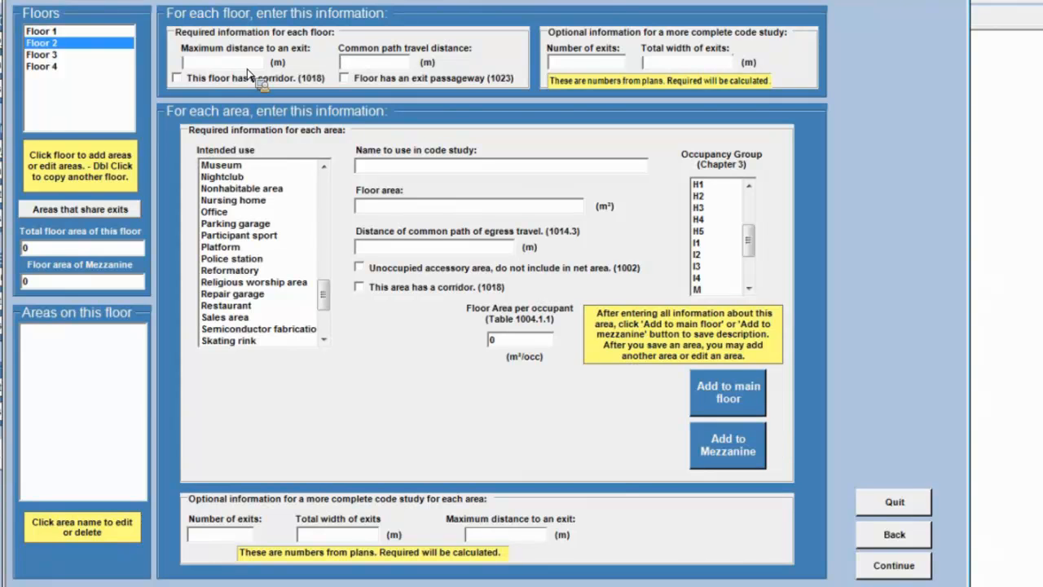
left_click(213, 67)
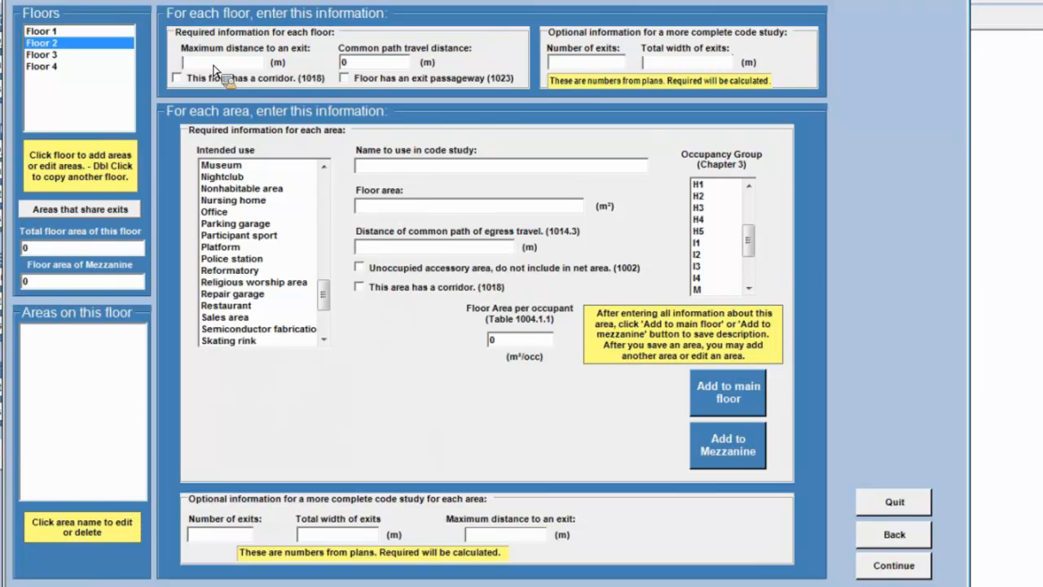
type("90")
key("Tab")
type("30")
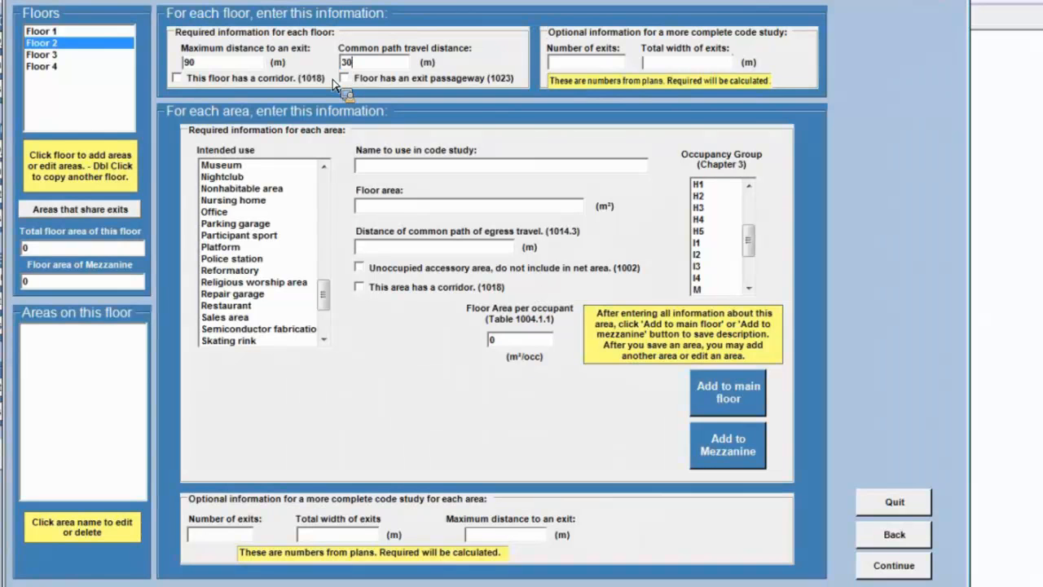
left_click(569, 65)
type("2")
left_click(669, 69)
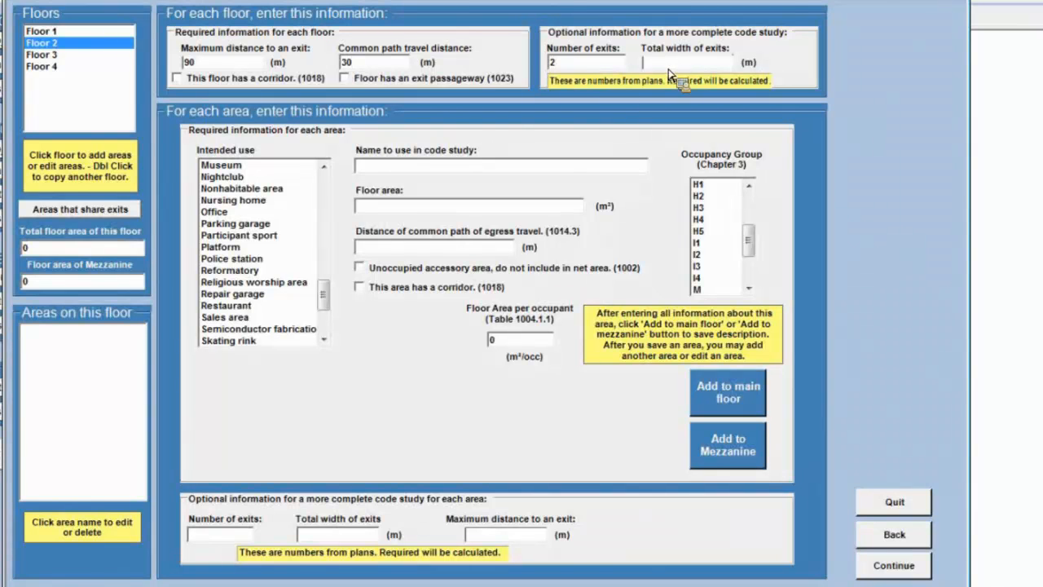
type("2")
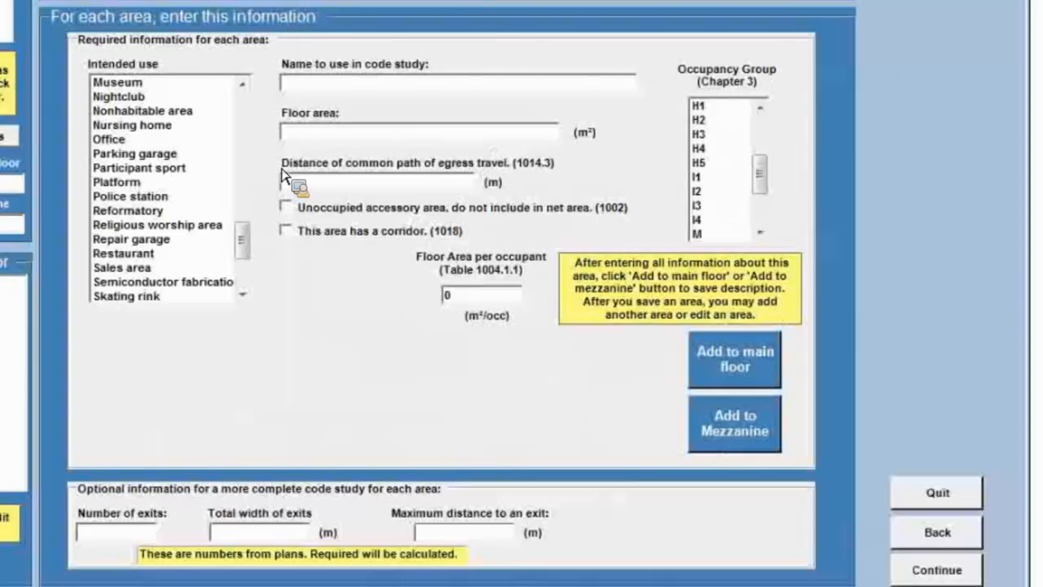
Describe an Office area on Floor 2 named Office 201 with a floor area of 2666 m².
left_click(149, 141)
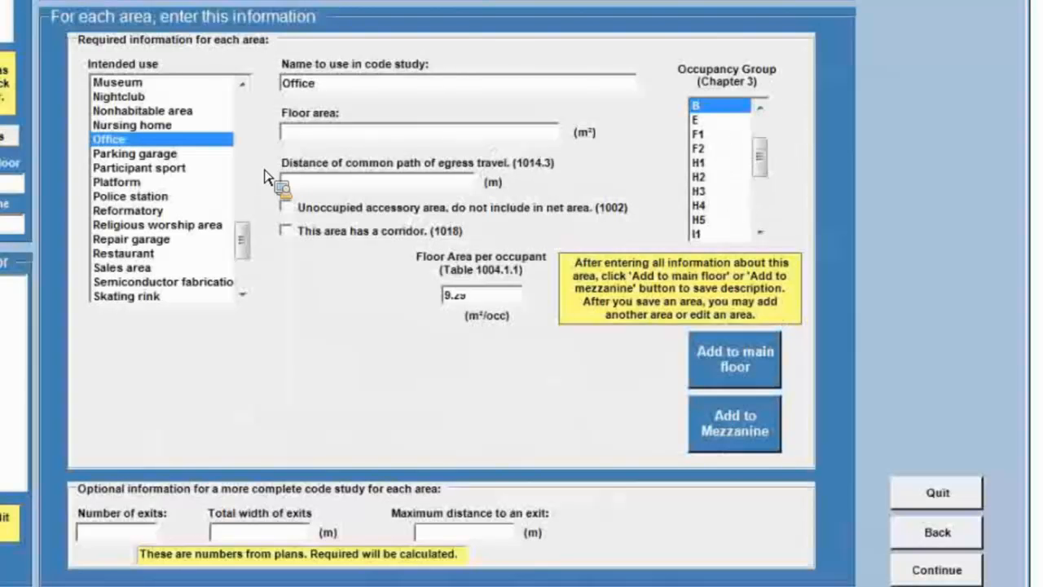
left_click(313, 83)
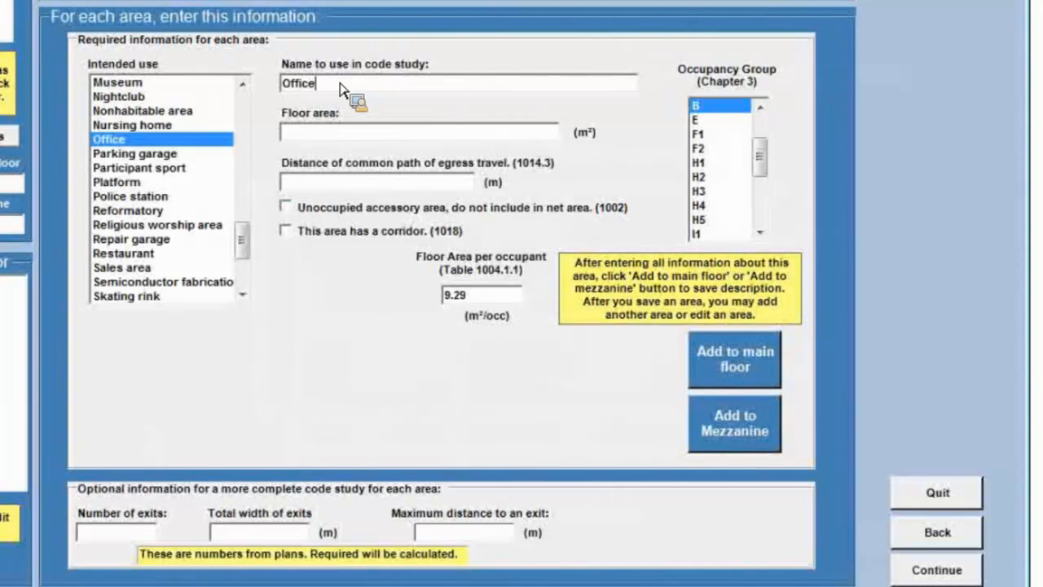
type("201")
key("Tab")
type("2666")
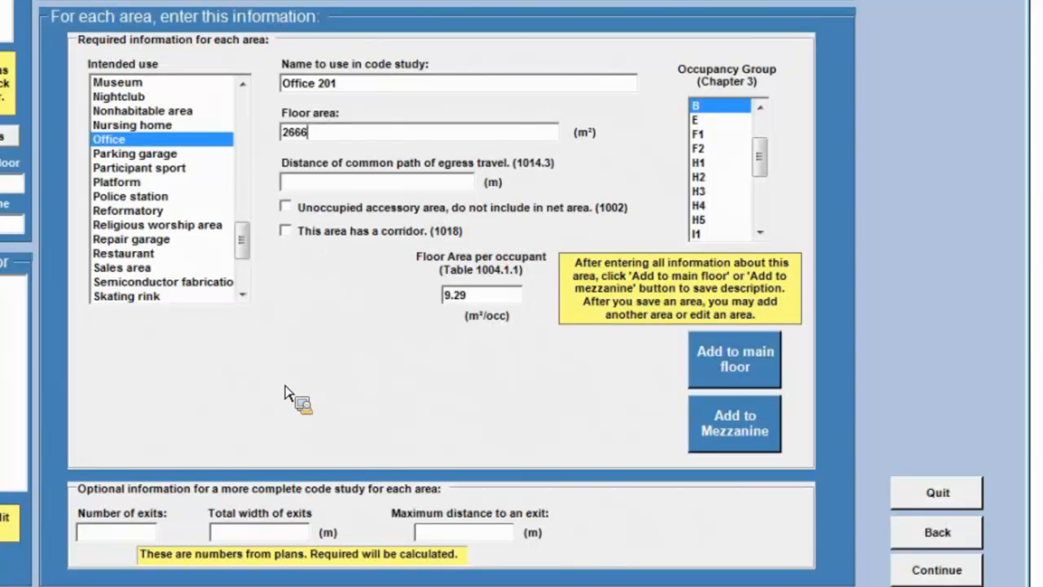
Give Office 201 2 exits, 2 m total exit width and 50 m maximum exit distance, and add it to the main floor.
left_click(119, 534)
type("2")
left_click(248, 538)
type("2")
left_click(455, 538)
type("50")
left_click(715, 363)
Add a 700 m² area named Office 202 to Floor 2's main floor with 1 exit, 1 m total exit width and 20 m maximum exit distance.
left_click(312, 137)
type("700")
left_click(440, 537)
type("20")
key("Tab")
type("1")
left_click(243, 536)
type("1")
left_click(738, 365)
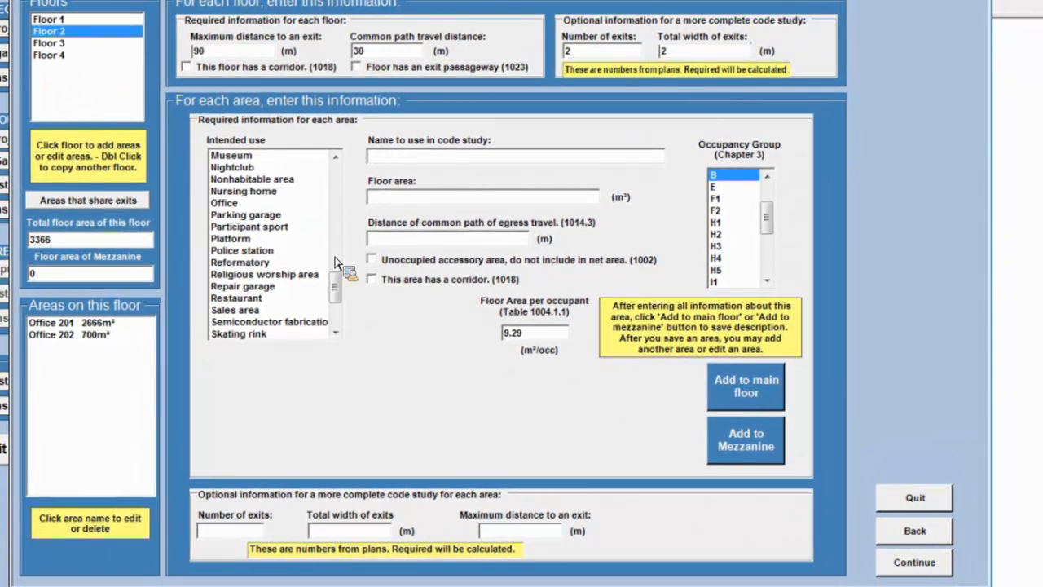
Add a 1200 m² Office area named Office 203 to Floor 2's main floor.
left_click(225, 202)
left_click(399, 157)
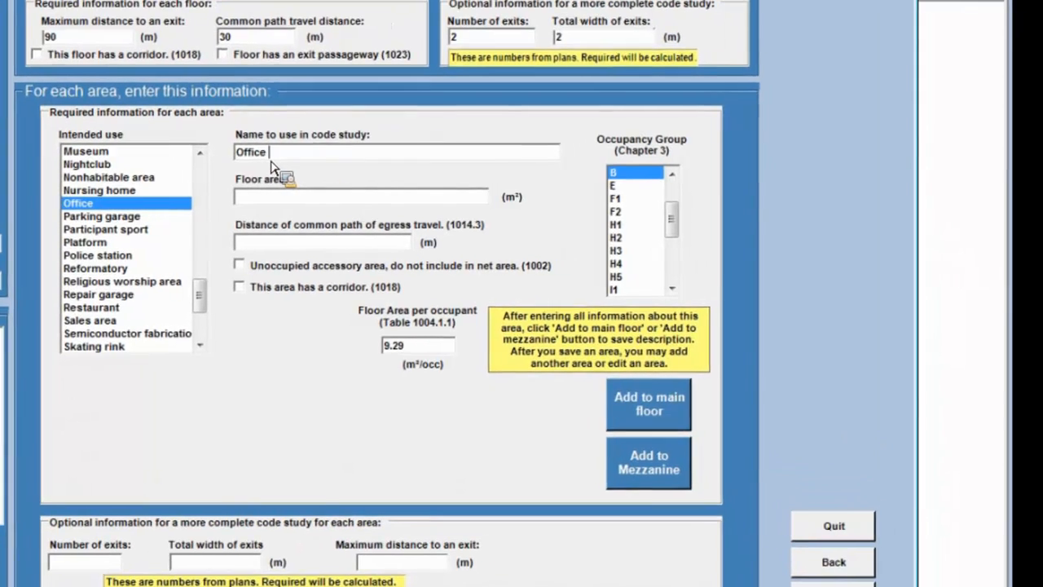
type("20")
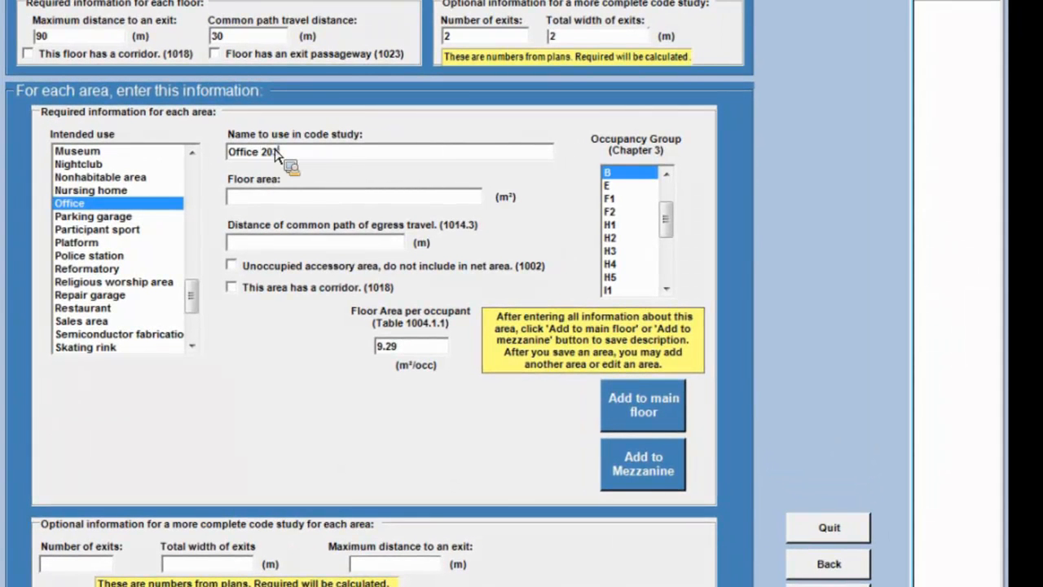
type("3")
left_click(253, 201)
type("1200")
left_click(78, 571)
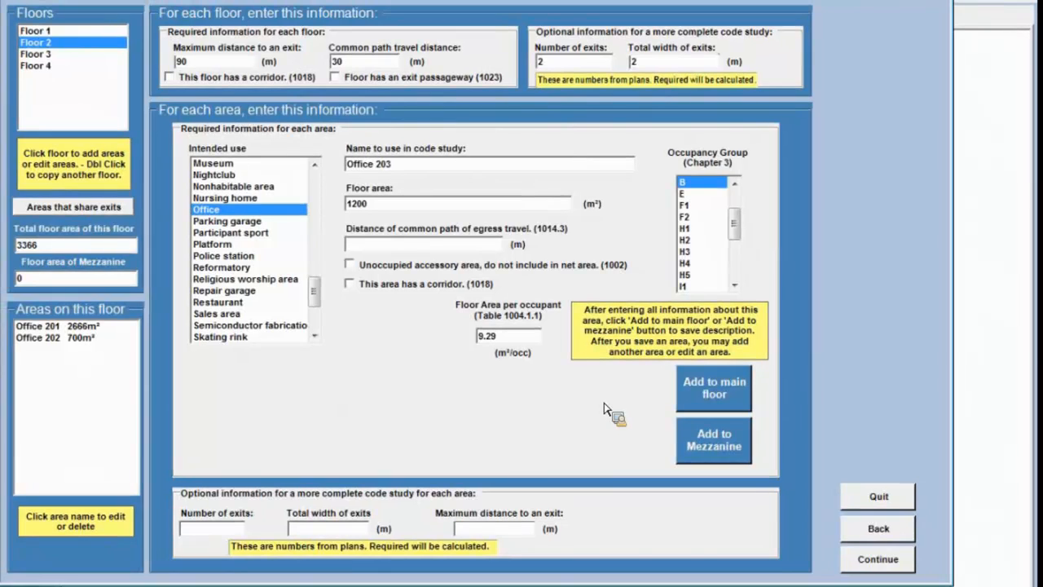
left_click(708, 394)
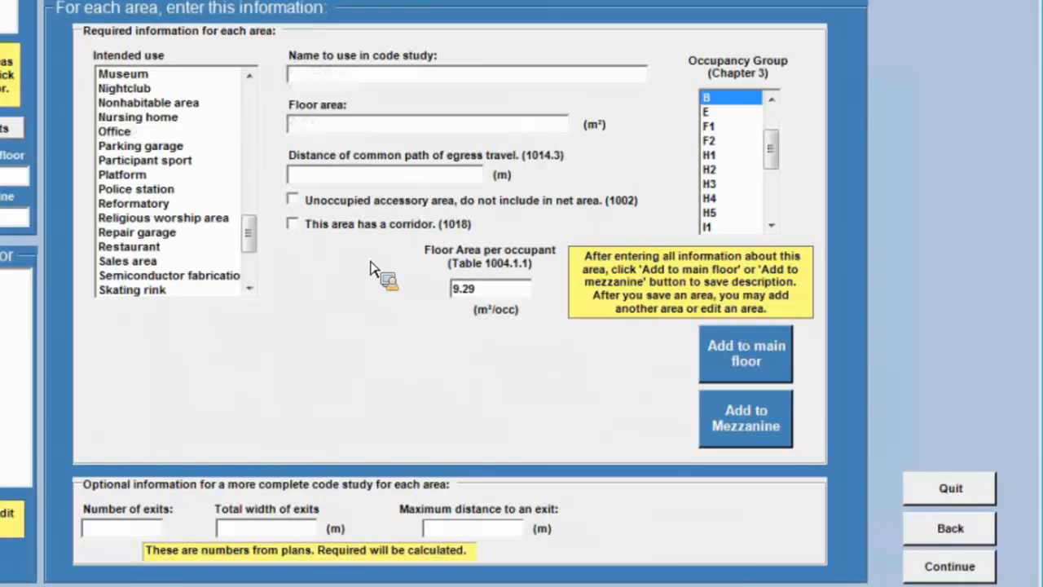
Describe a 40 m² area on Floor 2 named Toilets, using Office as its intended use.
scroll(257, 235, "up", 6)
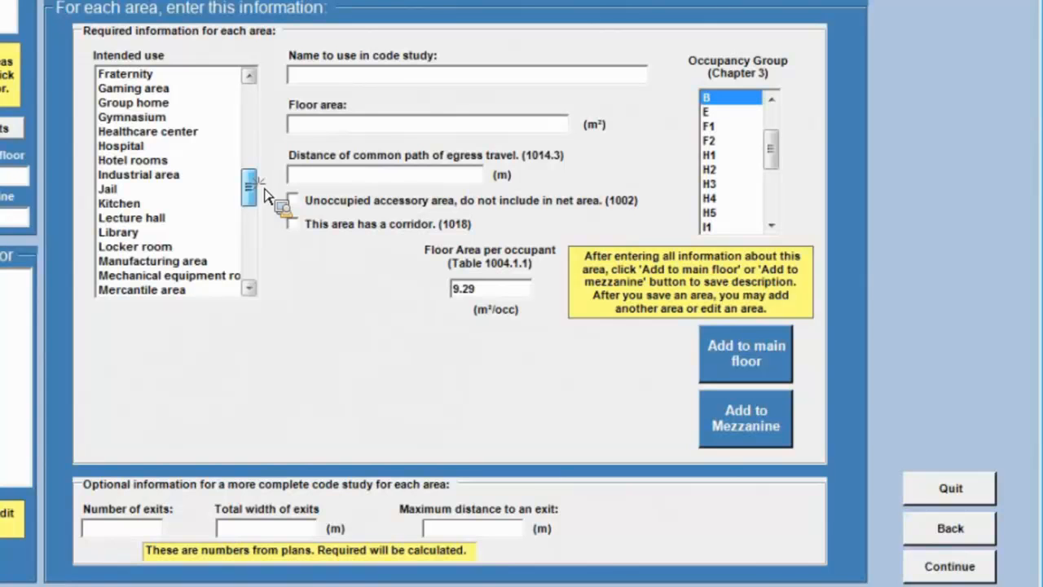
scroll(262, 175, "up", 5)
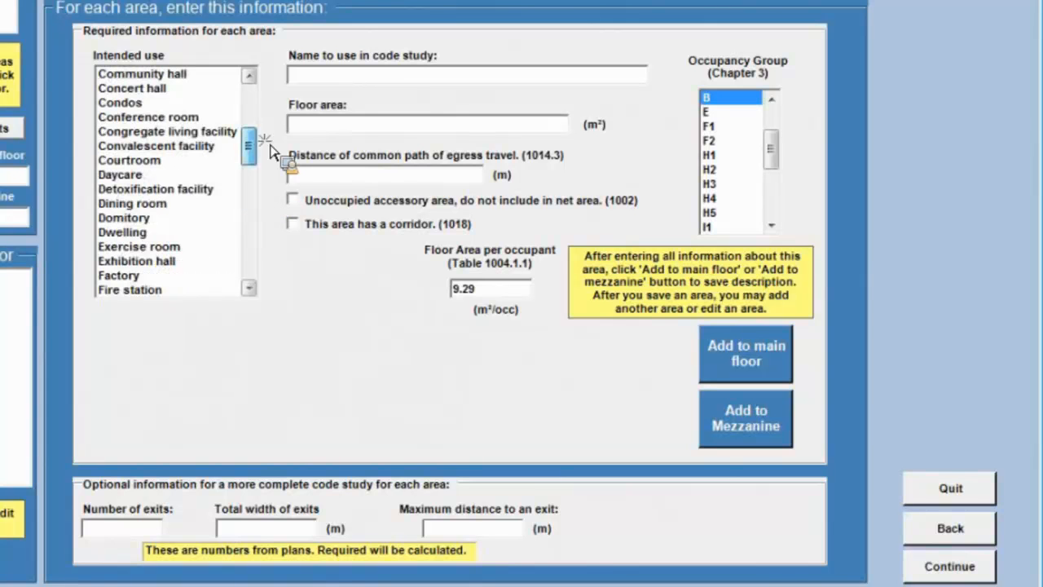
scroll(281, 240, "down", 15)
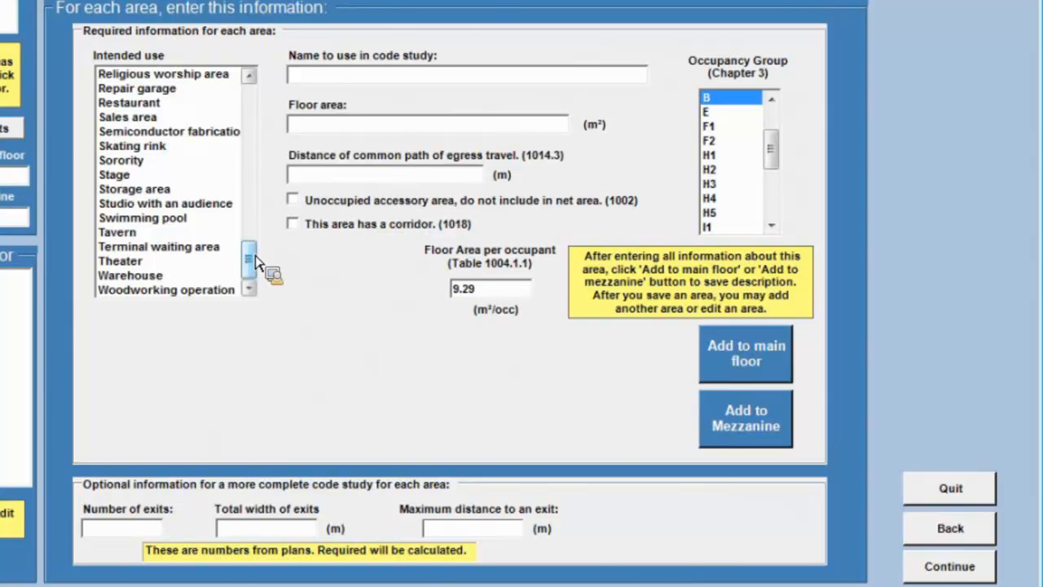
left_click_drag(255, 261, 251, 232)
left_click(133, 119)
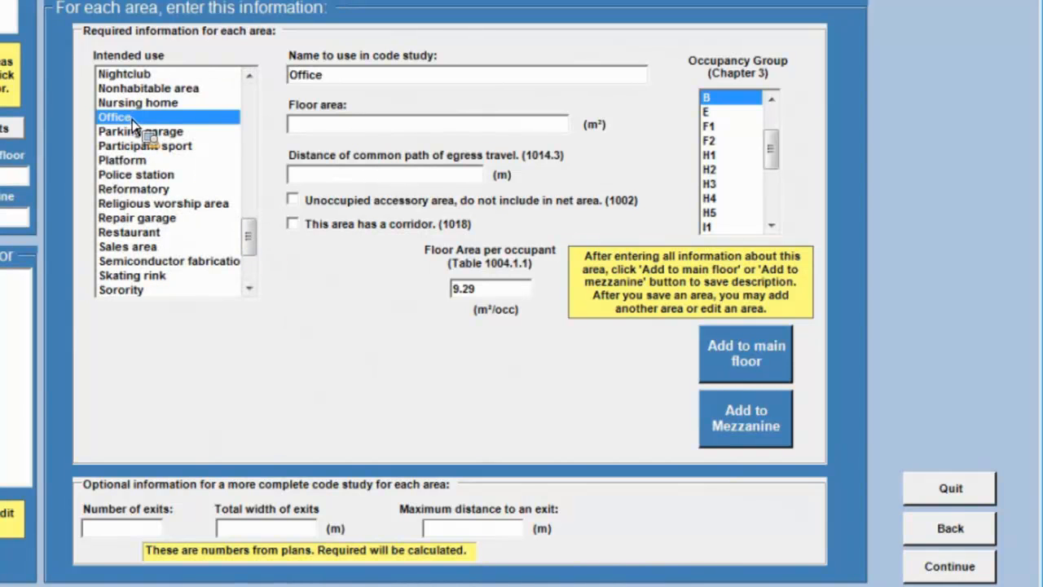
double_click(329, 78)
type("Toilets")
left_click(316, 132)
type("40")
Mark Toilets as unoccupied accessory area with 1 exit and 1 m total exit width, and add it to the main floor.
type("1")
left_click(247, 530)
type("1")
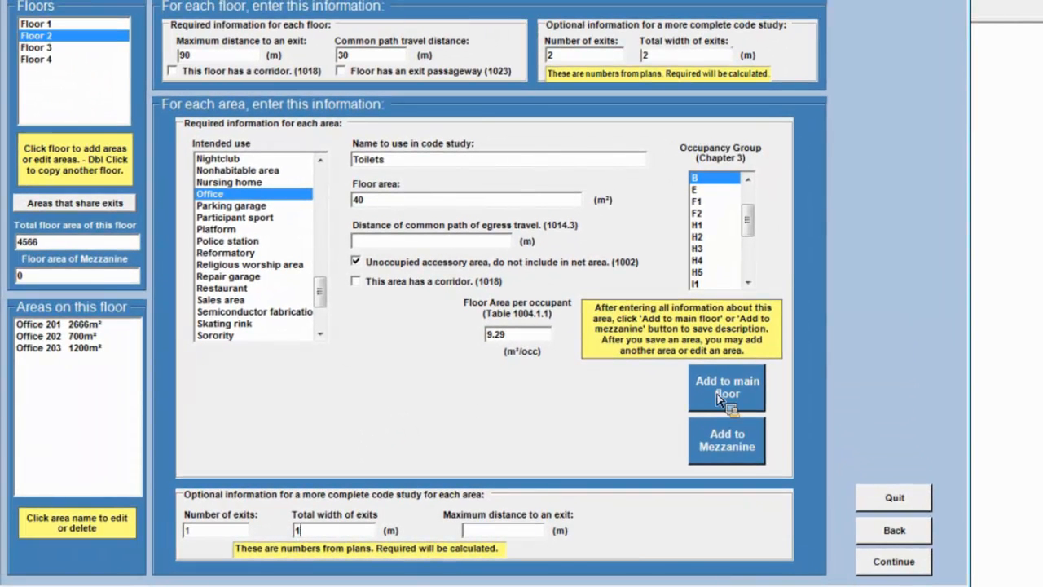
left_click(717, 395)
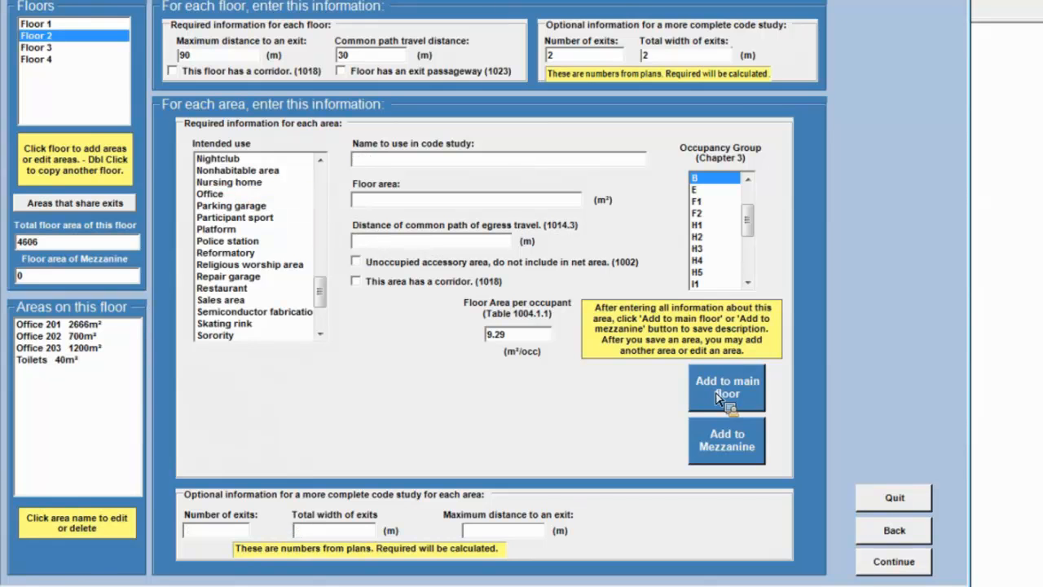
Describe a 144 m² Office-use area named Hallway and Stairs with 50 m common path distance, marked as unoccupied accessory area.
left_click(210, 194)
left_click_drag(394, 163, 347, 171)
type("H")
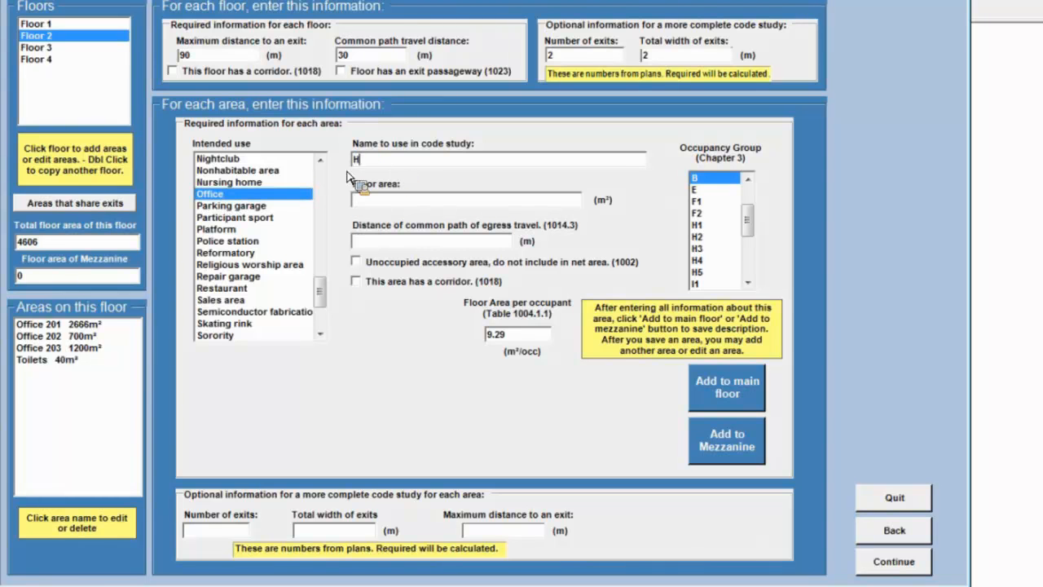
type("allway and Stairs")
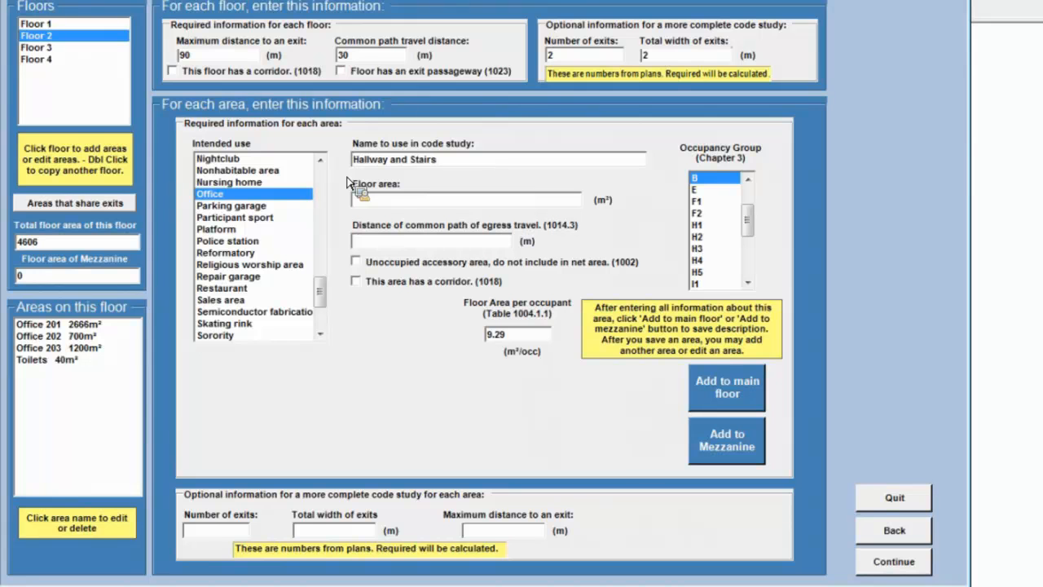
left_click(379, 202)
type("144")
left_click(390, 245)
type("50")
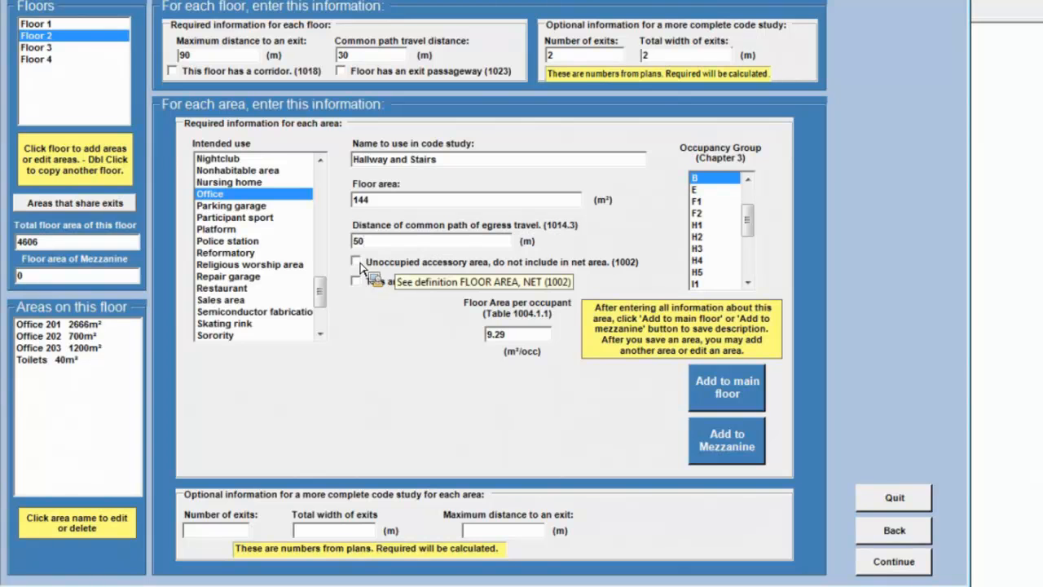
left_click(360, 265)
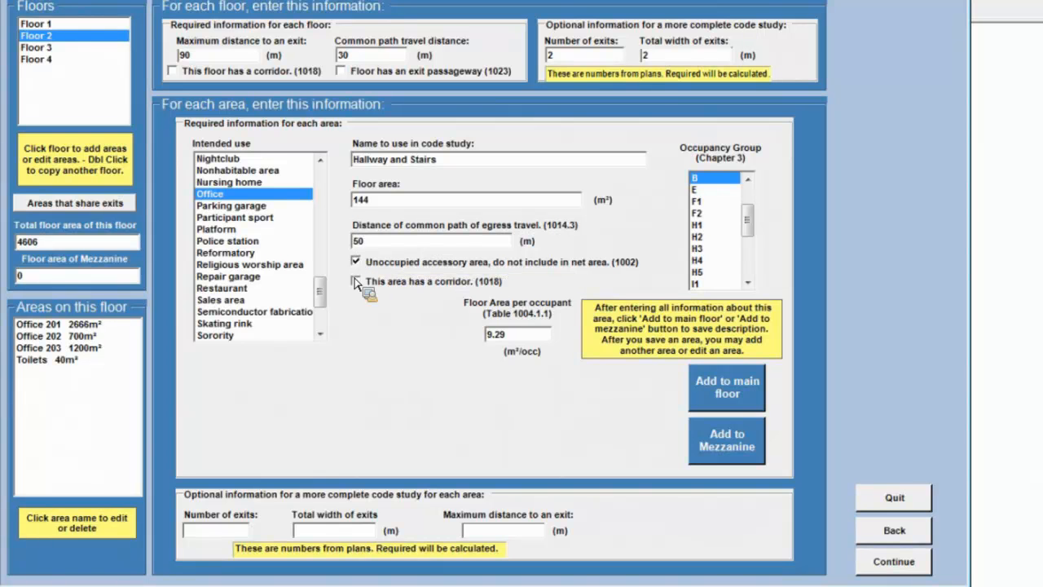
Clear Hallway and Stairs' common path distance, set 2 exits, 2 m total exit width and 50 m maximum exit distance, and add it to the main floor.
left_click(218, 535)
type("2")
left_click(321, 535)
type("2")
left_click(501, 533)
type("50")
left_click(355, 262)
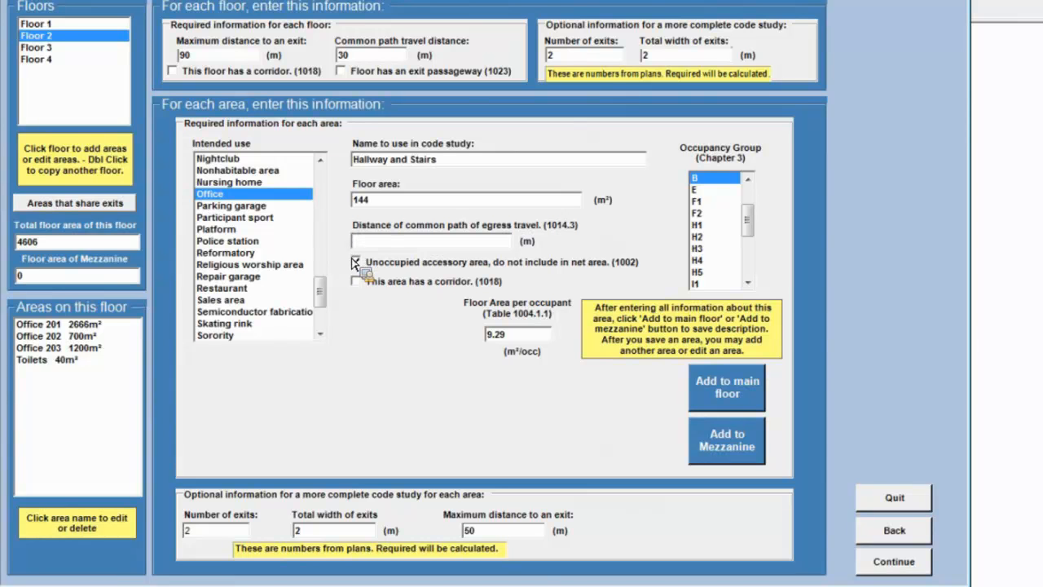
left_click(721, 389)
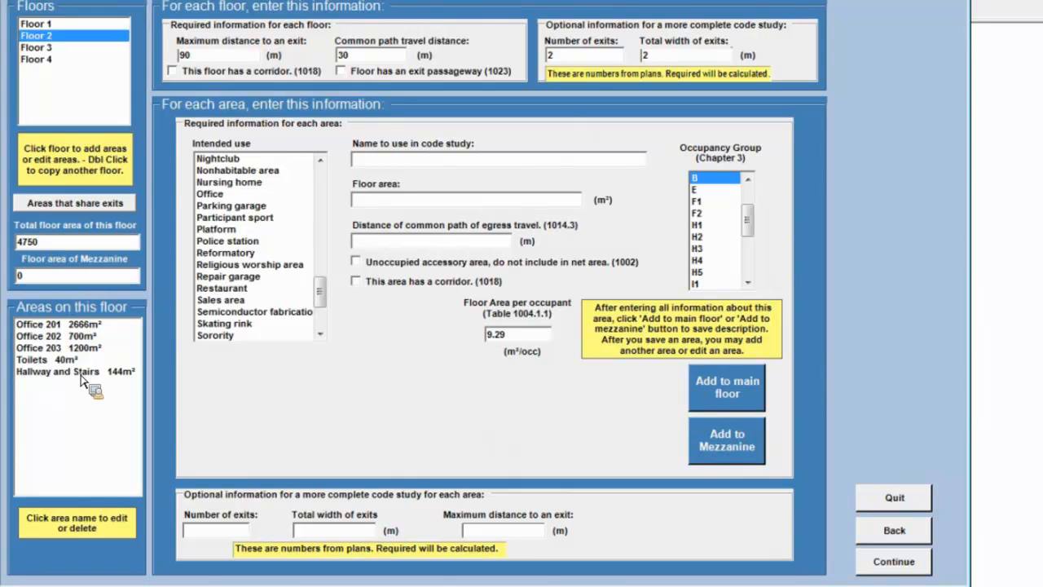
Consult the 3rd floor plan and describe a 4610 m² area named Office on Floor 3, using Office as its intended use.
left_click(48, 47)
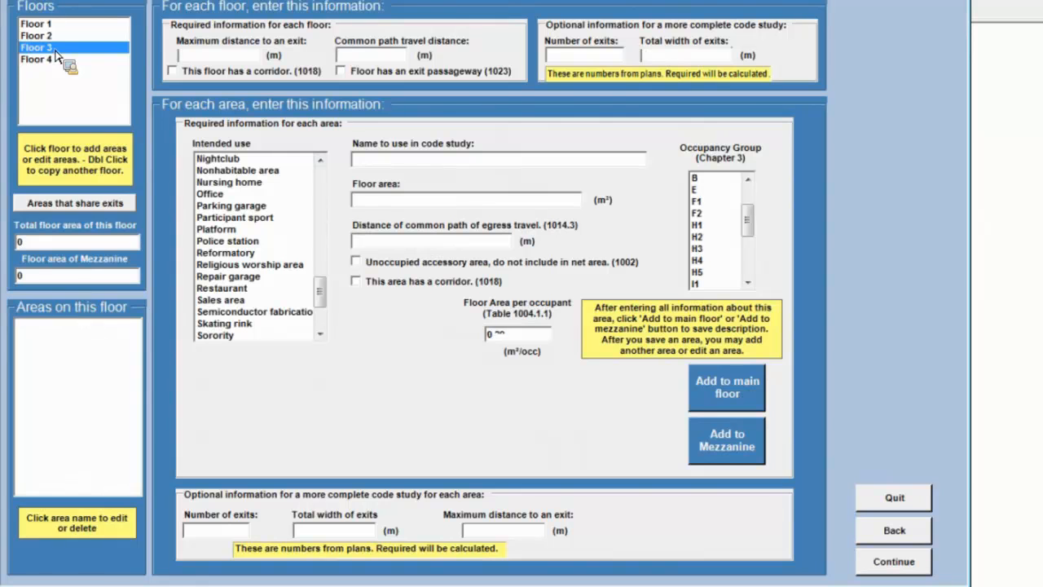
key("alt+Tab")
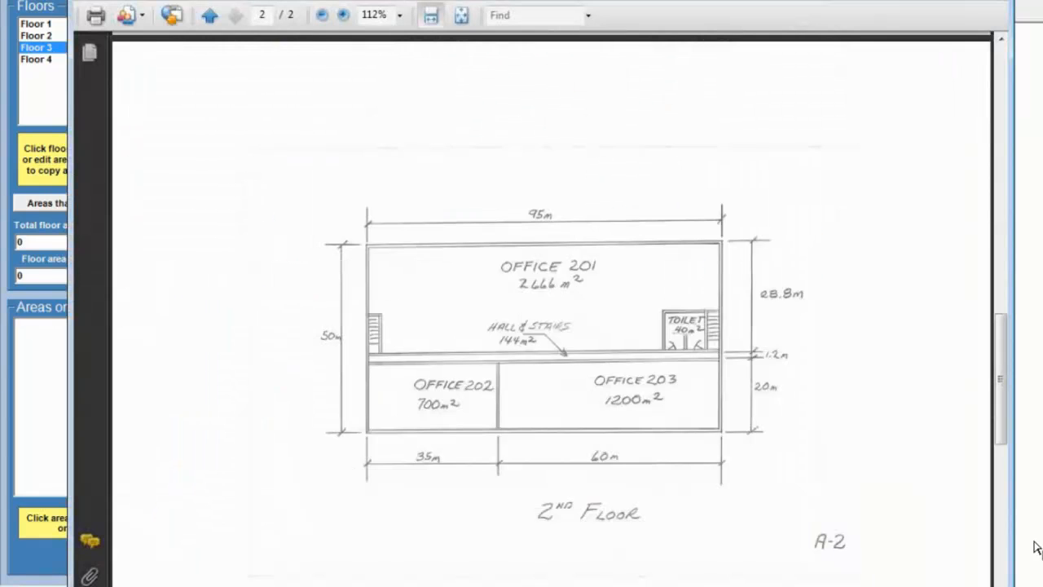
left_click_drag(1008, 344, 1014, 444)
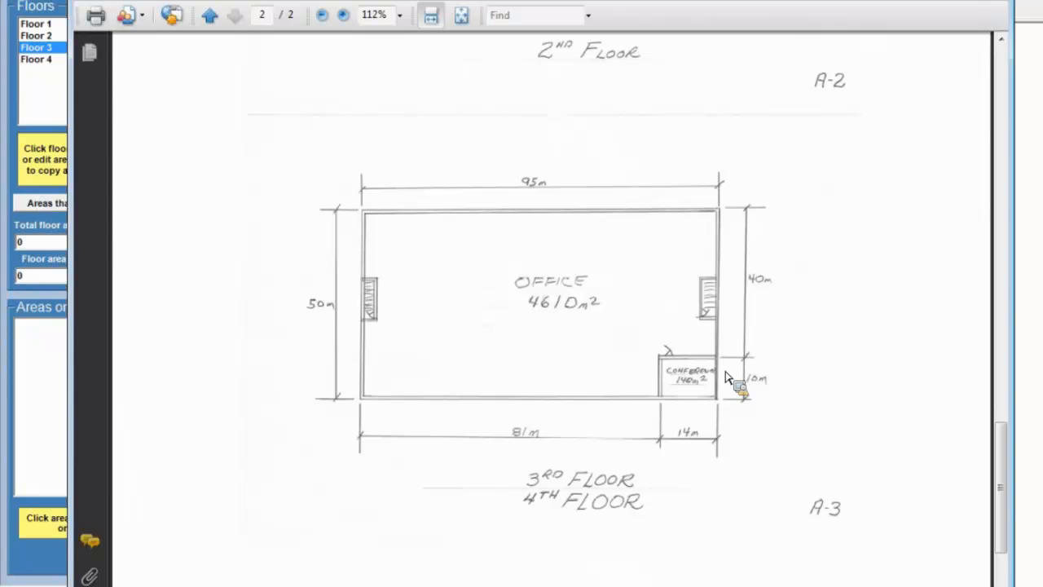
left_click(939, 0)
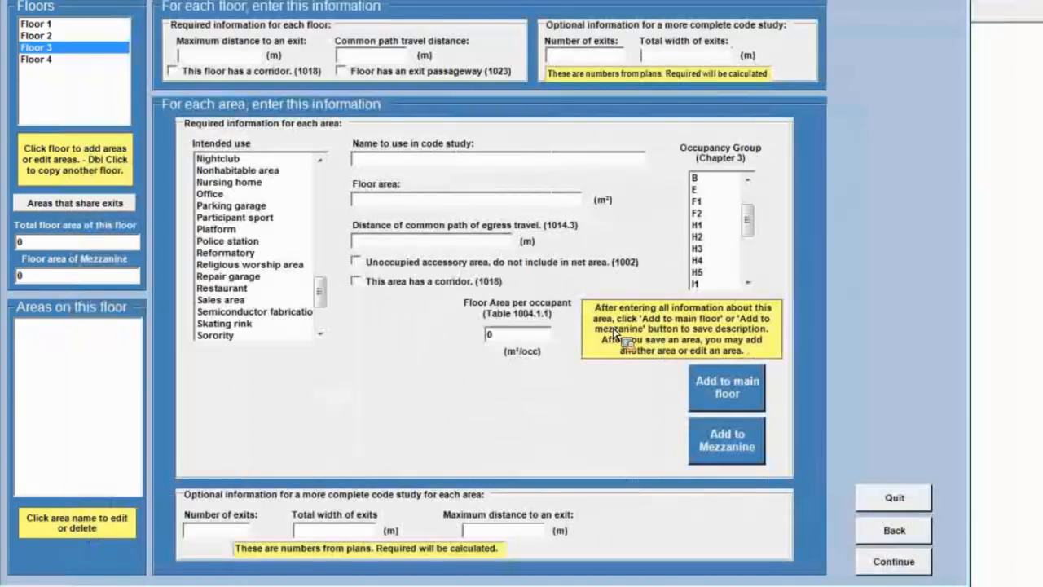
left_click(231, 196)
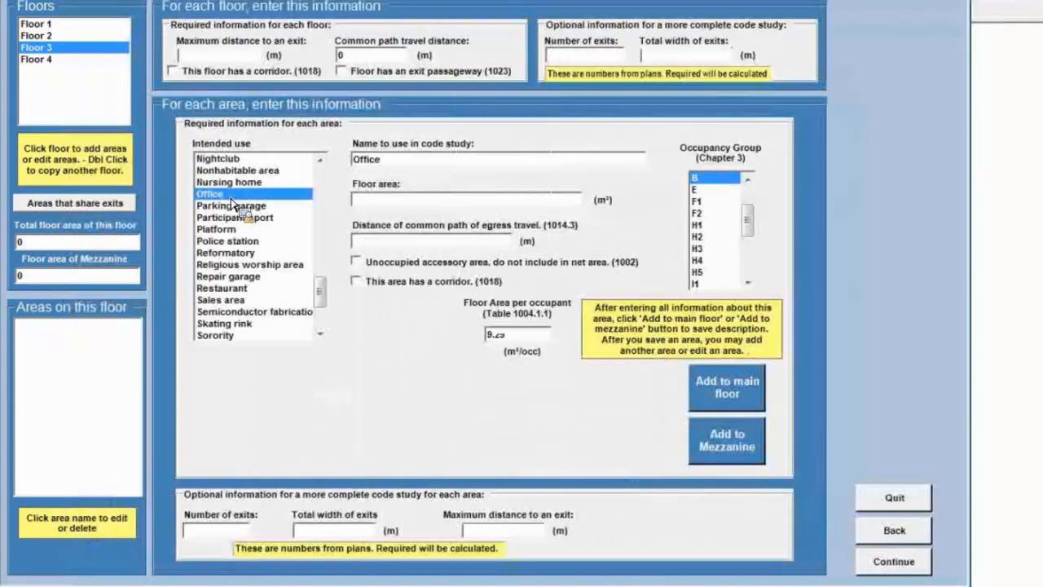
left_click(372, 204)
type("4610")
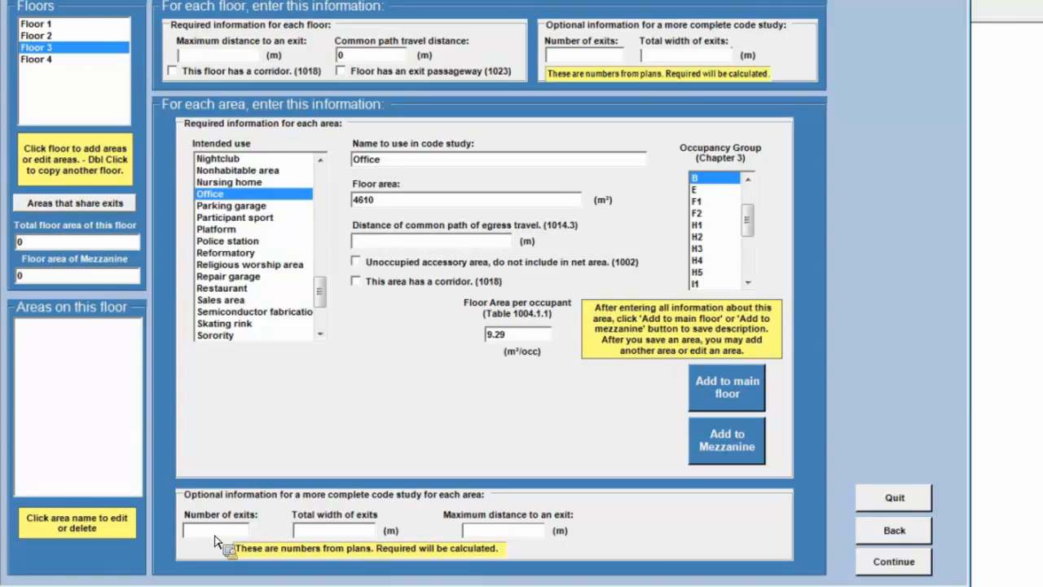
Give the Office area on Floor 3 2 exits and 2 m total exit width, and add it to the main floor.
type("2")
left_click(305, 536)
type("2")
left_click(749, 392)
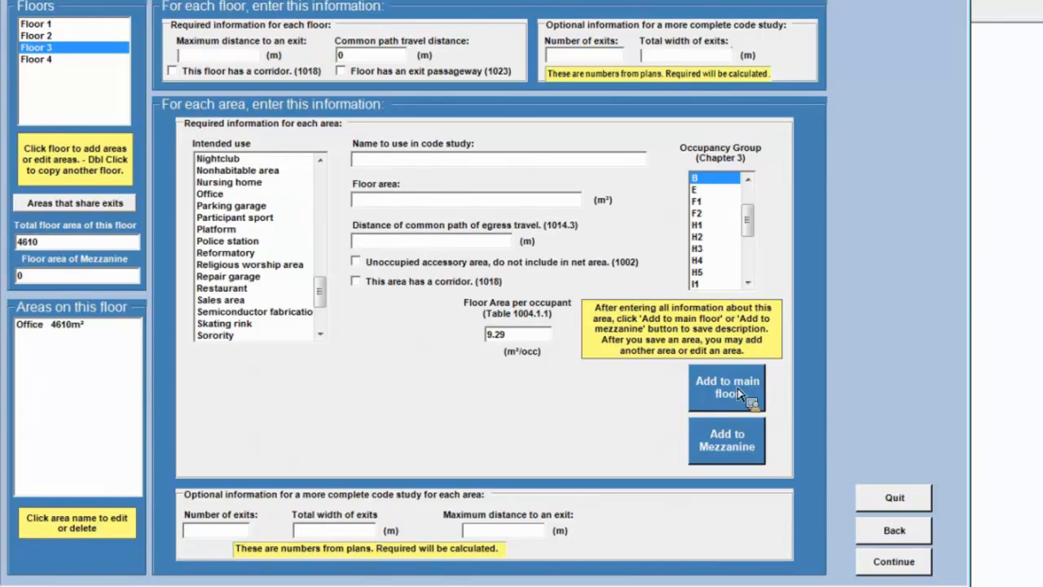
Describe a 140 m² area on Floor 3 with Conference room as its intended use and no fixed seating.
left_click_drag(318, 298, 319, 233)
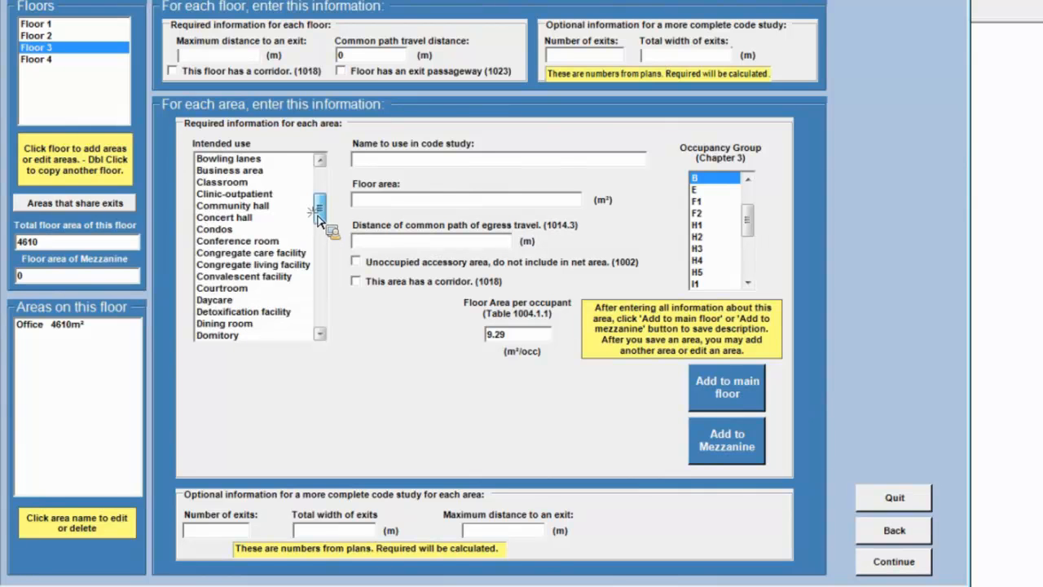
left_click(264, 245)
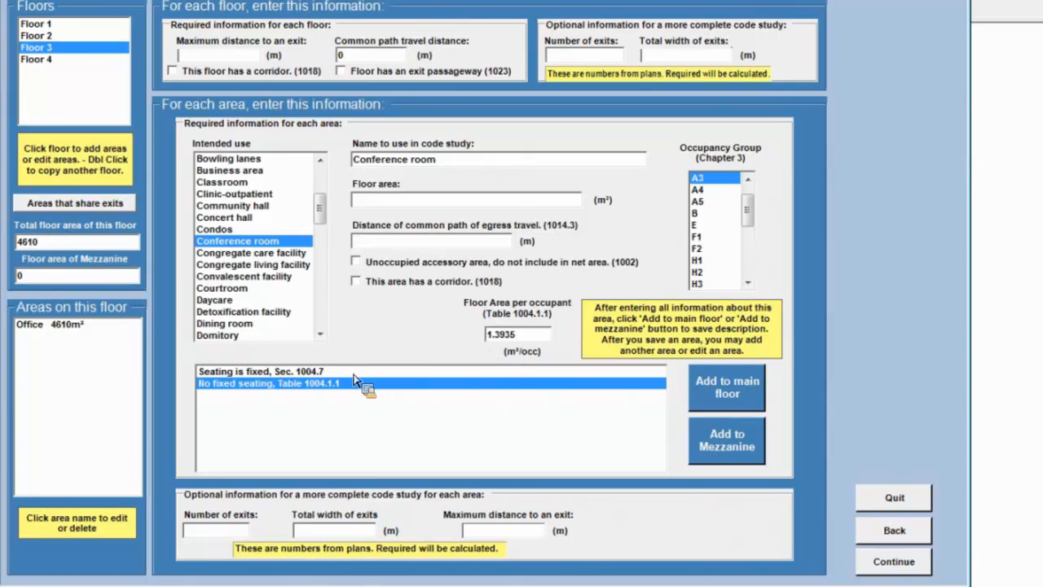
left_click(254, 375)
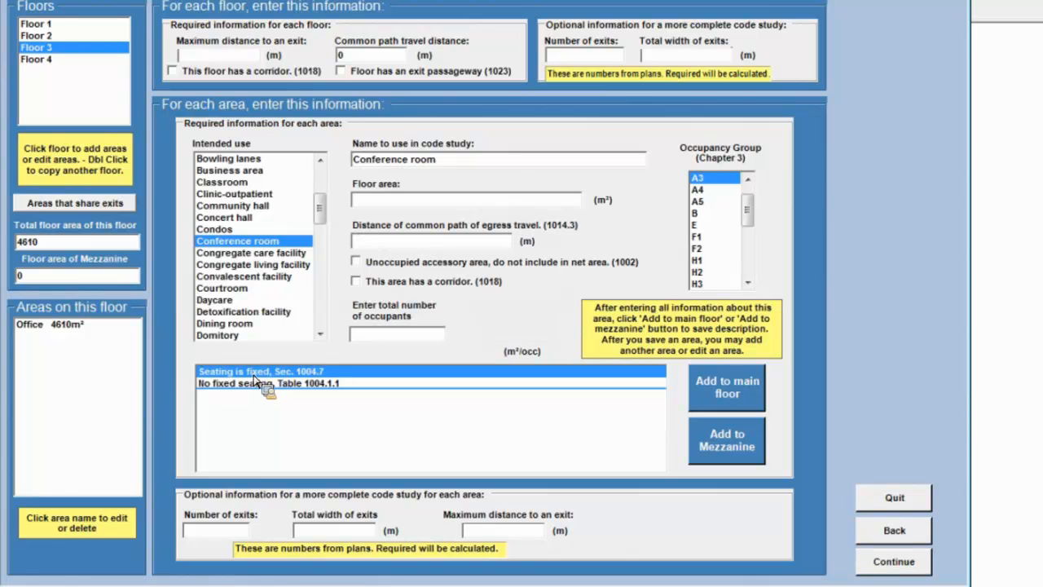
left_click(257, 383)
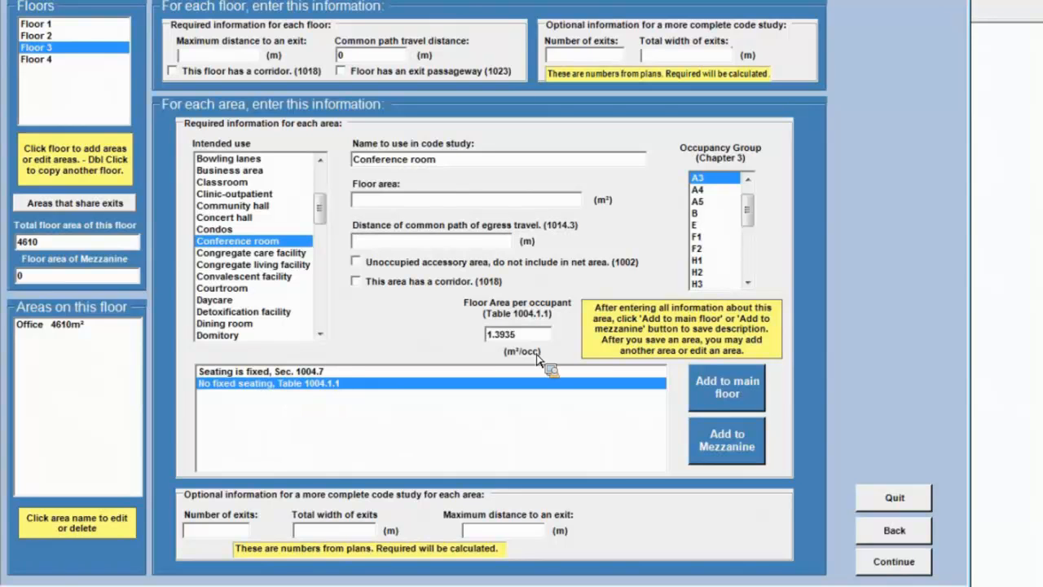
left_click(381, 202)
type("140")
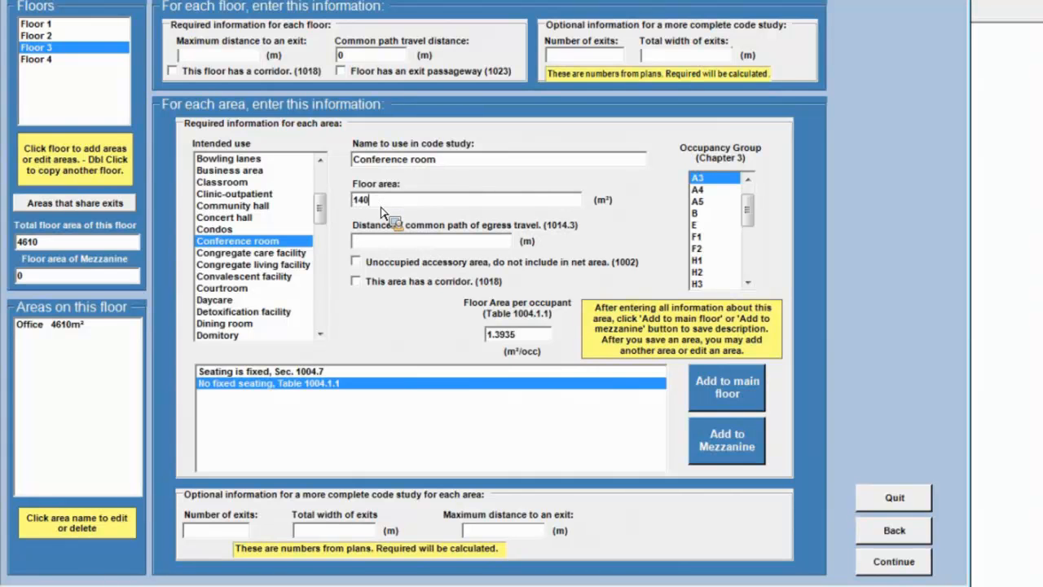
Give the Conference room 1 exit and 1 m total exit width, and add it to the main floor.
left_click(225, 536)
type("1")
left_click(296, 531)
type("1")
left_click(730, 387)
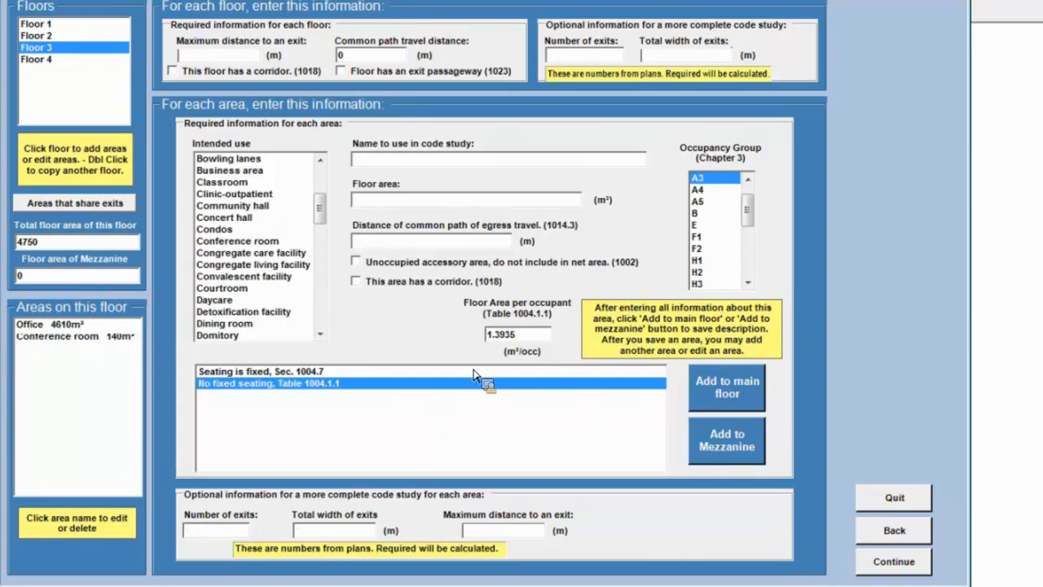
Copy the 3rd floor's description to Floor 4 and continue to the property/lot description.
left_click(45, 61)
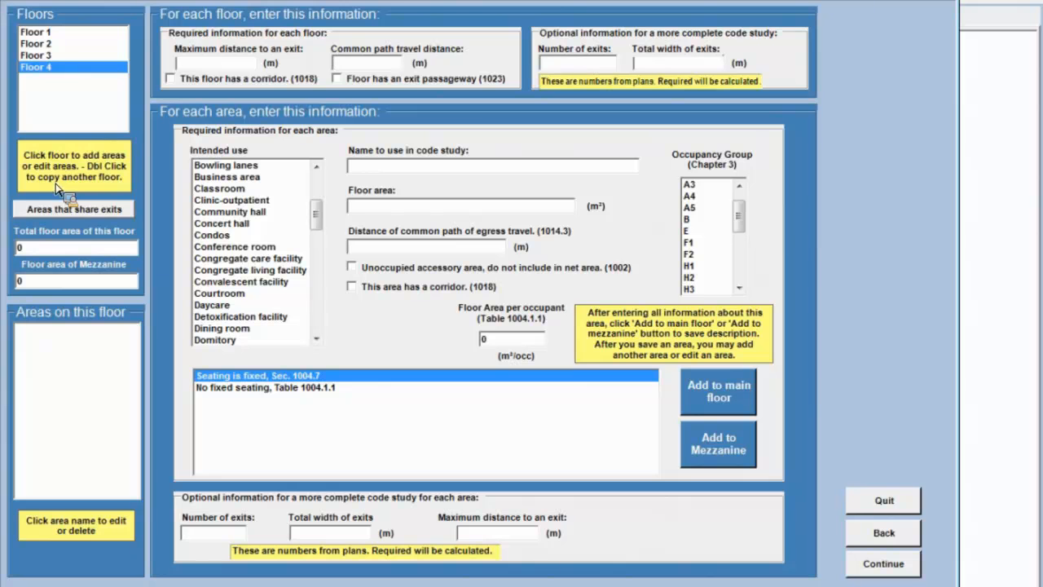
double_click(69, 70)
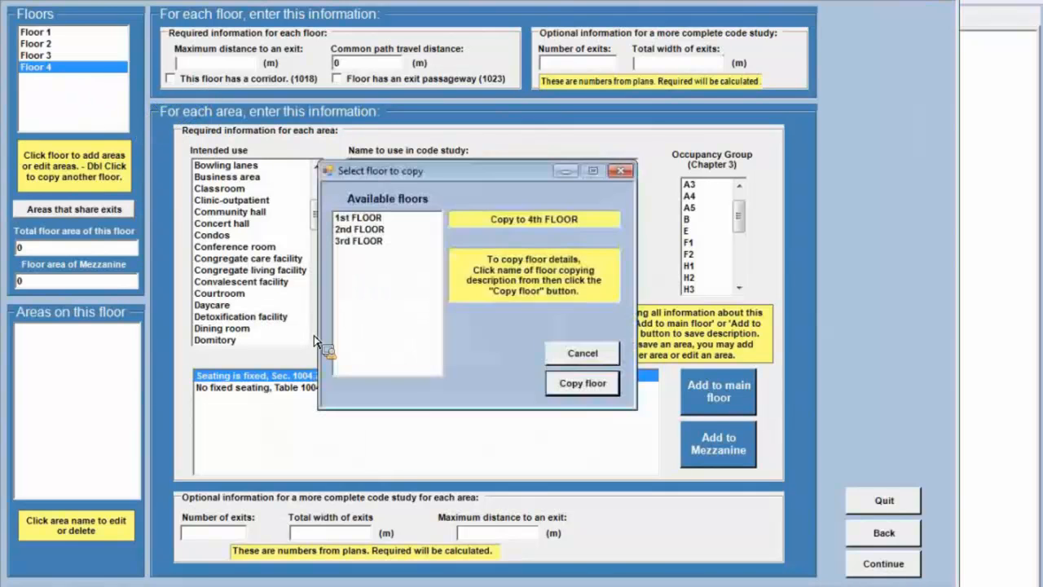
left_click(362, 244)
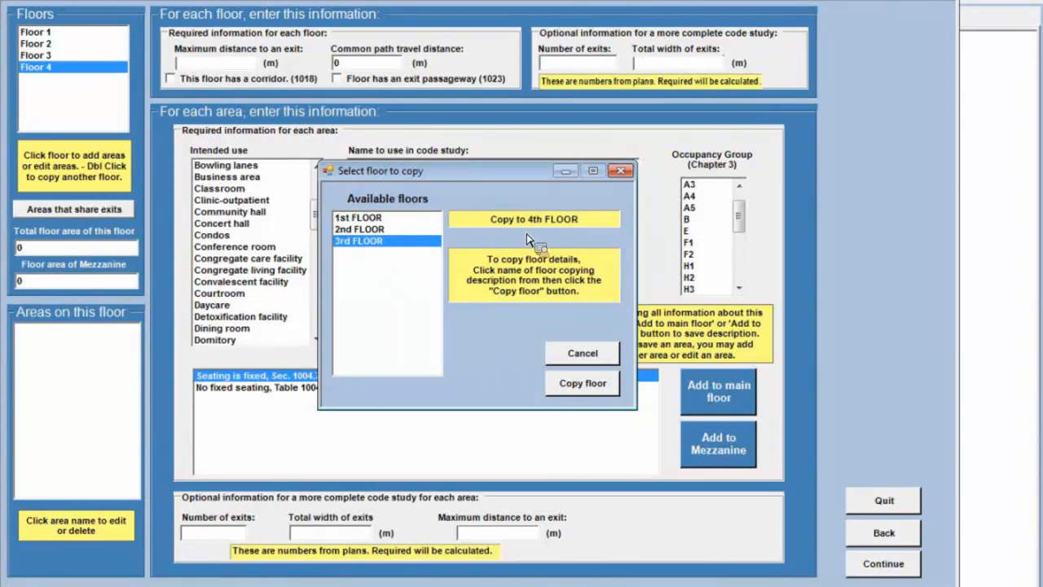
left_click(581, 384)
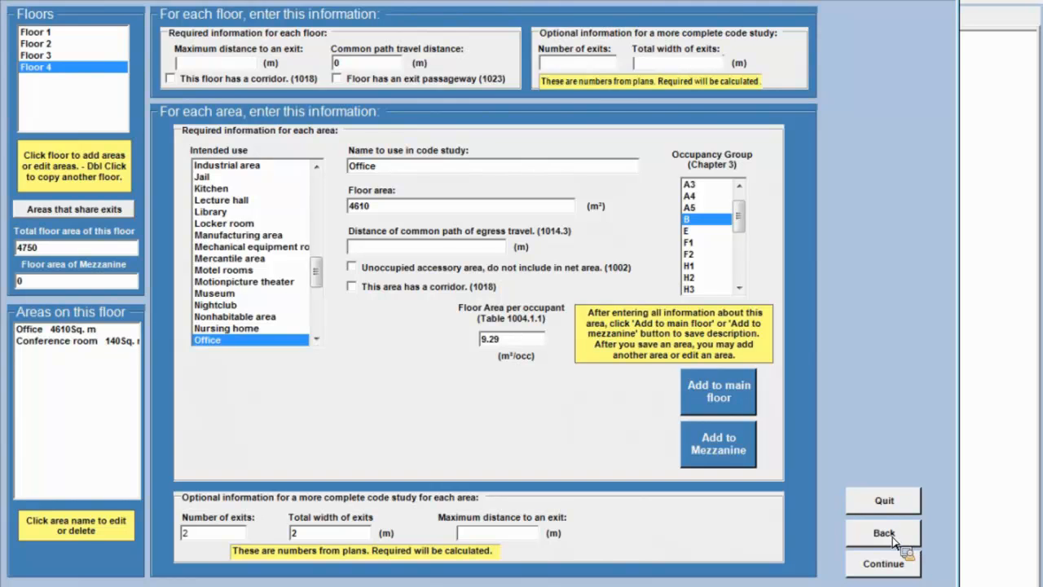
left_click(896, 572)
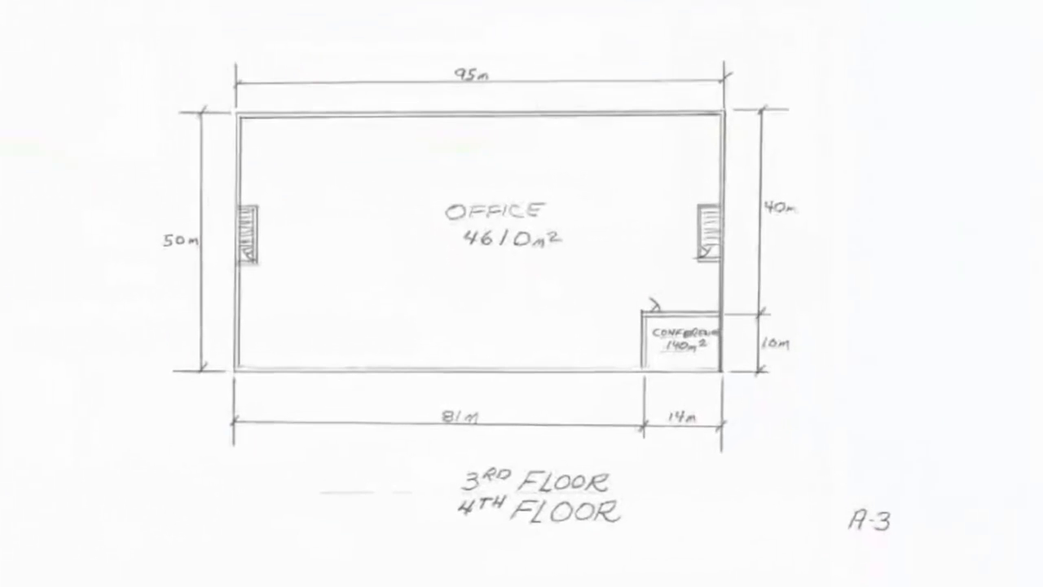
Set the building perimeter to 290 m, the perimeter fronting on open space to 195 m and the open space width to 12 m.
scroll(522, 294, "up", 15)
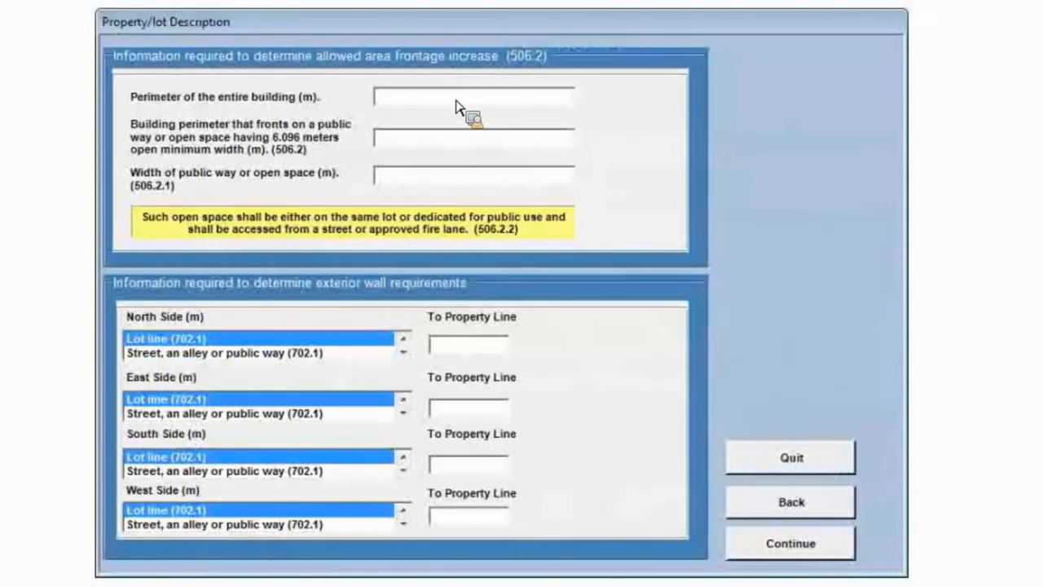
type("290")
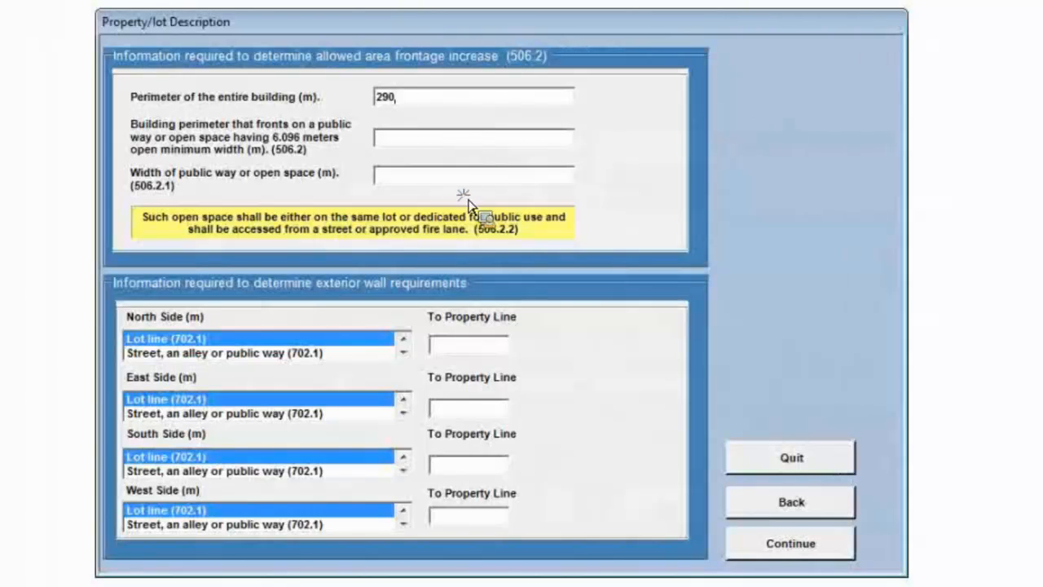
left_click(421, 141)
type("195")
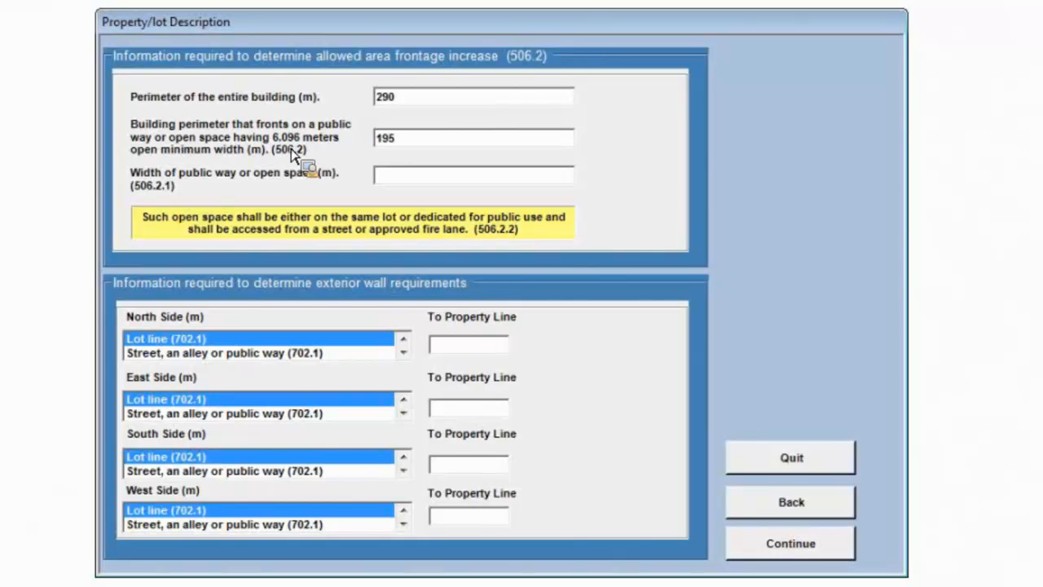
left_click(392, 179)
type("12")
Define the north side as a street, alley or public way, 10 m from the building and 30 m wide.
left_click(264, 355)
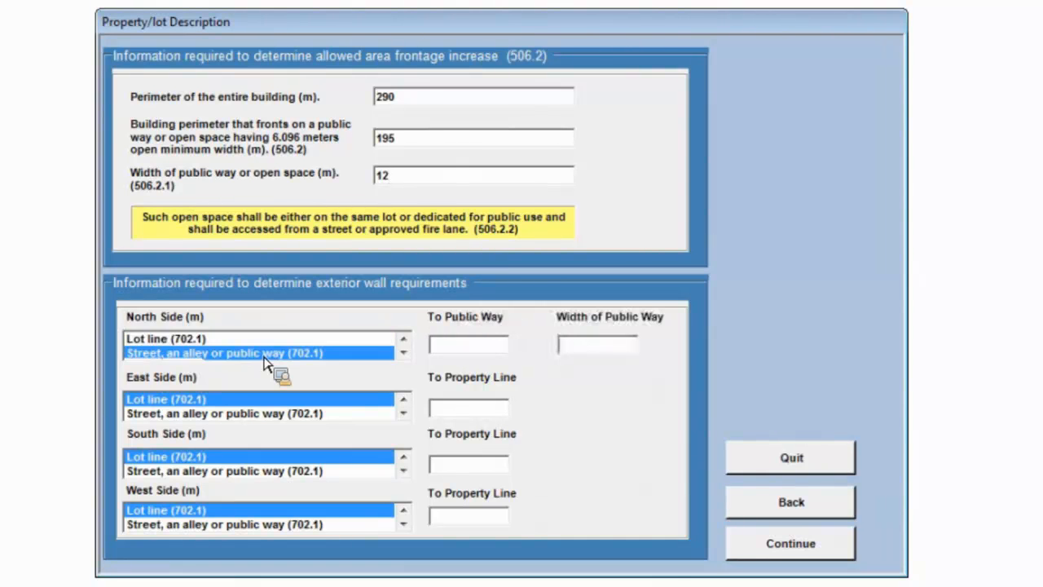
left_click(471, 349)
type("10")
left_click(580, 347)
type("30")
Set the distance to the property line to 3 m on the east side and 12 m on the south side.
left_click(467, 416)
type("3")
left_click(471, 473)
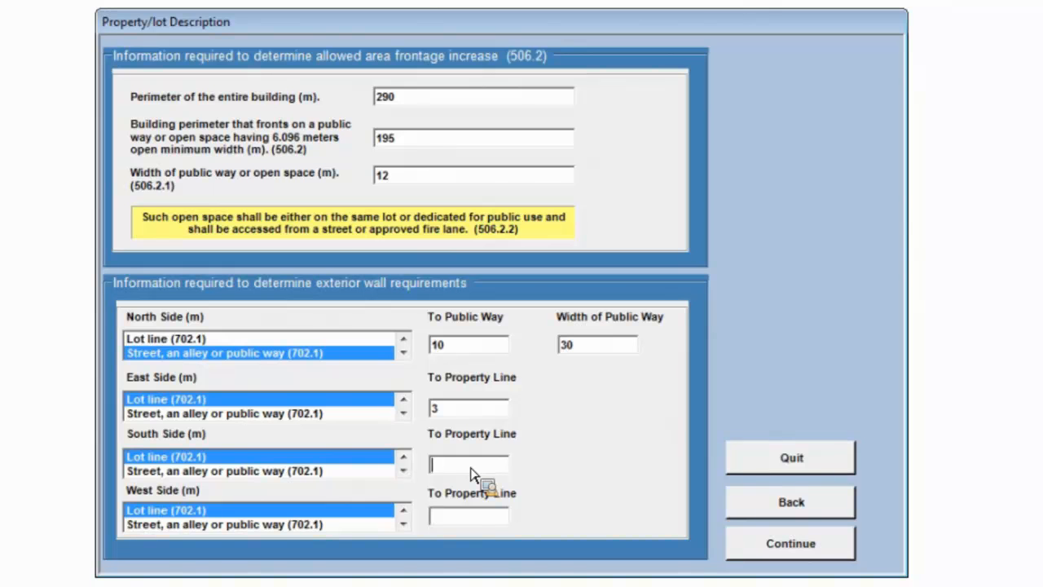
type("12")
Define the west side as an imaginary line between two buildings, 12 m to the line and 24 m to the other building, and continue.
left_click(404, 525)
left_click(404, 525)
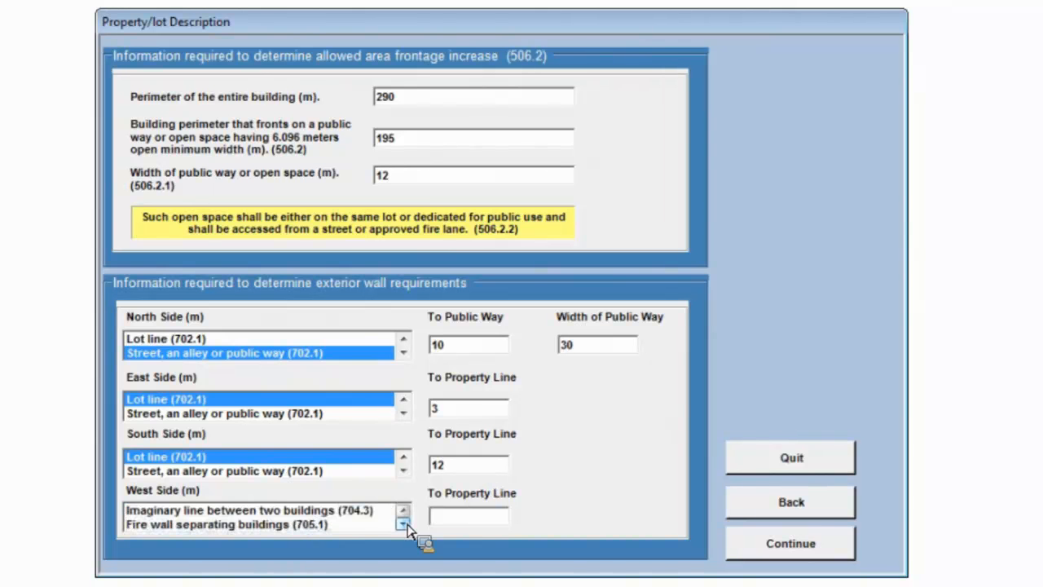
left_click(307, 511)
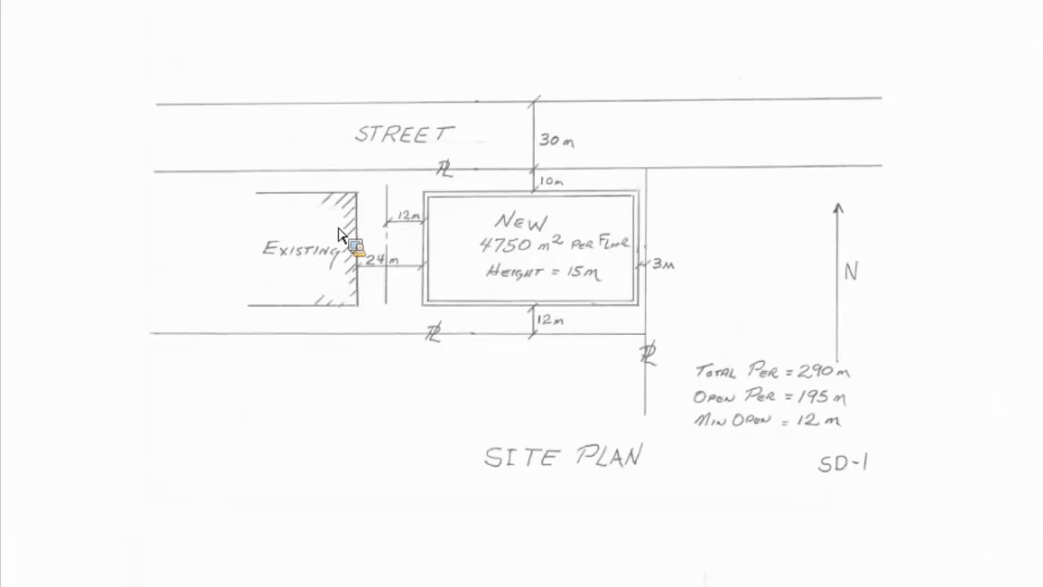
key("alt+Tab")
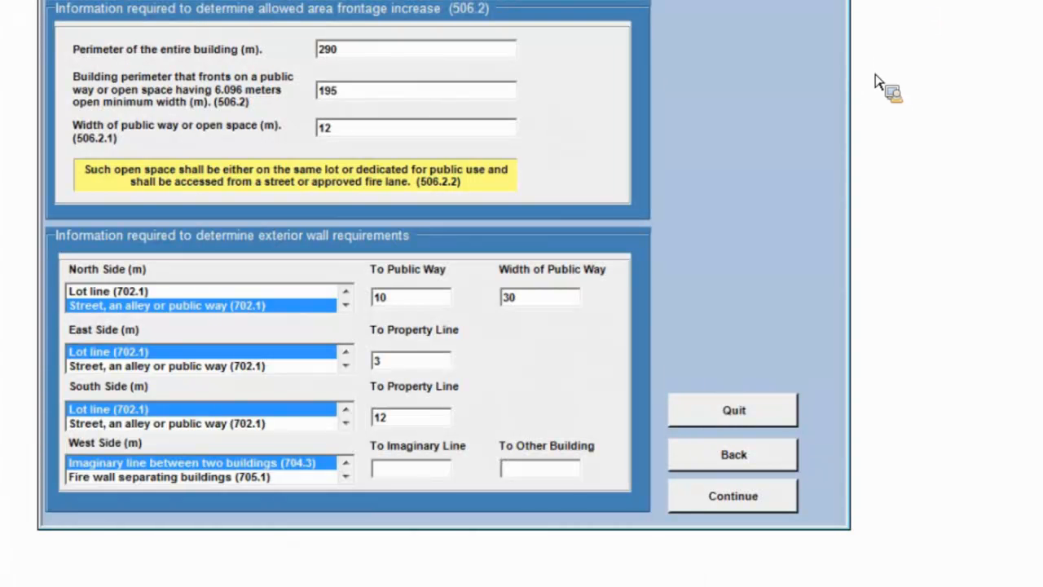
left_click(399, 474)
type("12")
left_click(534, 476)
type("24")
left_click(764, 501)
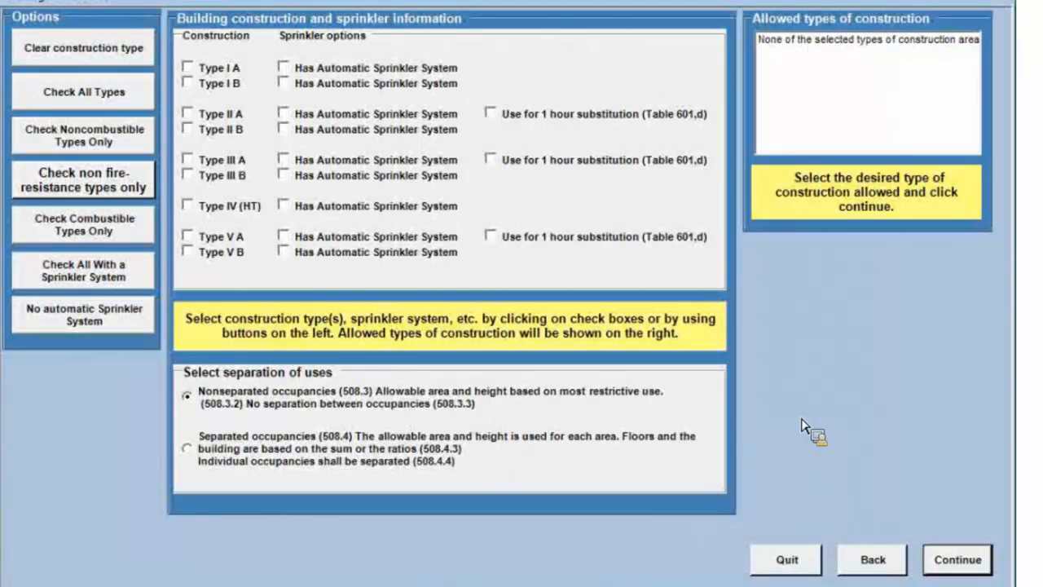
Check all construction types with automatic sprinkler systems and select separated occupancies (508.4), comparing the allowed types without sprinklers.
left_click(95, 93)
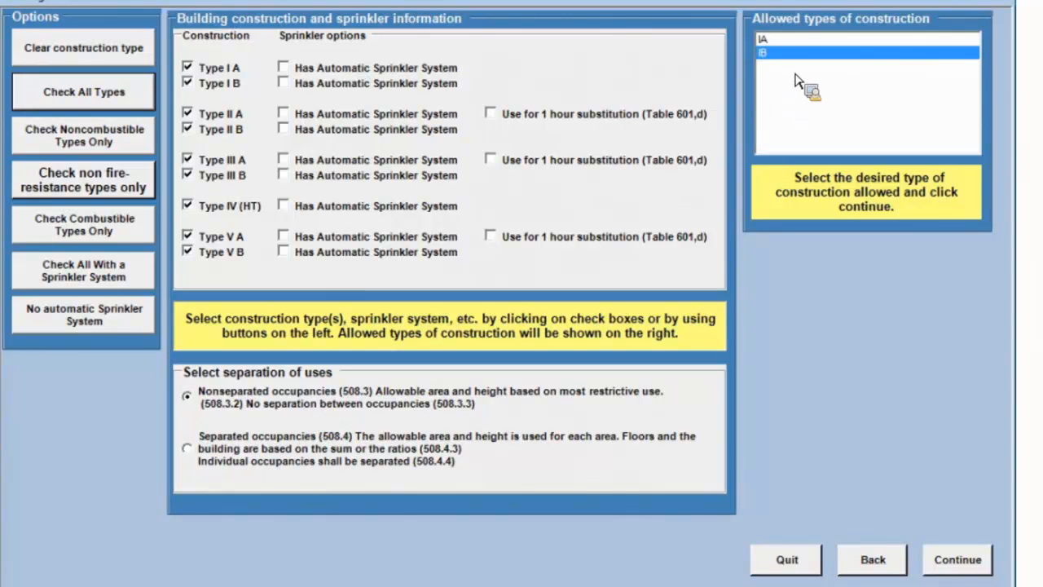
left_click(99, 279)
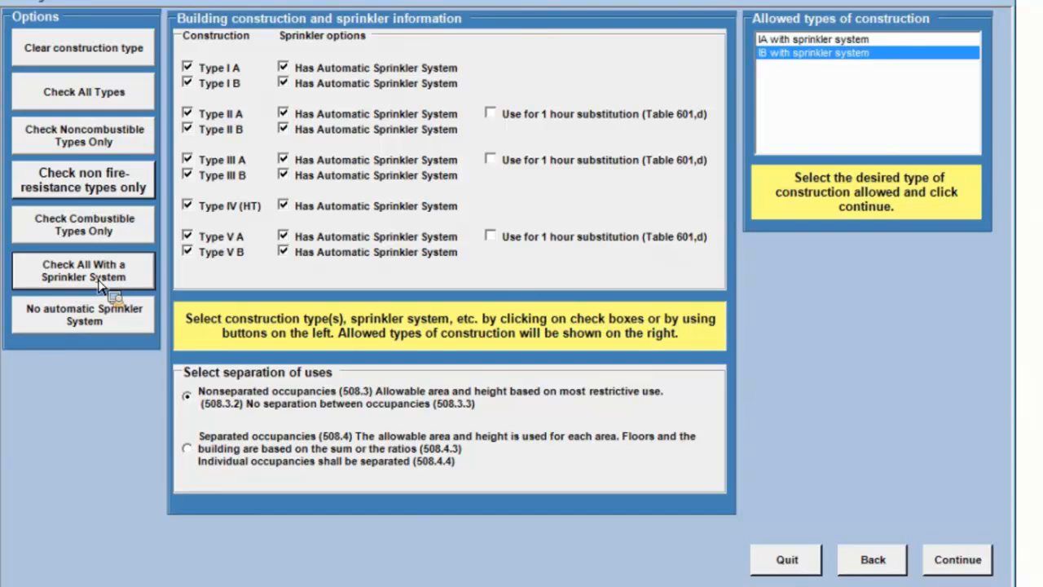
left_click(190, 454)
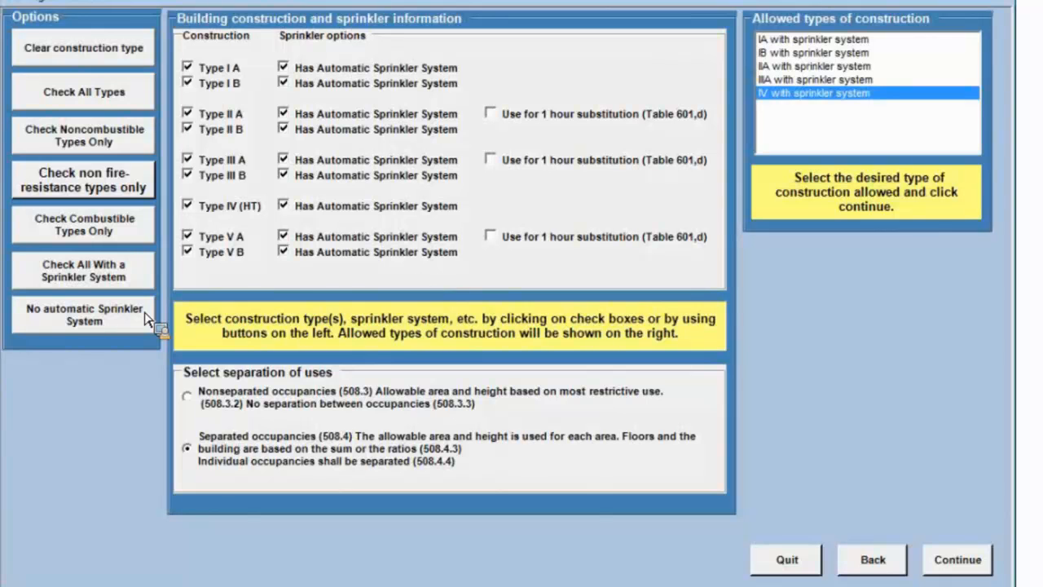
left_click(88, 324)
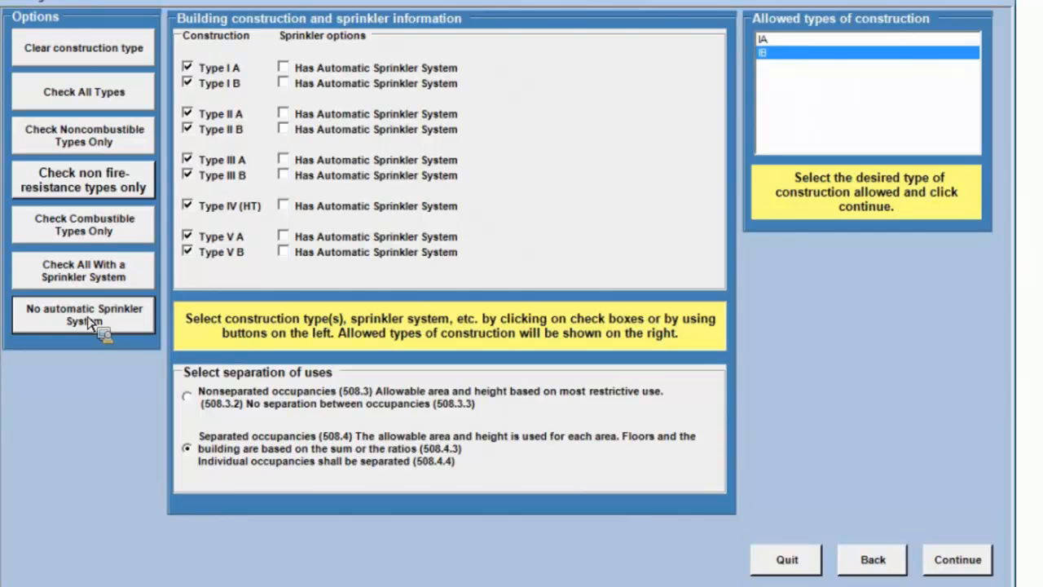
left_click(91, 276)
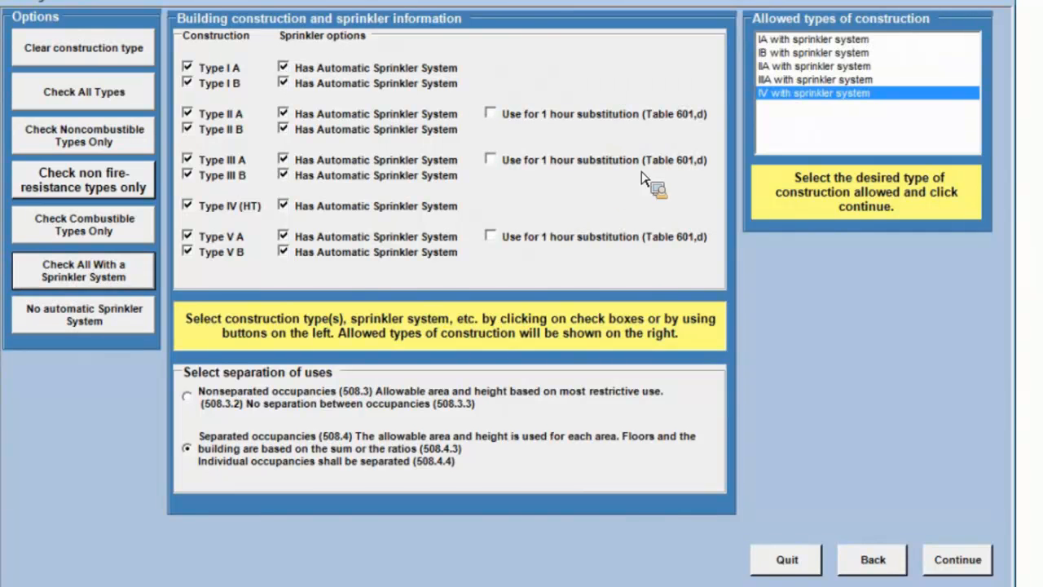
Try the 1 hour substitution (Table 601,d) for Types V A, III A and II A.
left_click(490, 236)
left_click(490, 159)
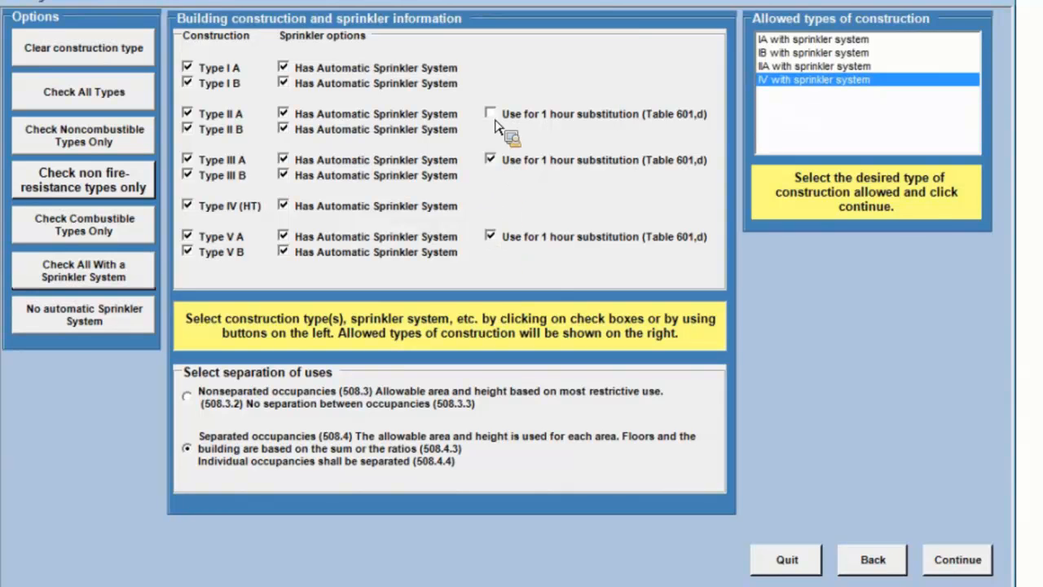
left_click(489, 114)
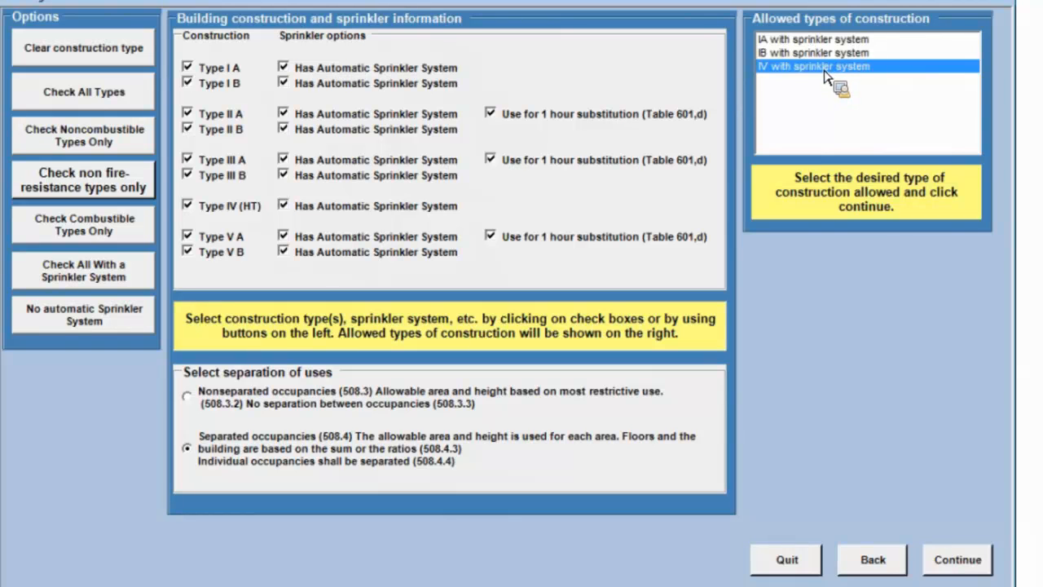
left_click(494, 115)
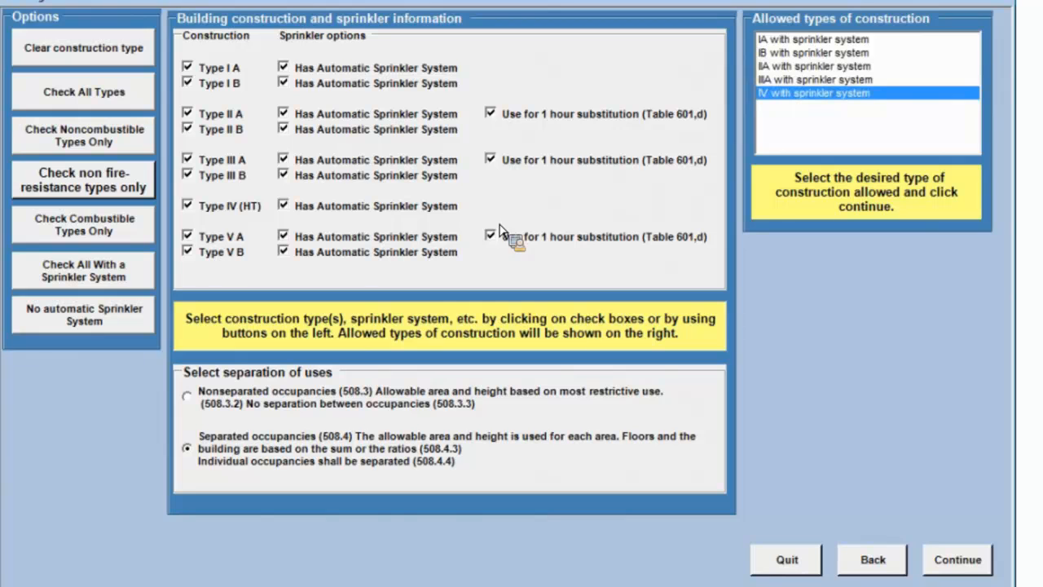
left_click(499, 230)
Select IIA with sprinkler system as the construction type and continue to the additional project characteristics.
mouse_move(230, 120)
mouse_move(239, 183)
mouse_move(234, 87)
left_click(799, 71)
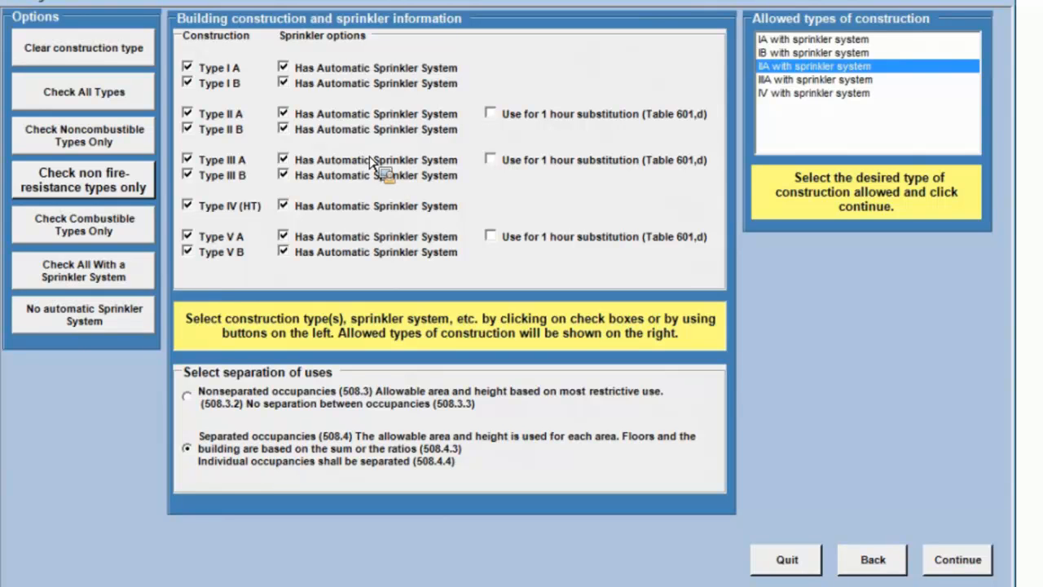
left_click(961, 563)
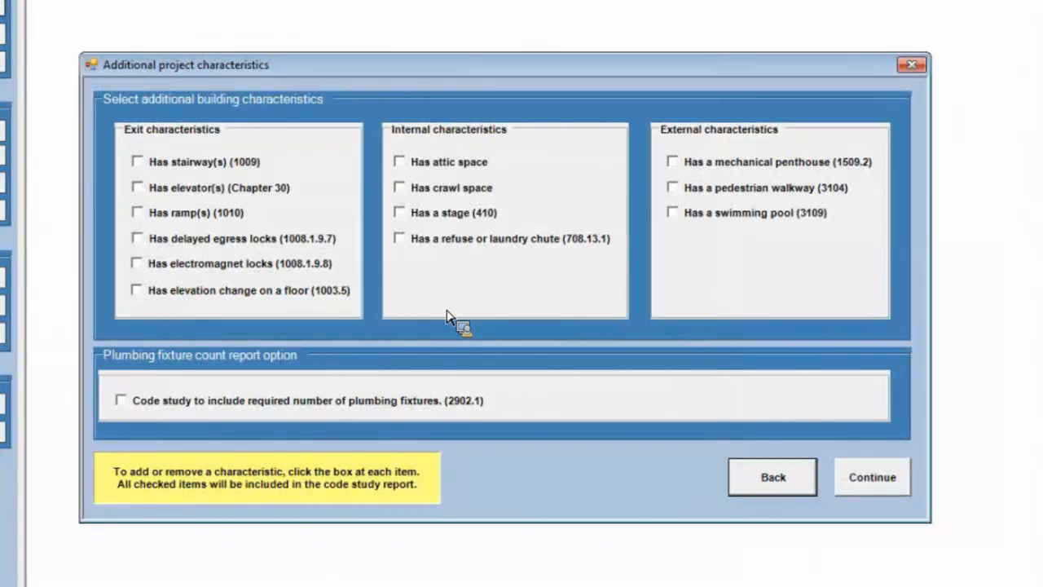
Include stairways, elevators, a mechanical penthouse and the required number of plumbing fixtures in the code study, and continue to the report options.
left_click(139, 163)
left_click(138, 189)
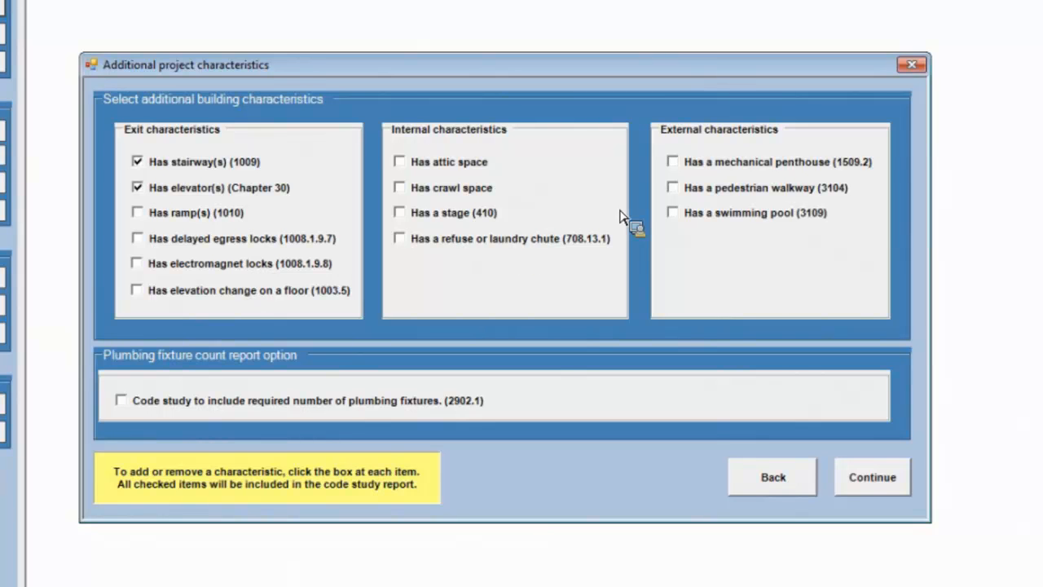
left_click(674, 164)
left_click(121, 401)
left_click(843, 482)
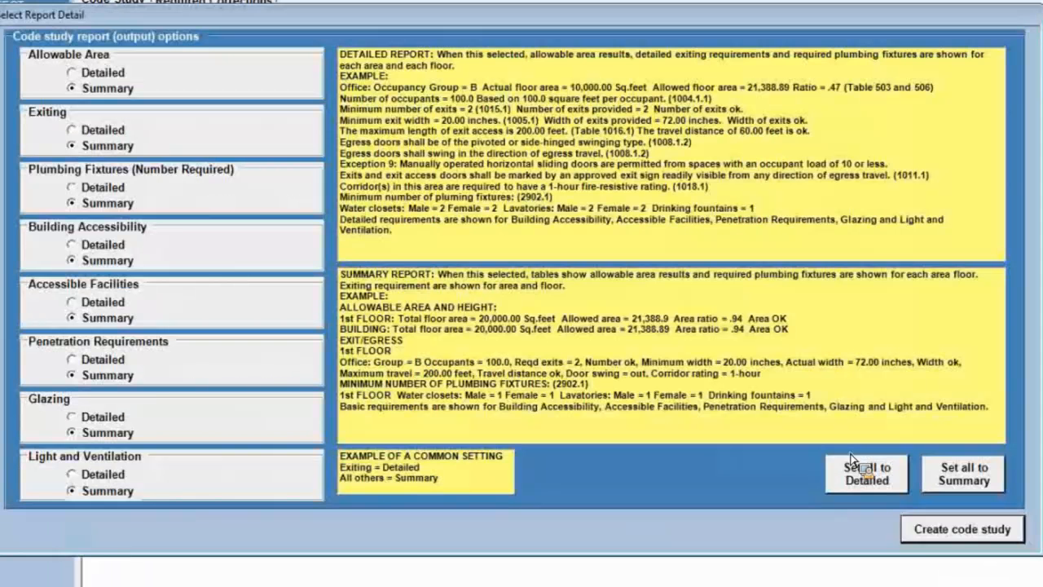
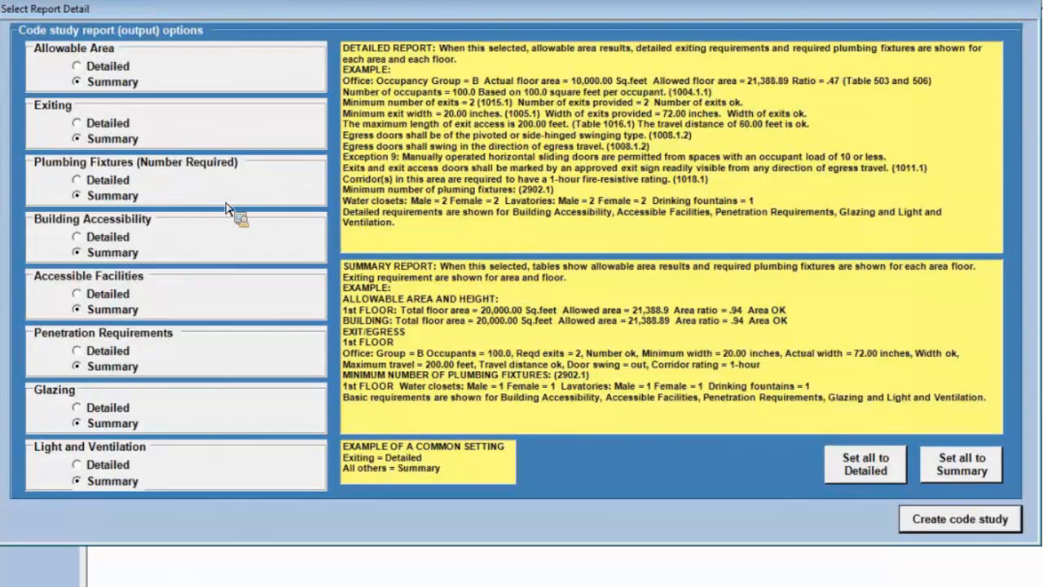
Set all code study report sections to Detailed and create the code study.
left_click(77, 123)
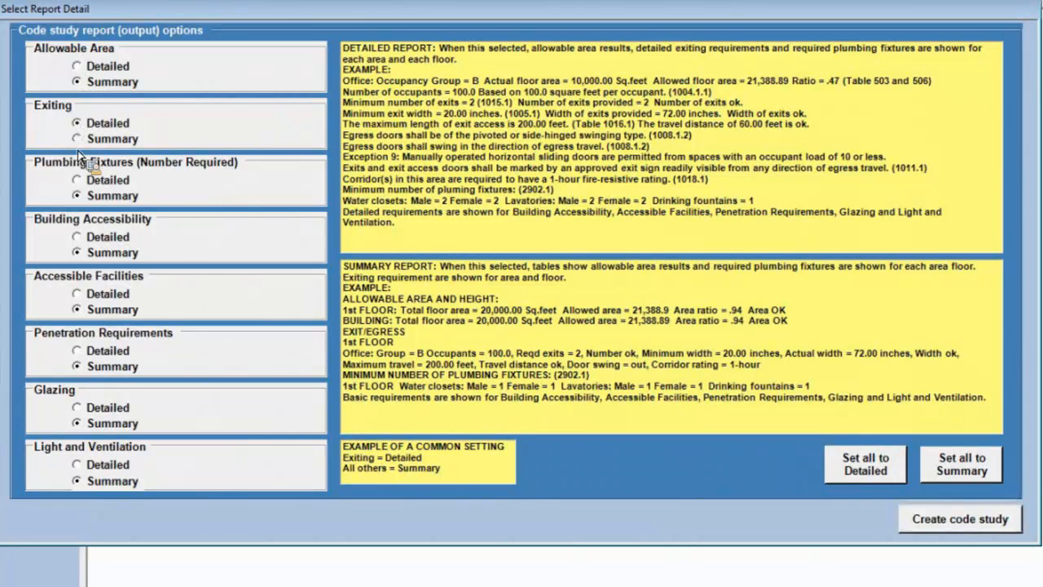
left_click(86, 238)
left_click(863, 472)
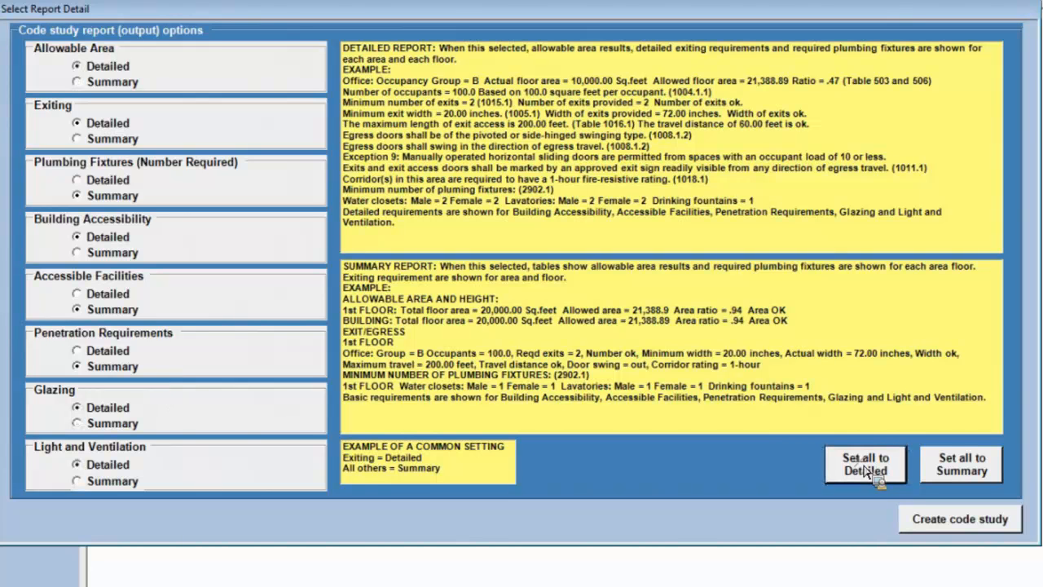
left_click(974, 471)
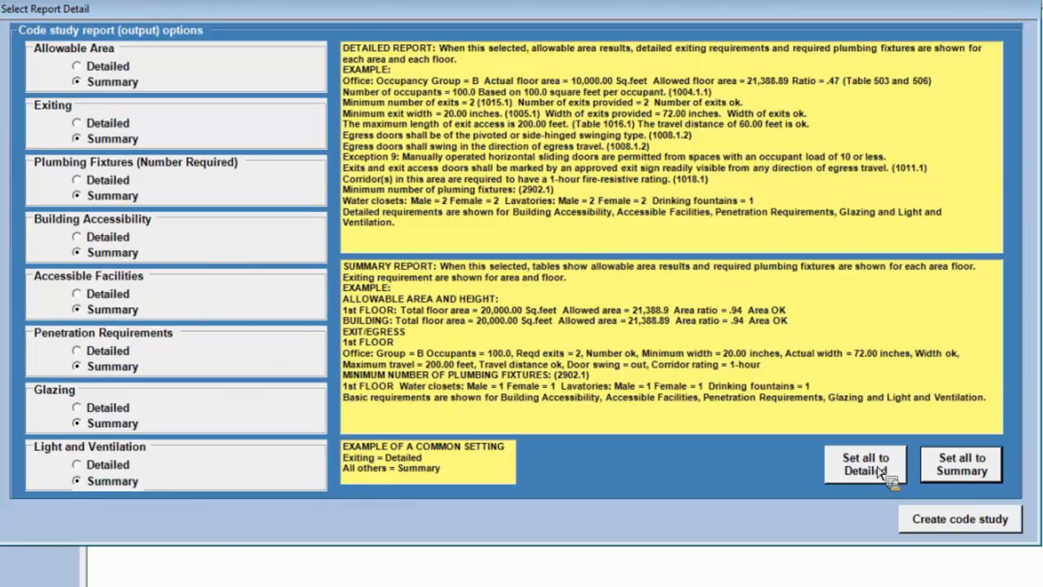
left_click(882, 472)
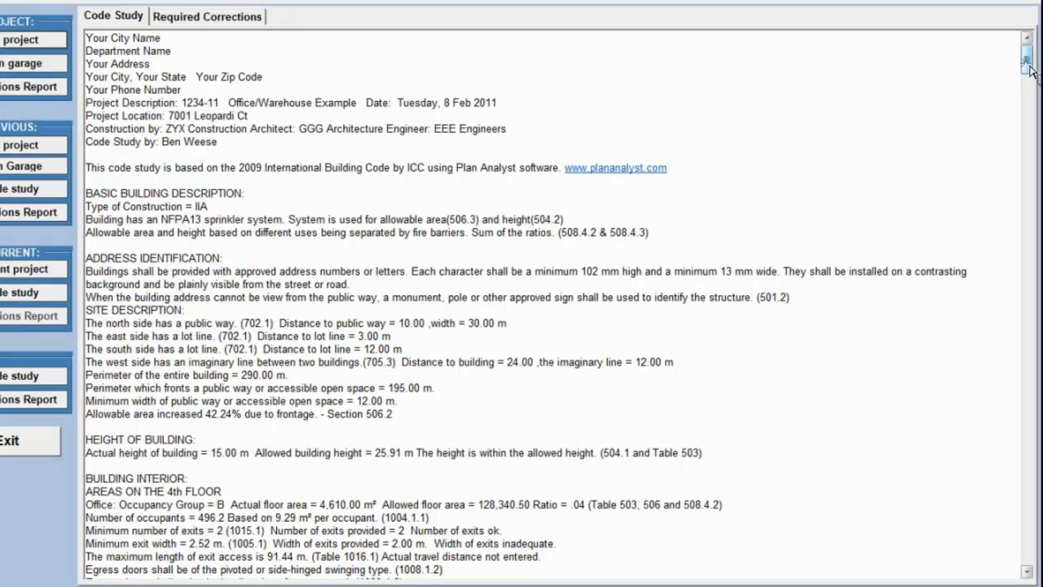
Review the code study's building and site description, height, and the area, exit and plumbing fixture results from the 4th to the 1st floor.
scroll(1029, 69, "down", 4)
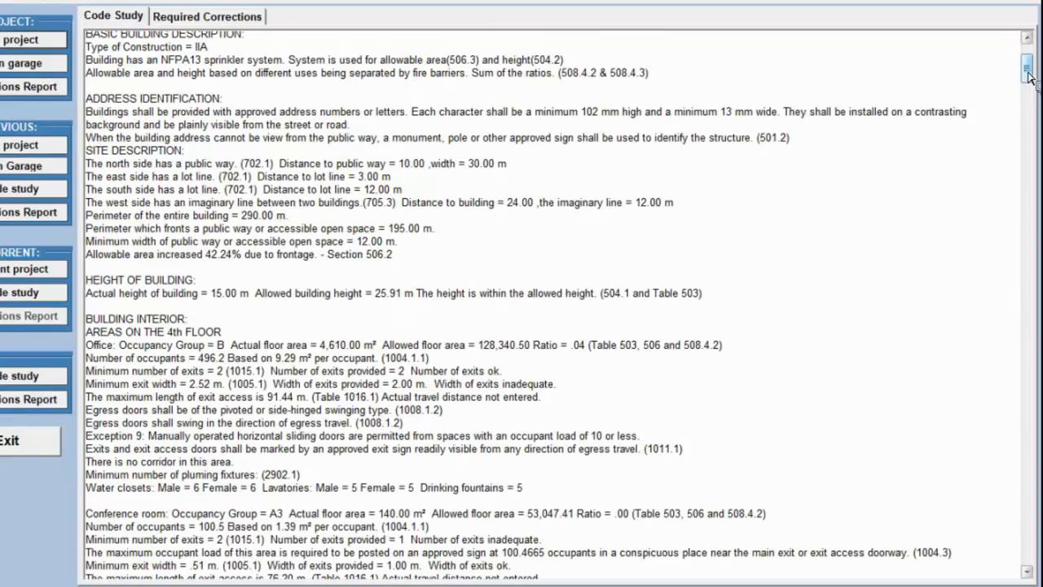
left_click_drag(1028, 76, 1030, 94)
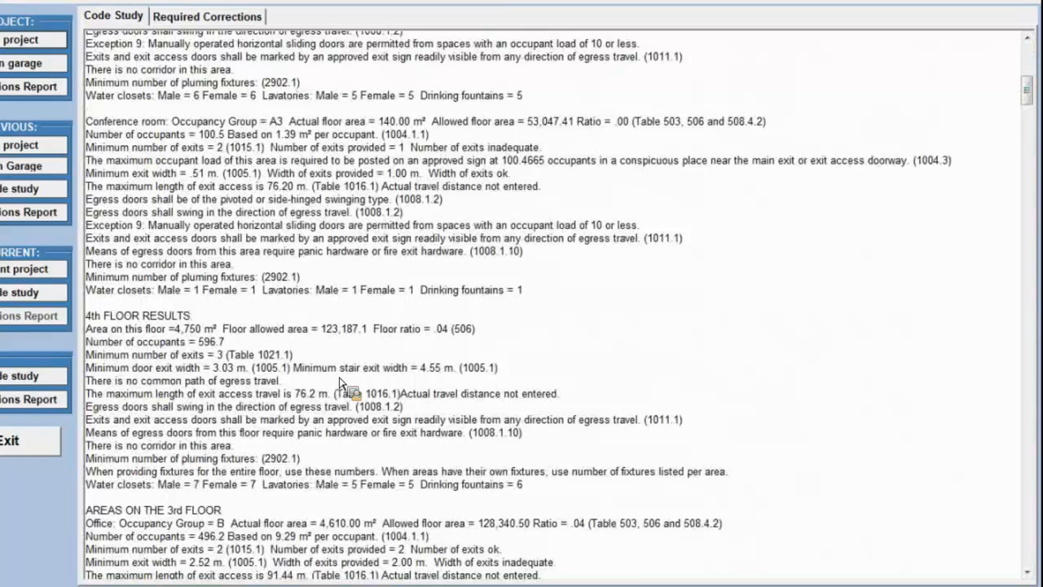
left_click_drag(1030, 89, 1035, 94)
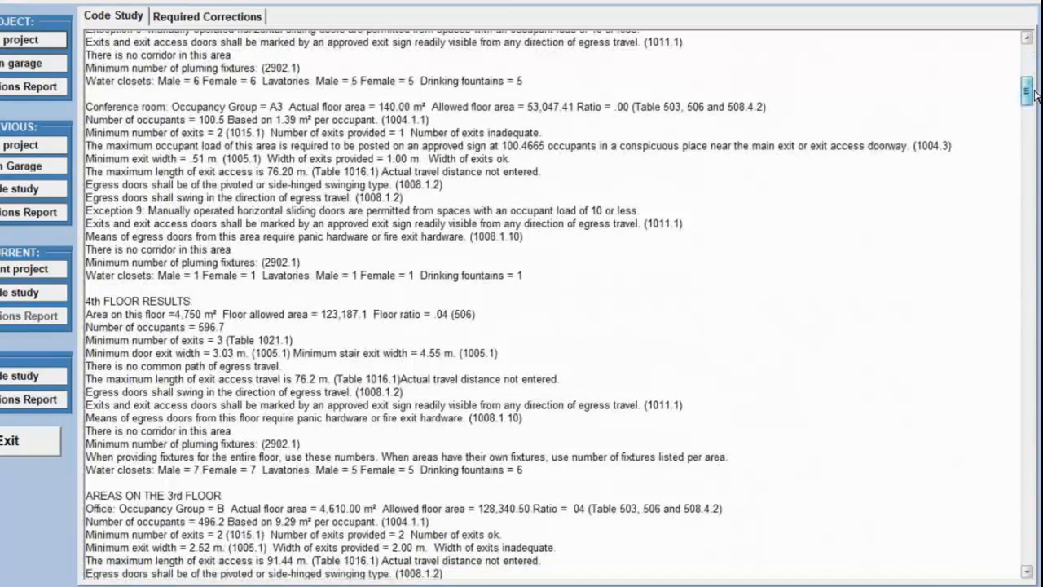
scroll(1037, 106, "down", 6)
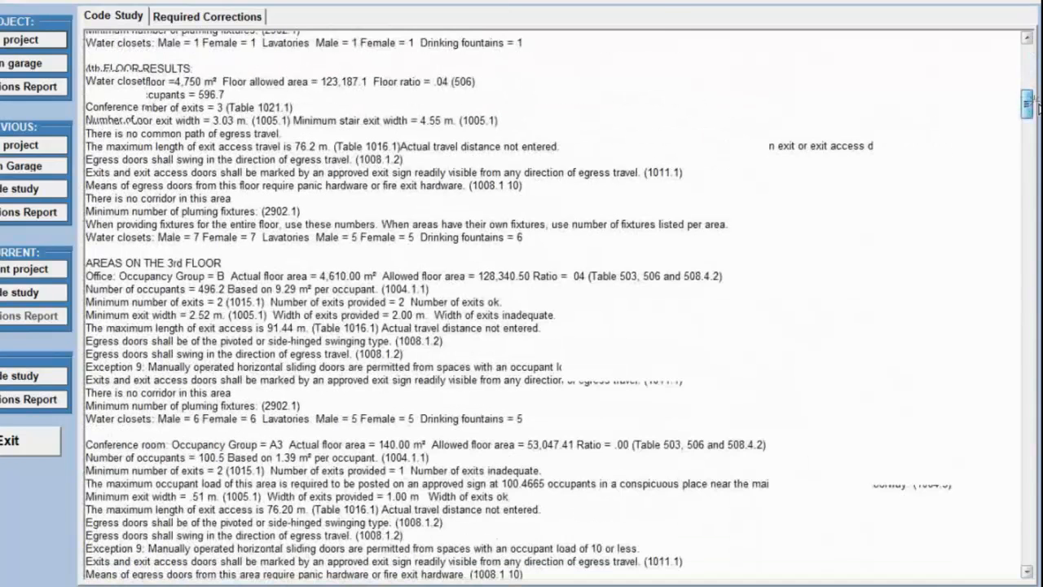
scroll(633, 179, "down", 2)
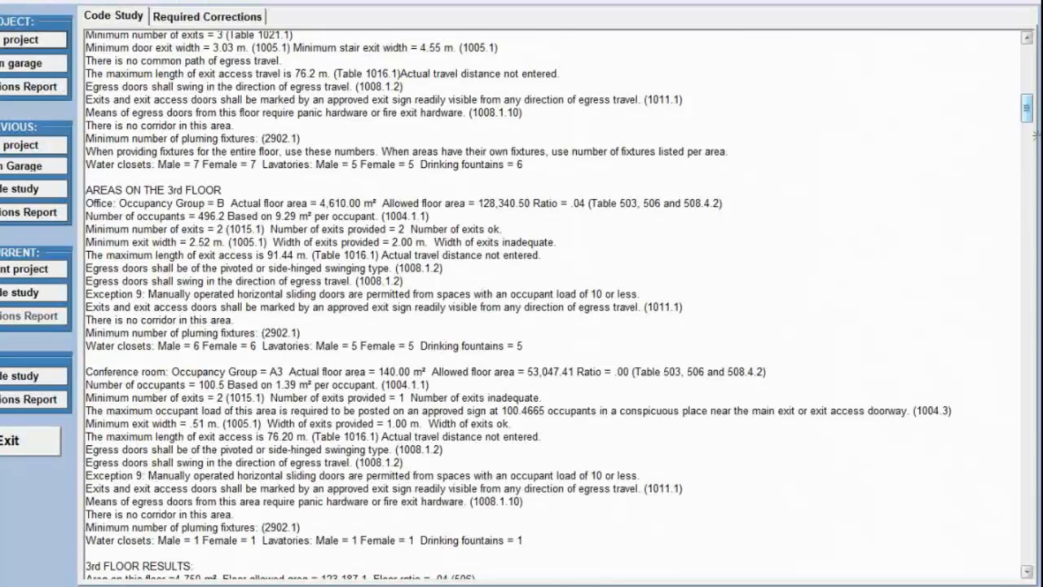
left_click_drag(1018, 106, 1017, 143)
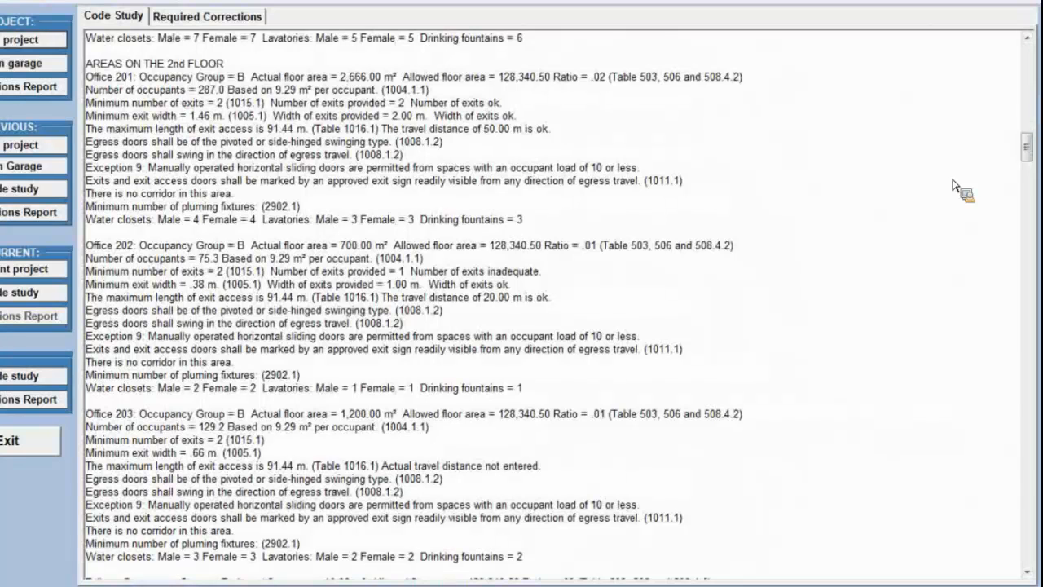
scroll(973, 183, "down", 9)
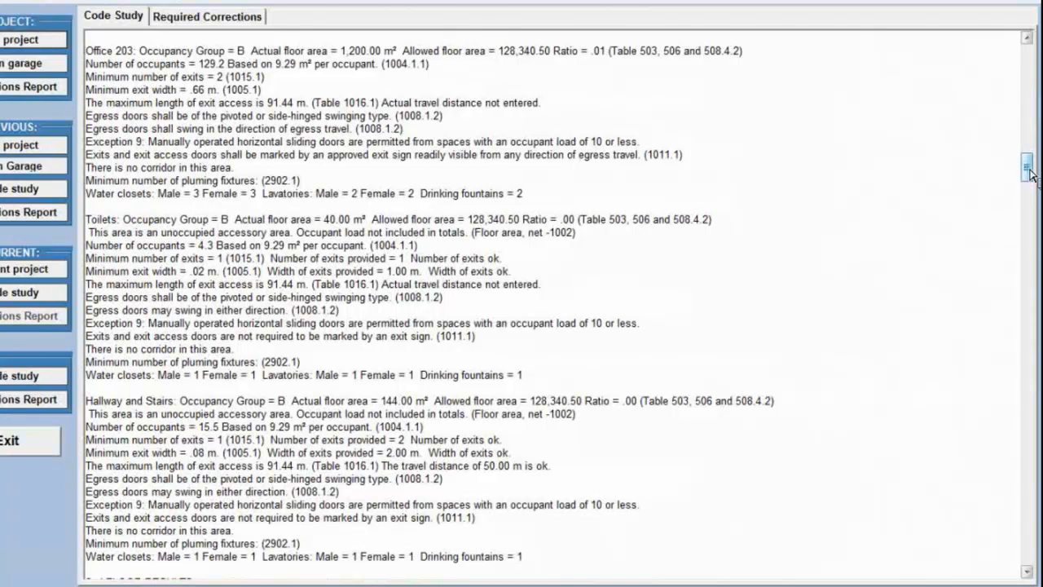
left_click_drag(1029, 173, 1035, 233)
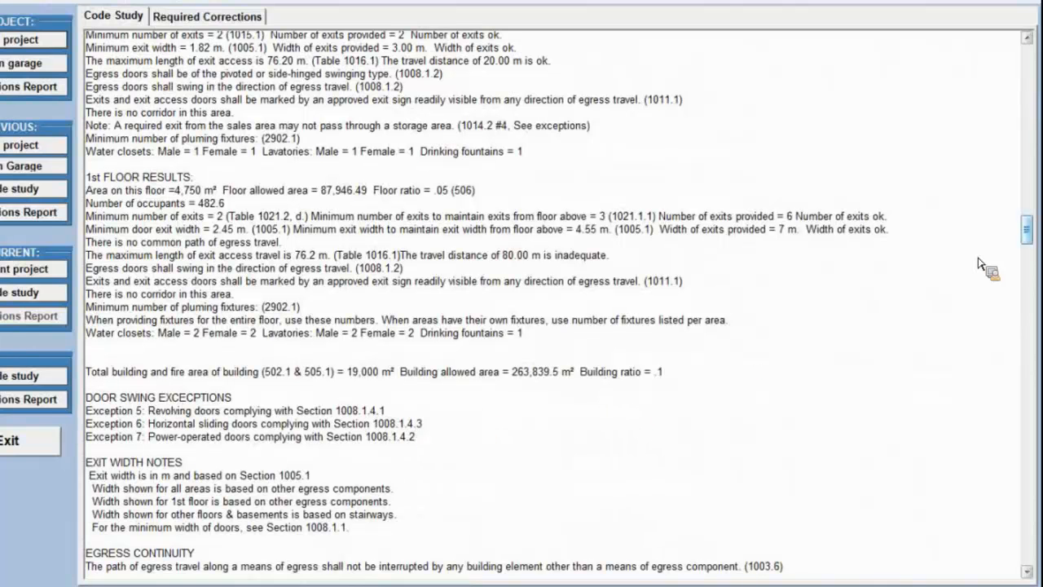
Review the egress requirements for exit separation, exit signs, doors, locks, stairways, guards and stairway enclosures, plus the elevator requirements.
scroll(1029, 240, "down", 10)
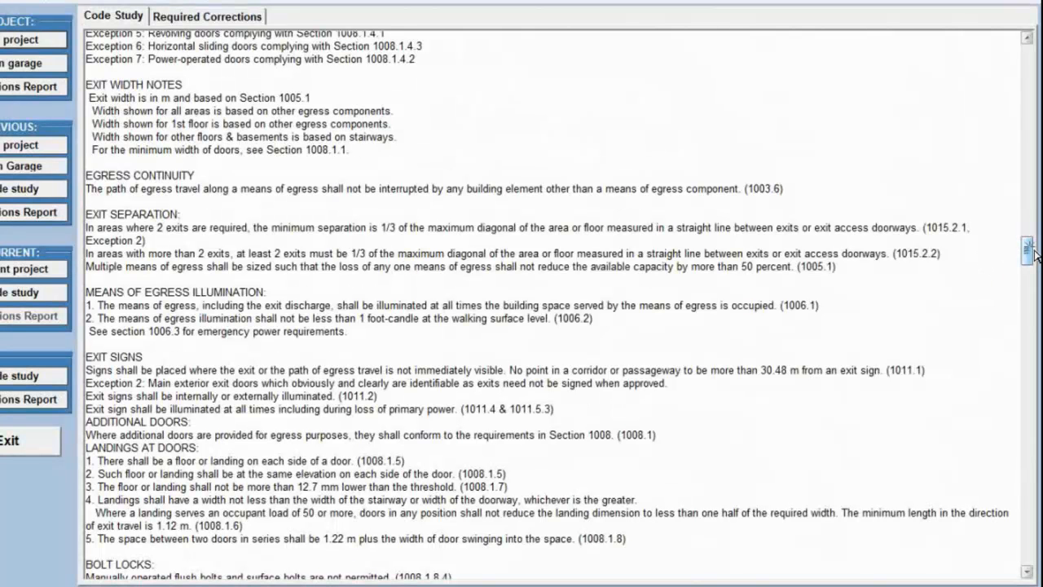
scroll(390, 193, "down", 1)
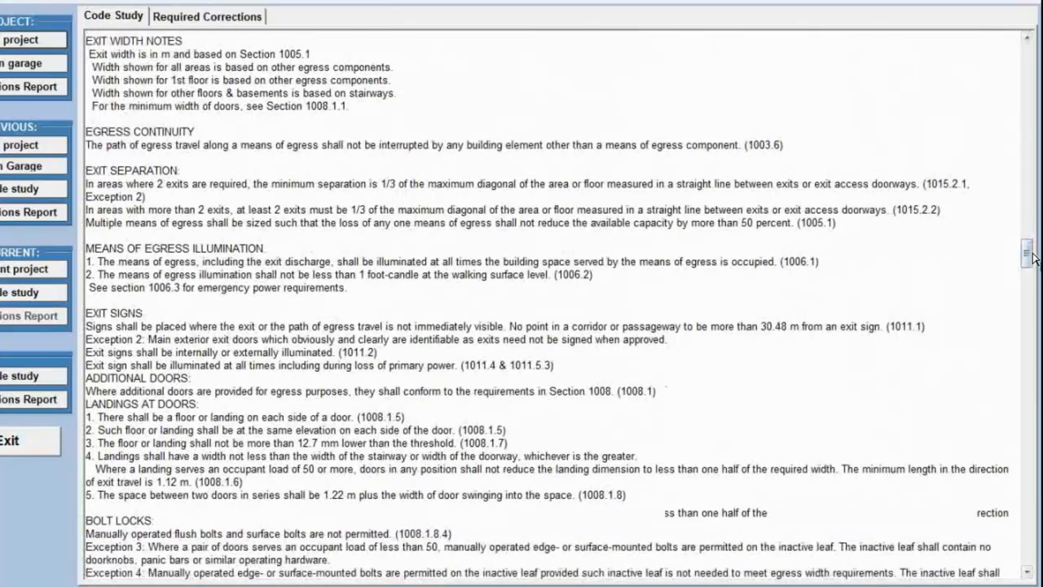
left_click_drag(1032, 254, 1038, 288)
scroll(411, 348, "down", 2)
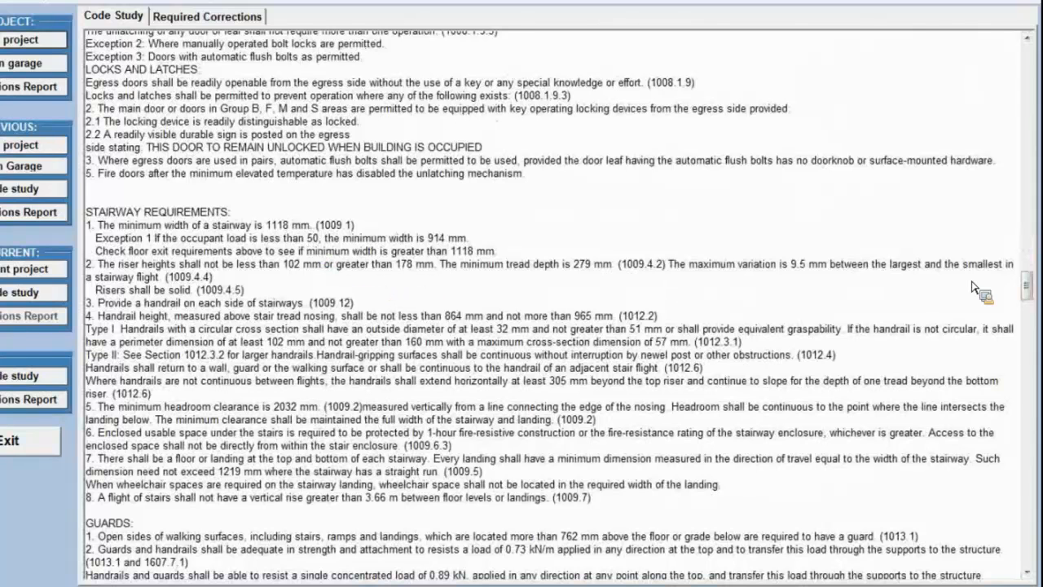
left_click_drag(1028, 285, 1032, 318)
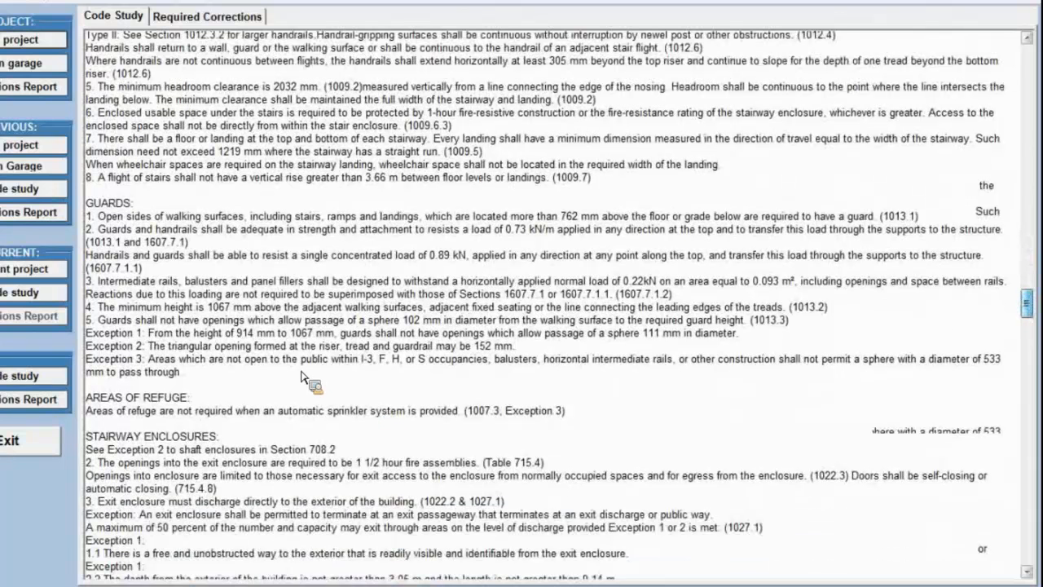
scroll(302, 376, "down", 2)
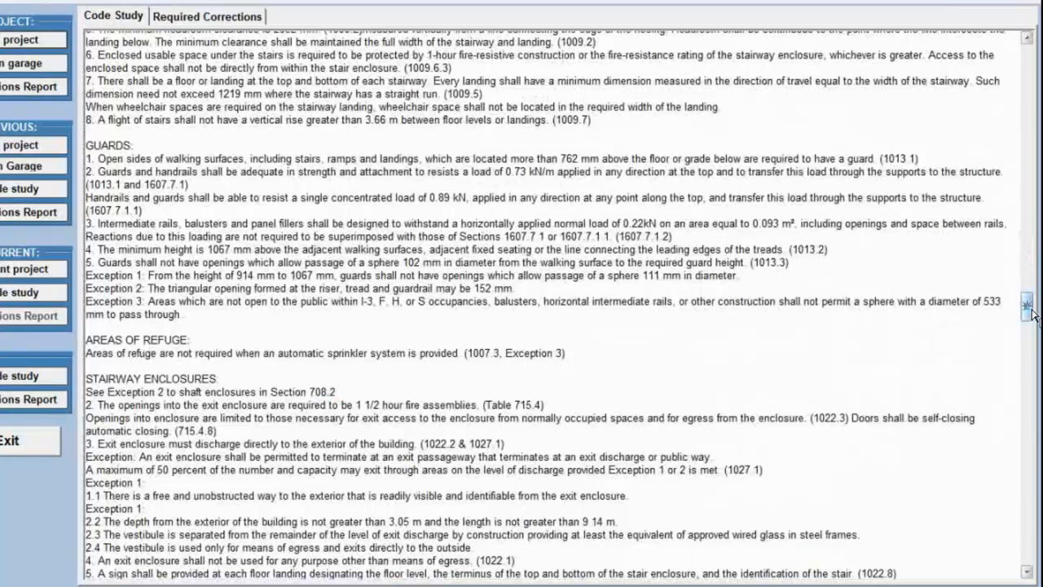
scroll(603, 328, "down", 5)
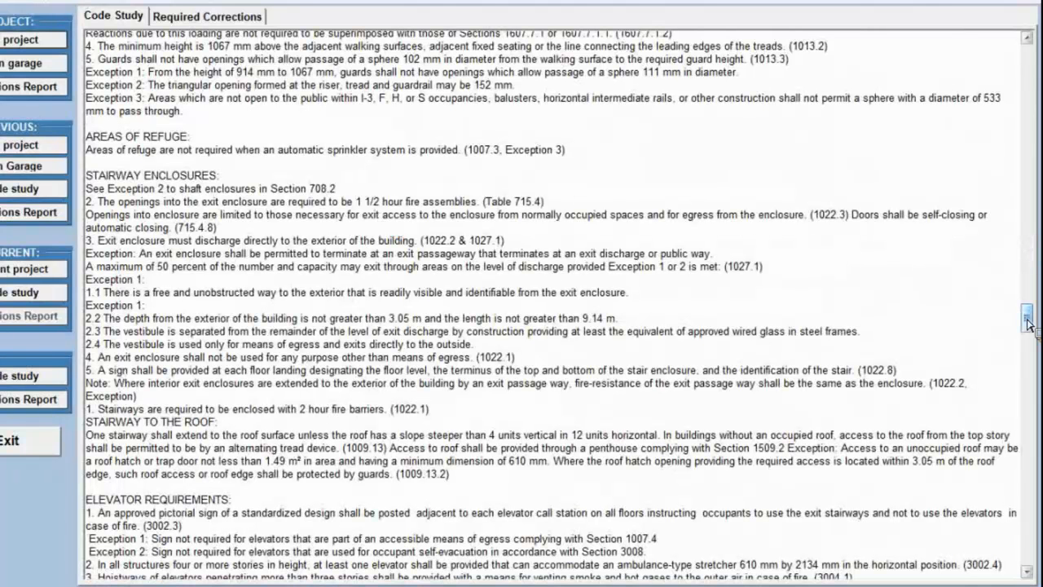
left_click_drag(1026, 321, 1033, 337)
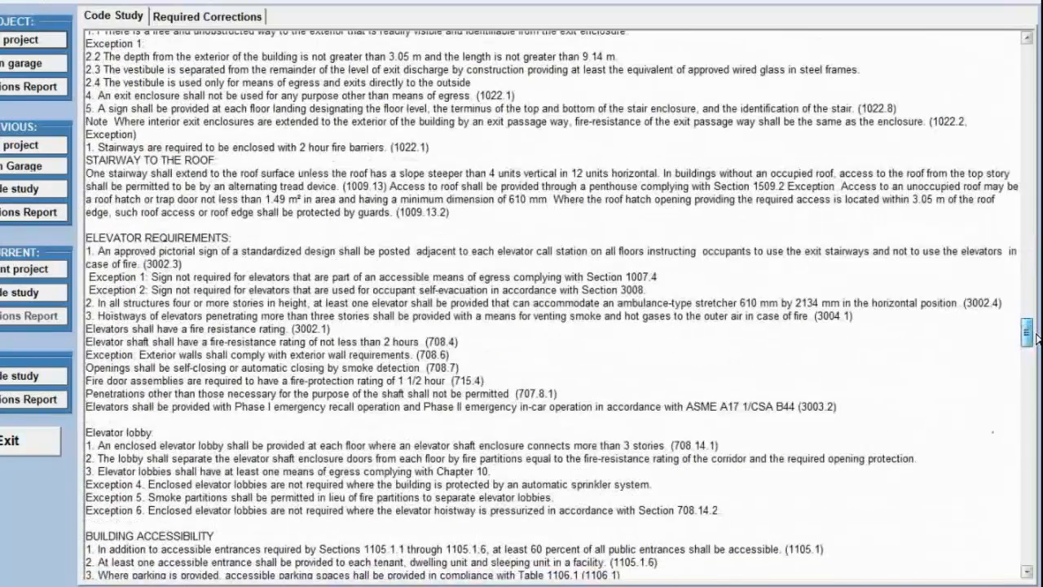
Examine the exterior wall fire-resistance ratings for each side, the parapet rules and the Table 601 fire-resistance requirements.
scroll(1037, 337, "down", 8)
scroll(1036, 337, "down", 8)
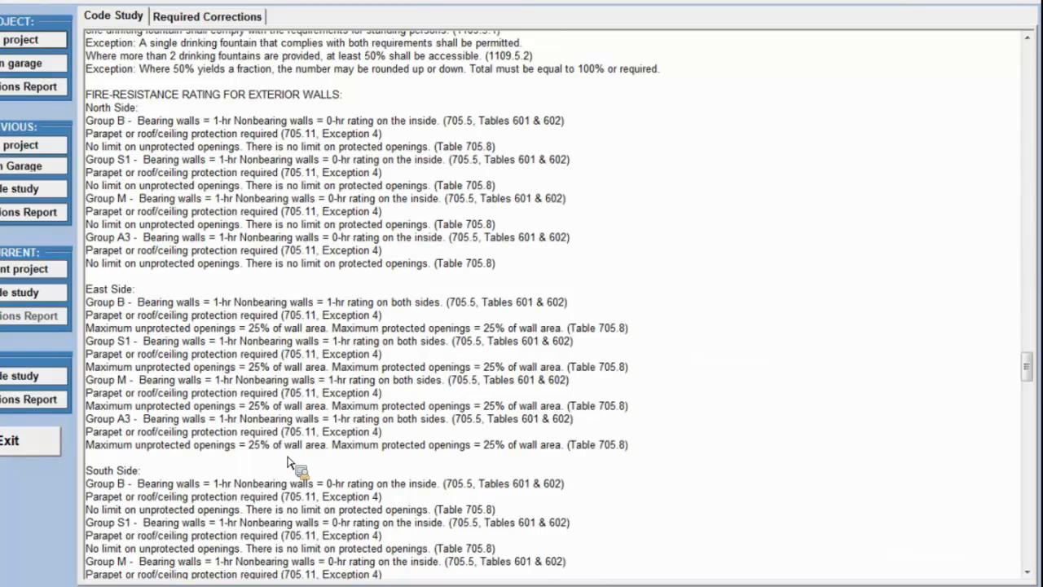
left_click_drag(1036, 368, 1036, 406)
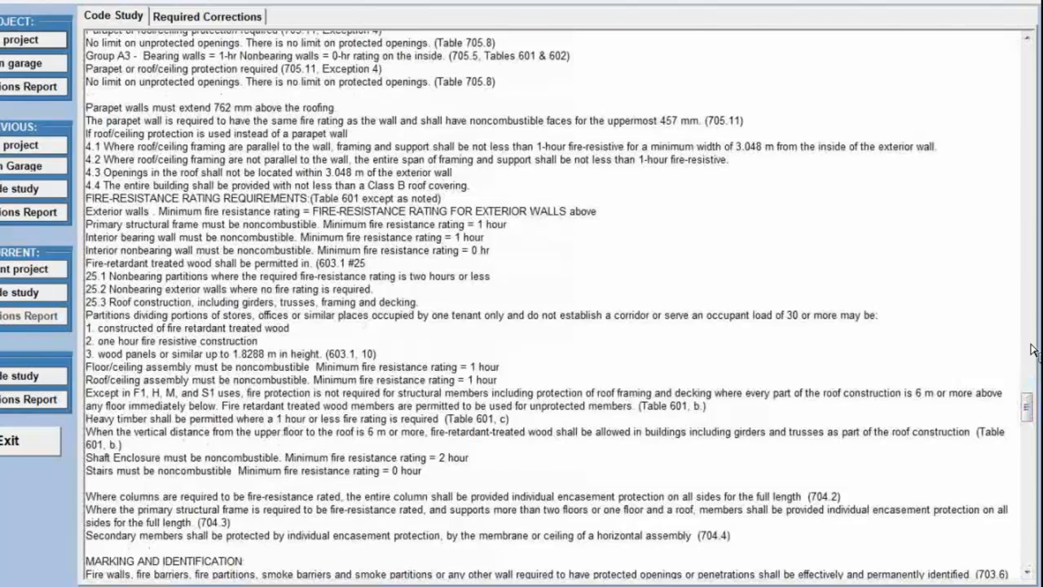
scroll(1031, 412, "up", 2)
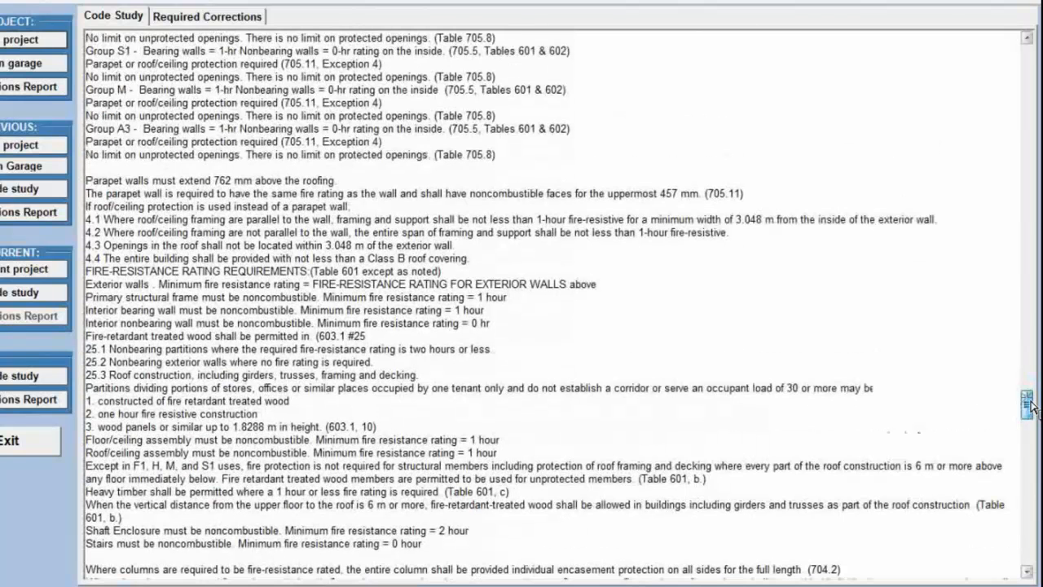
scroll(1032, 407, "up", 1)
scroll(428, 374, "up", 3)
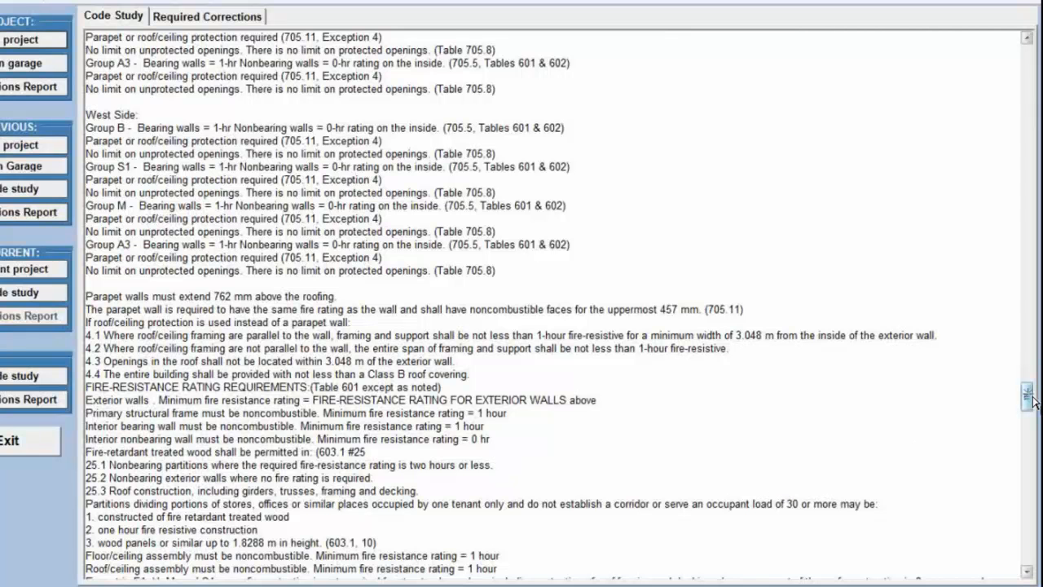
scroll(1028, 397, "down", 4)
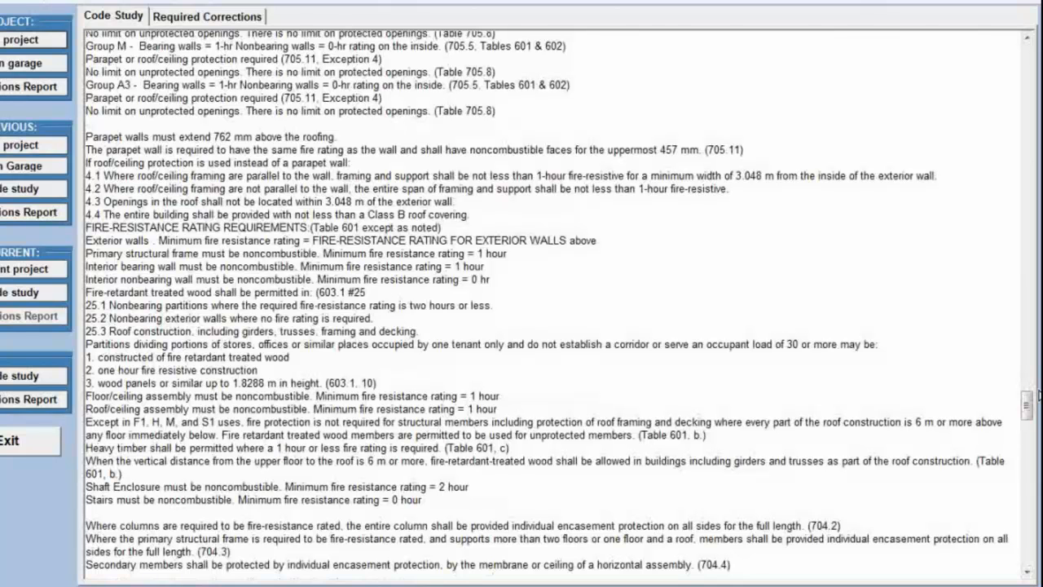
scroll(1031, 410, "down", 2)
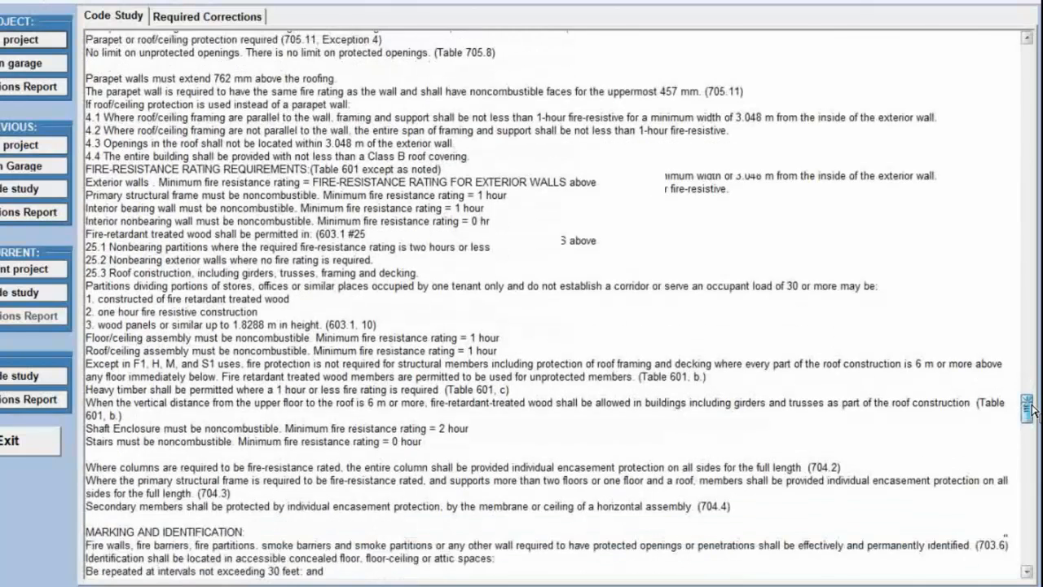
left_click_drag(1032, 410, 1033, 418)
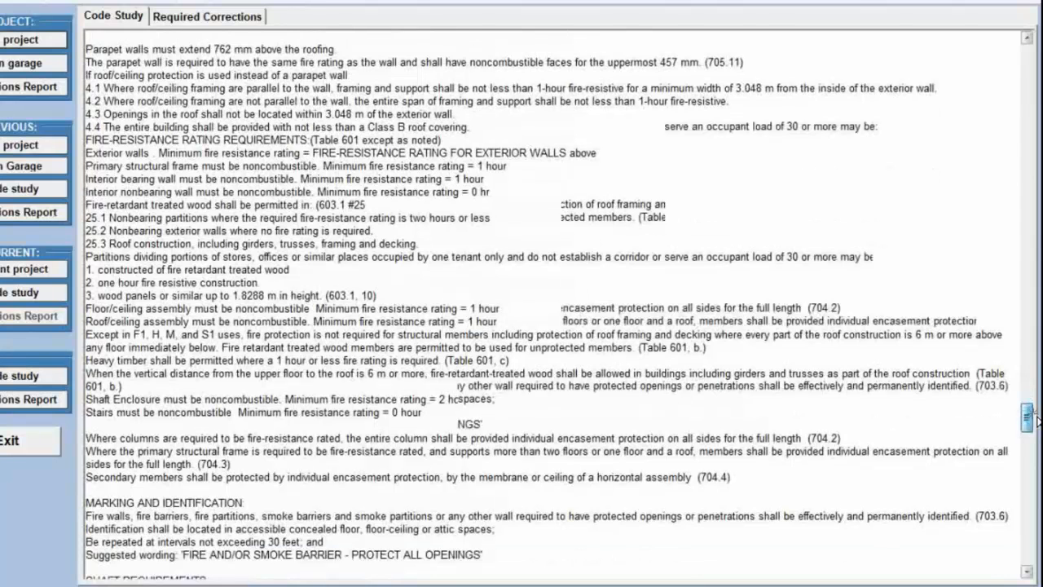
scroll(931, 421, "down", 4)
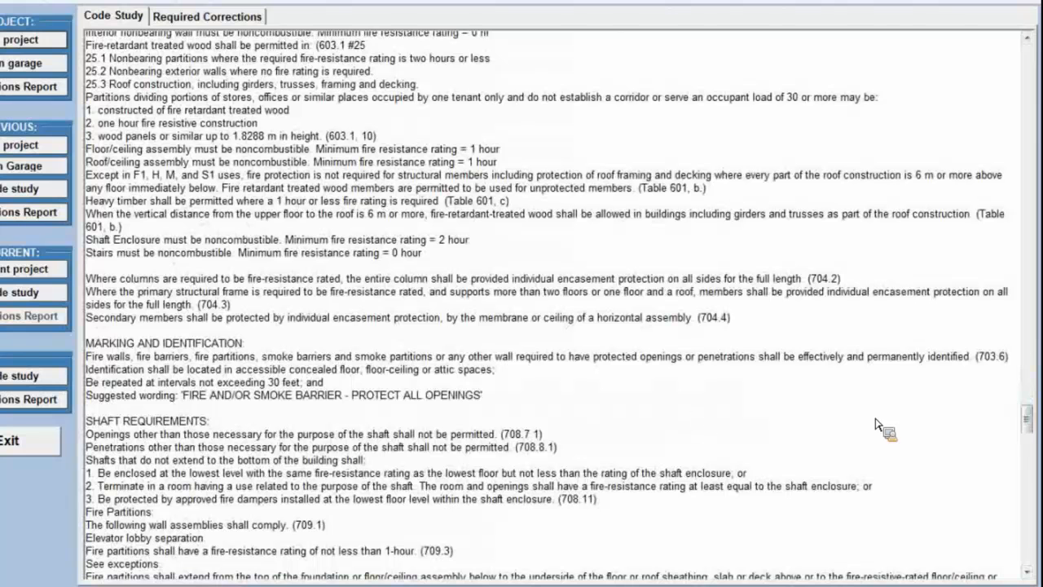
Review the remaining sections from shafts, penetrations and occupancy separation through fire protection, accessible facilities, glazing and penthouse requirements.
left_click_drag(1033, 421, 1037, 440)
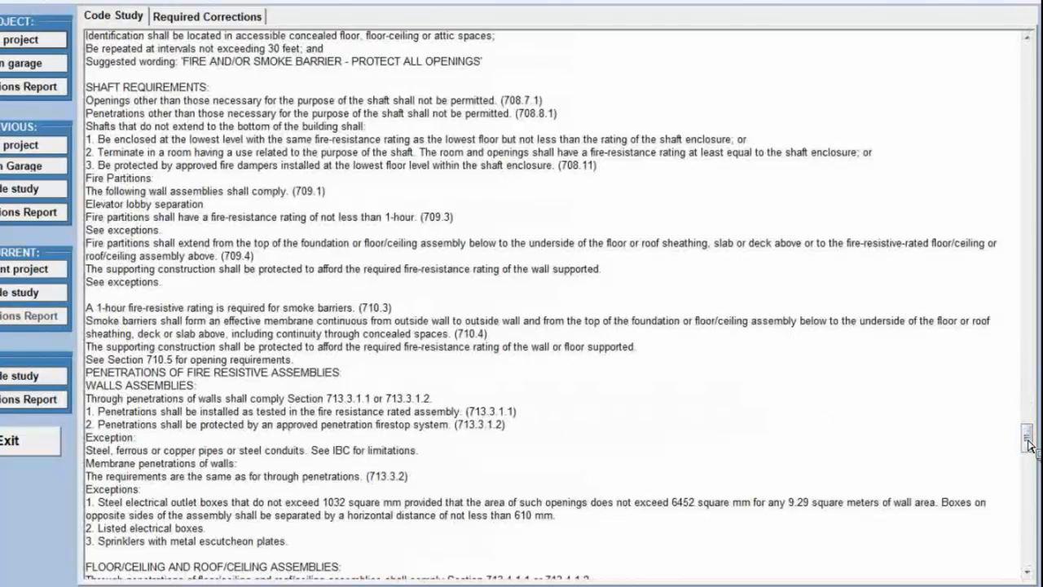
left_click_drag(1028, 438, 1036, 469)
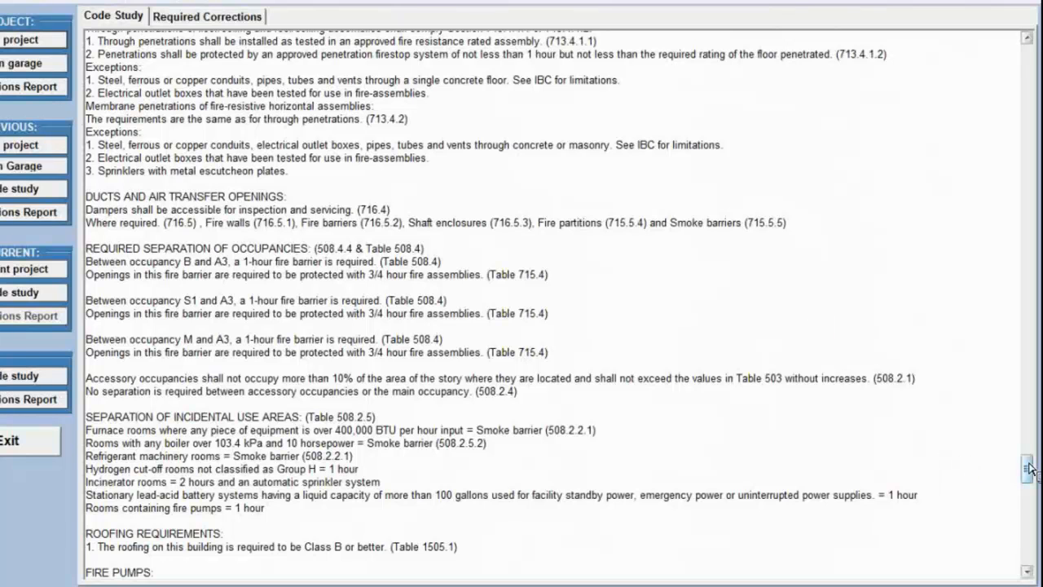
left_click_drag(1028, 468, 1031, 470)
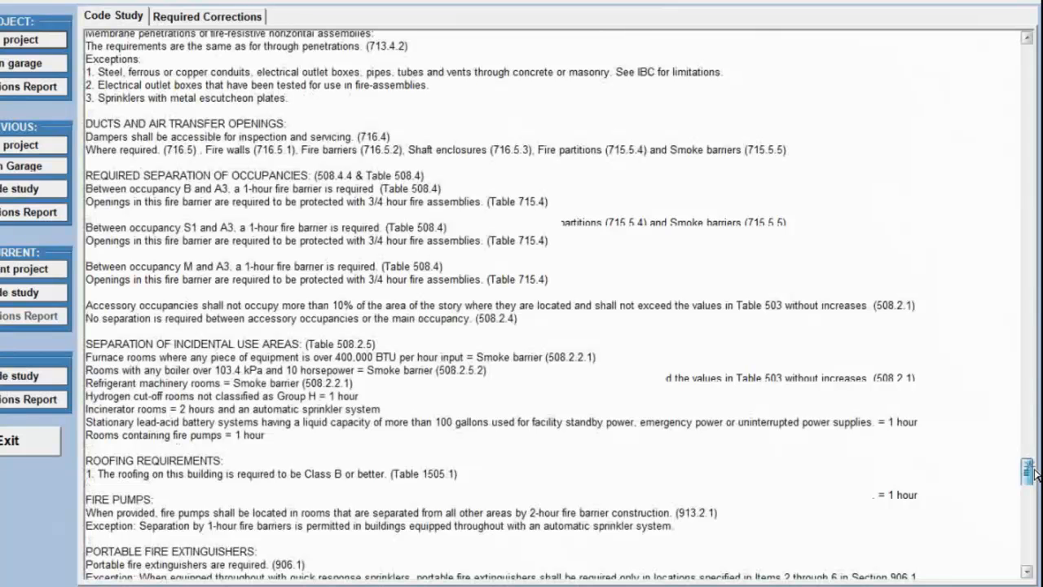
scroll(543, 433, "down", 3)
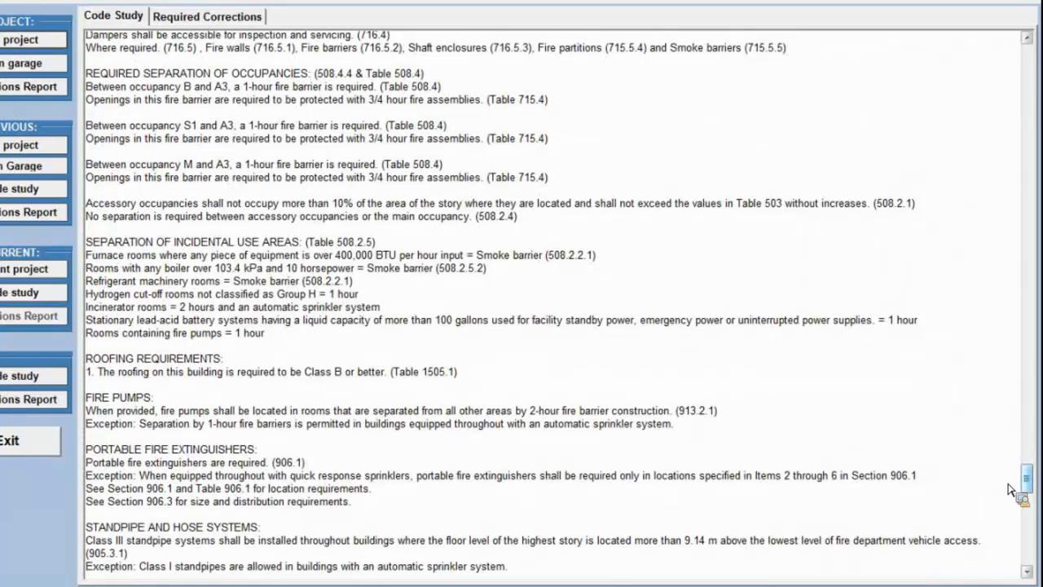
left_click_drag(1026, 479, 1029, 486)
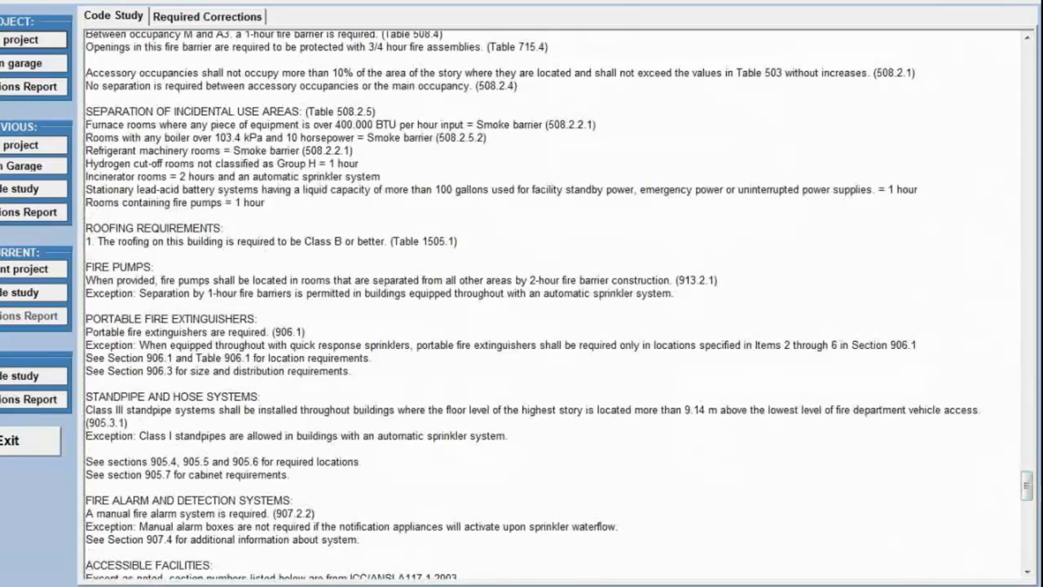
left_click_drag(1029, 487, 1030, 499)
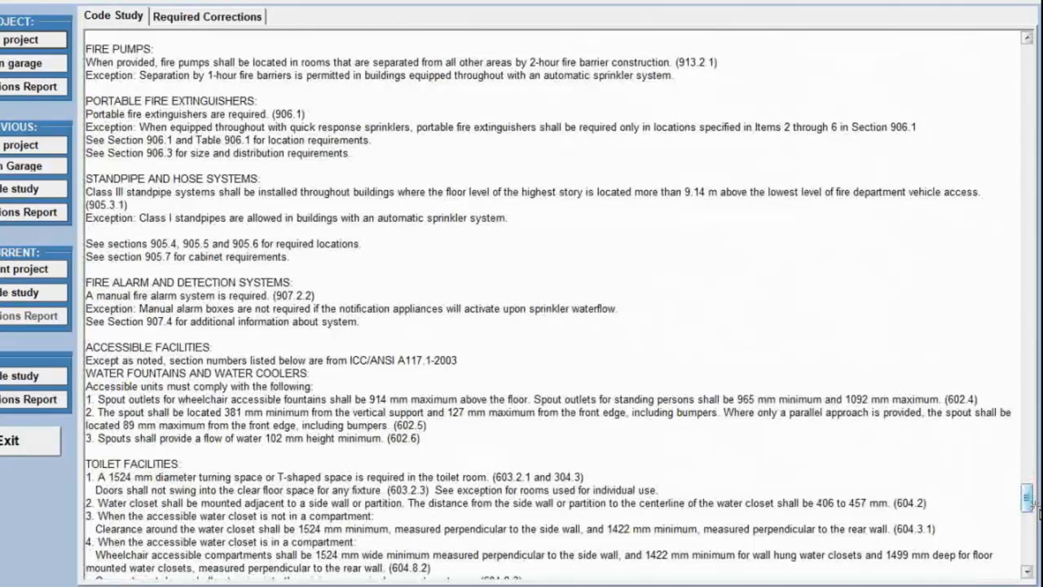
scroll(1039, 510, "down", 12)
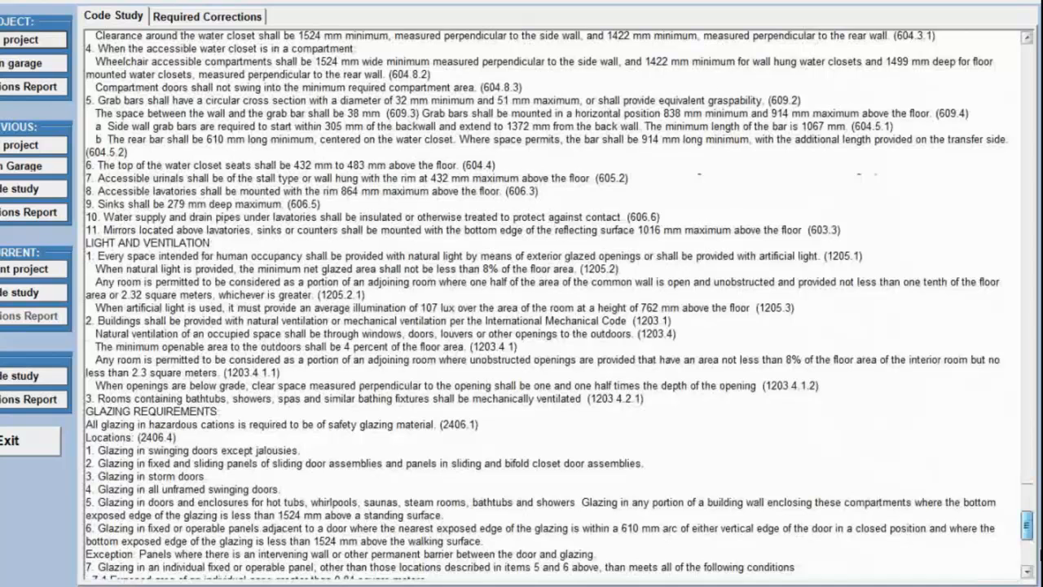
scroll(469, 481, "down", 11)
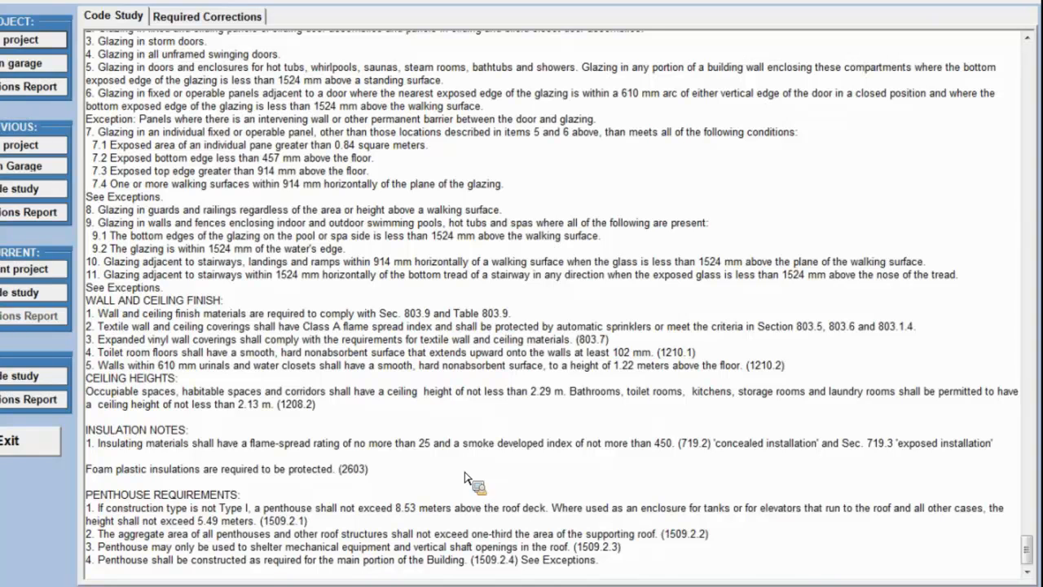
Start a new correction report for the current project and look through its list of review questions.
left_click(101, 3)
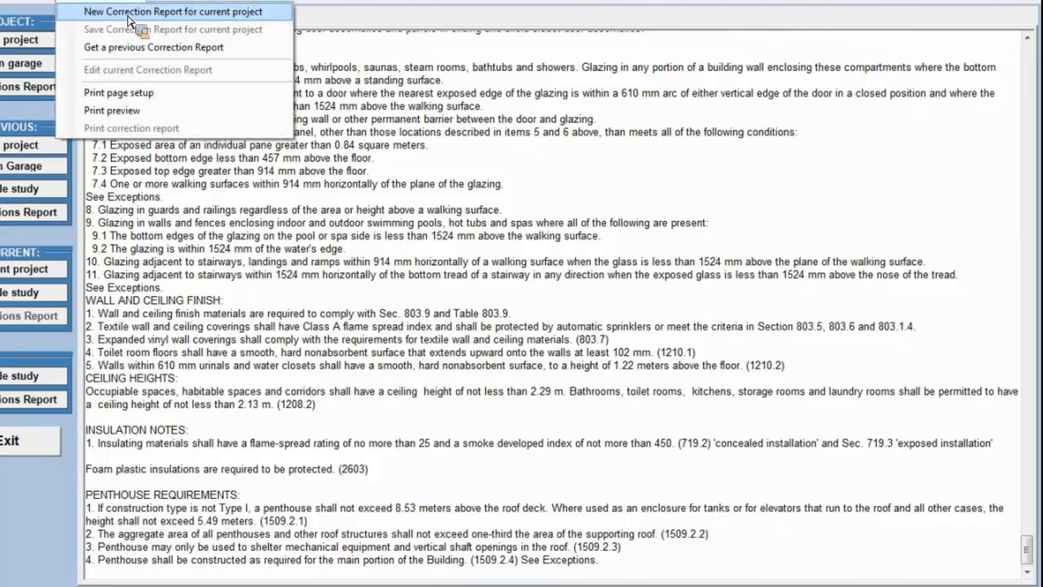
left_click(125, 13)
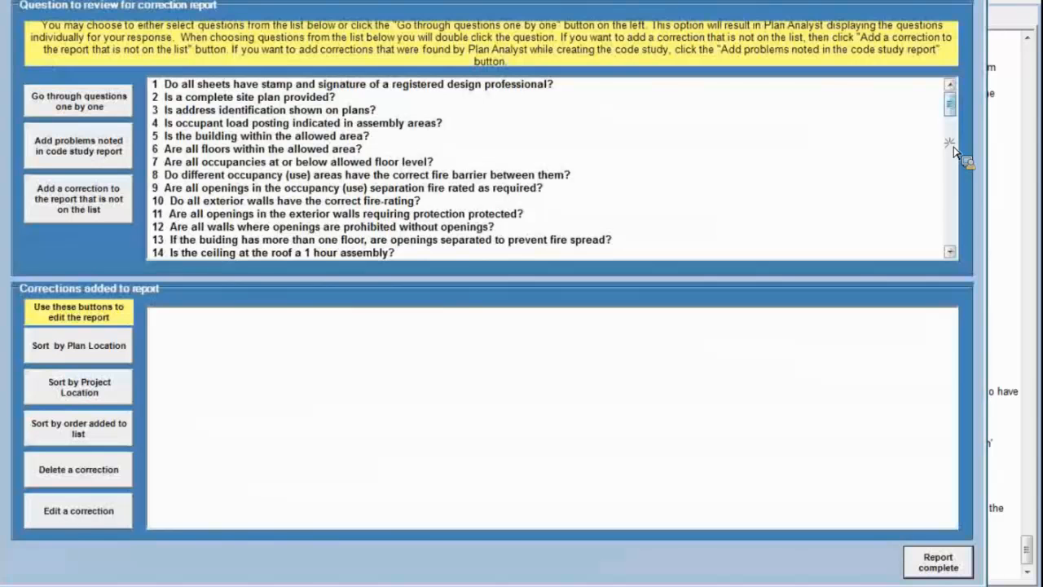
scroll(954, 151, "down", 8)
scroll(953, 167, "up", 8)
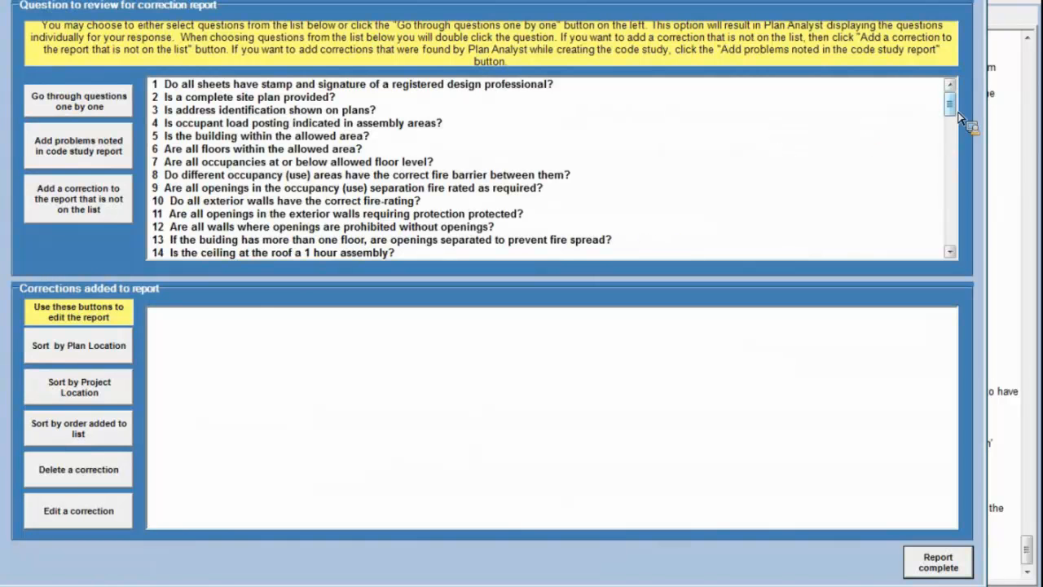
scroll(958, 115, "down", 3)
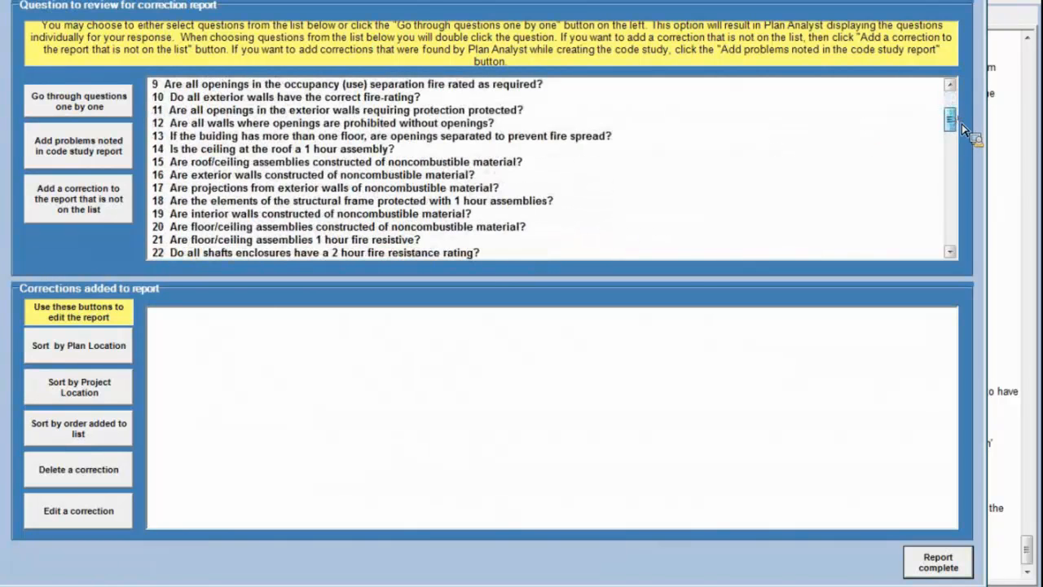
scroll(961, 124, "down", 1)
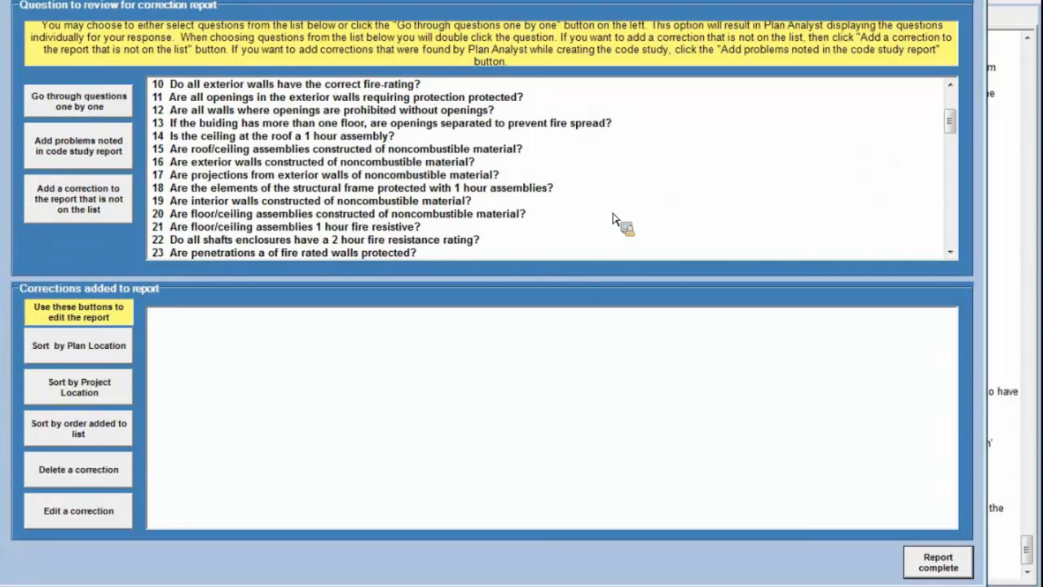
left_click(954, 104)
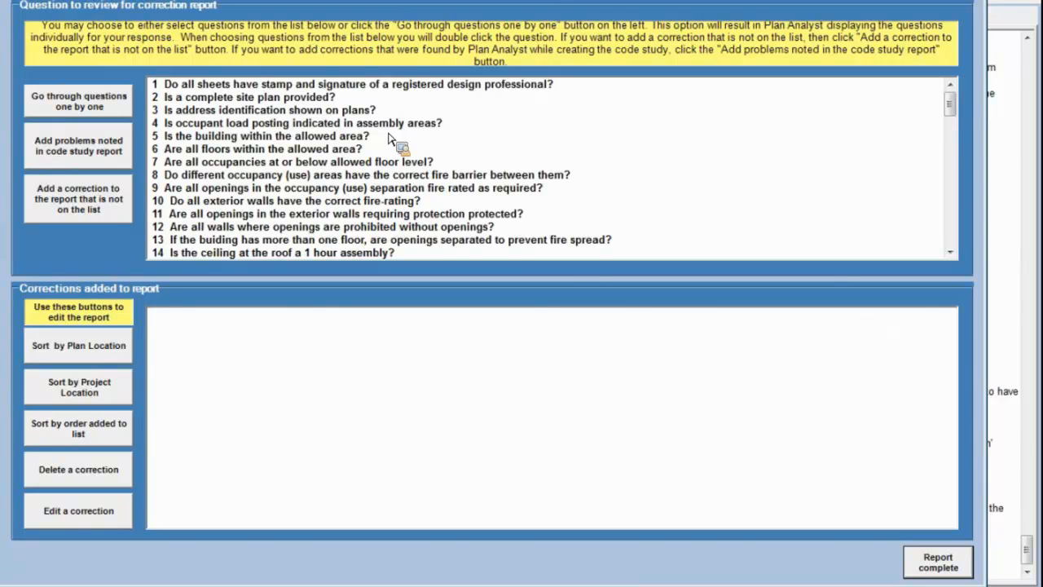
Add the address identification correction to the end of the report with plan location SD-1 and project location North Side.
left_click(315, 112)
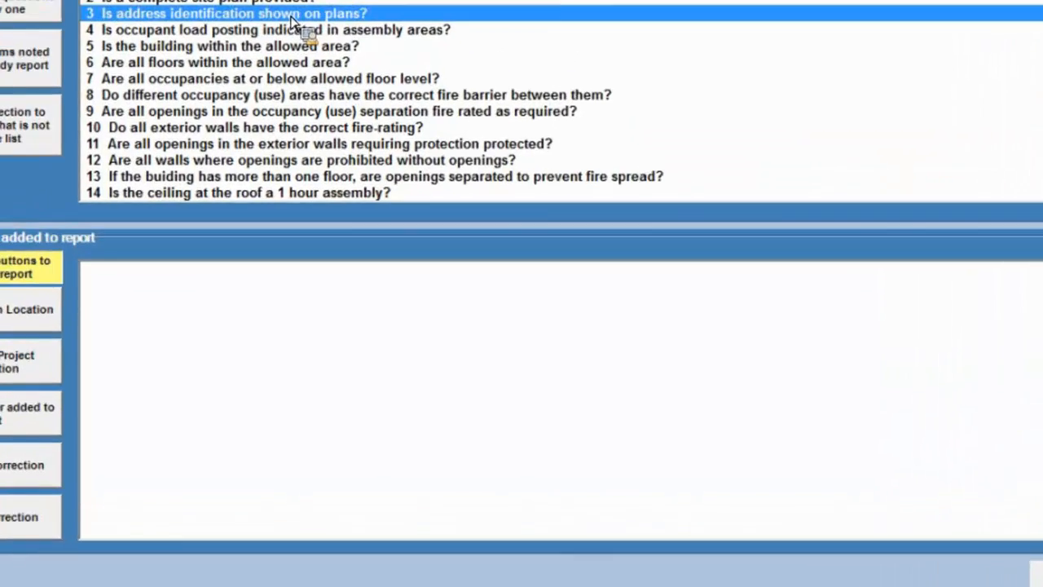
double_click(292, 16)
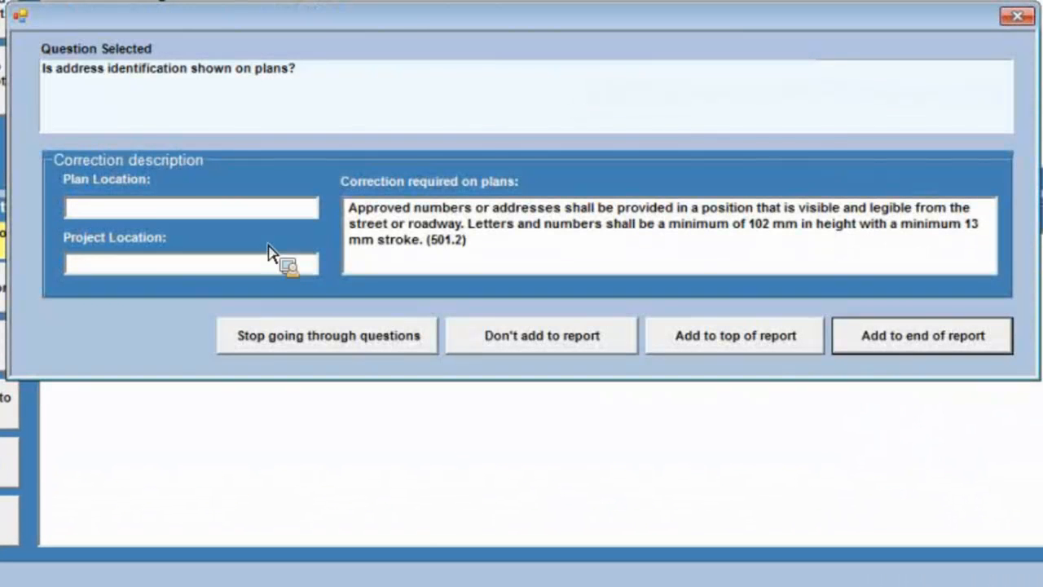
left_click(154, 216)
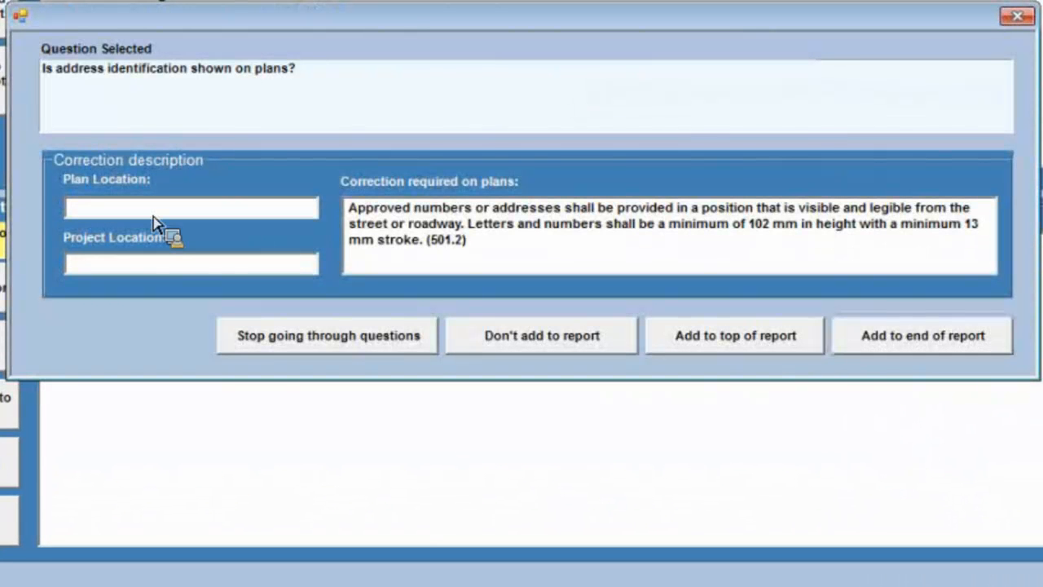
type("SD-1")
left_click(169, 263)
type("No")
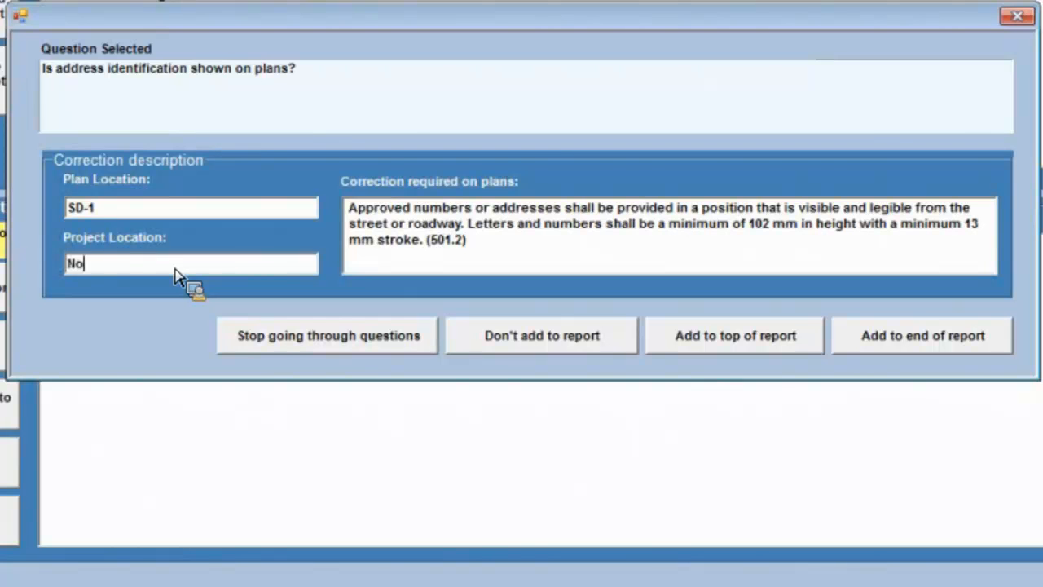
type("rth Side")
left_click(982, 347)
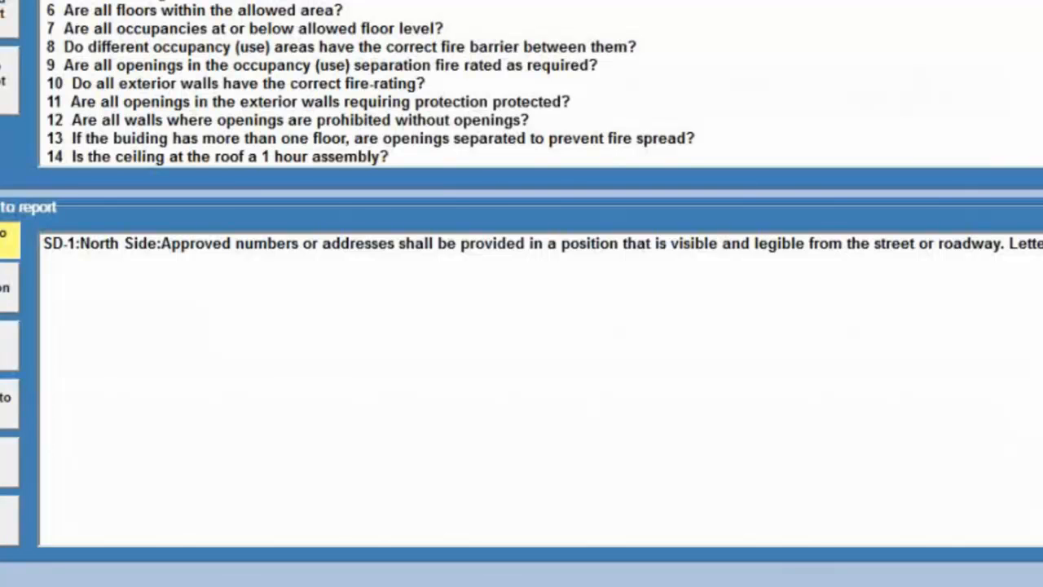
Go through the questions one by one, skip address identification, and locate the occupant load posting correction at A-3, Conference Room.
left_click(2, 50)
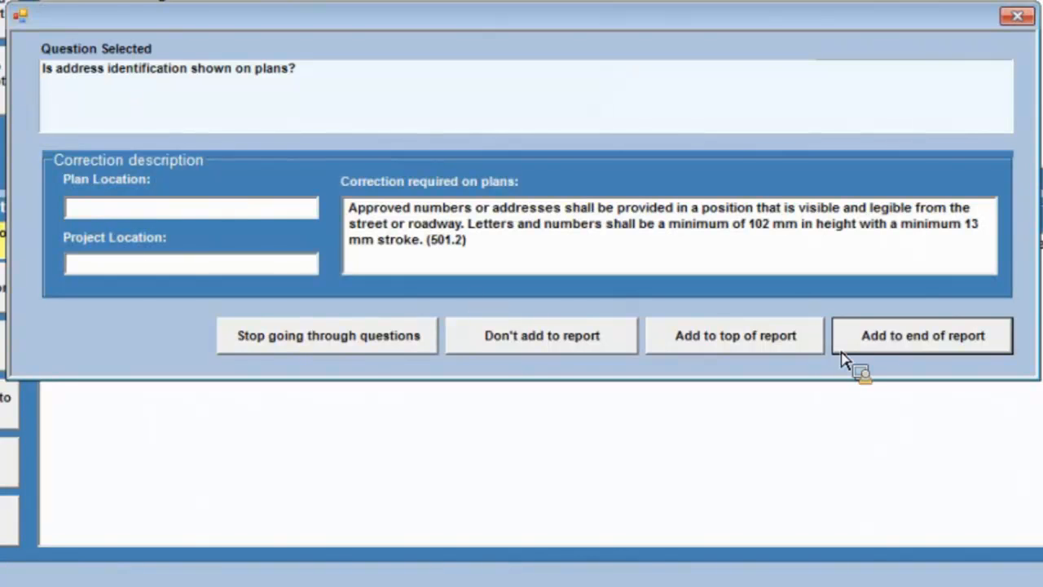
left_click(542, 341)
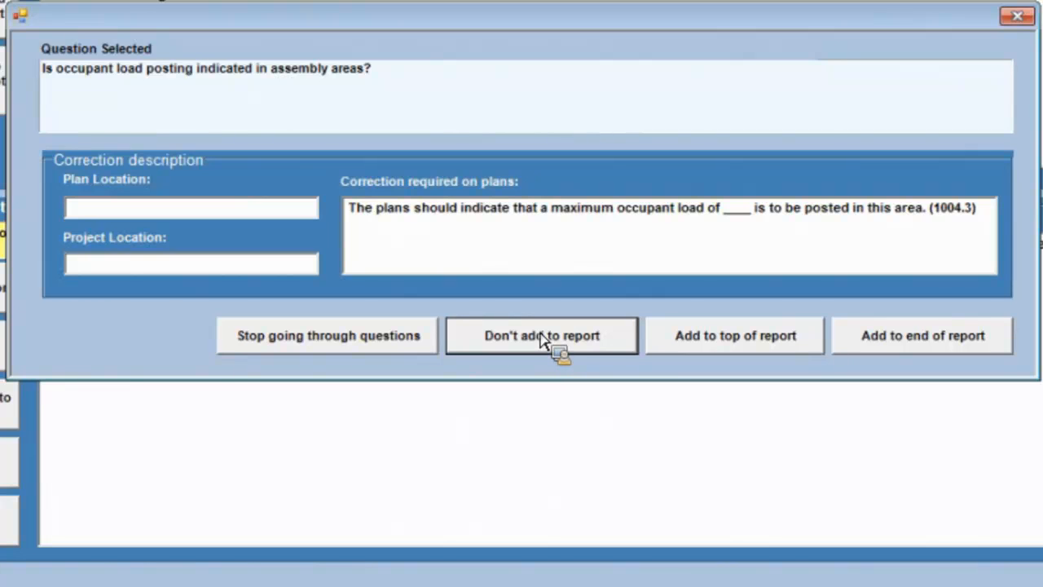
left_click(162, 211)
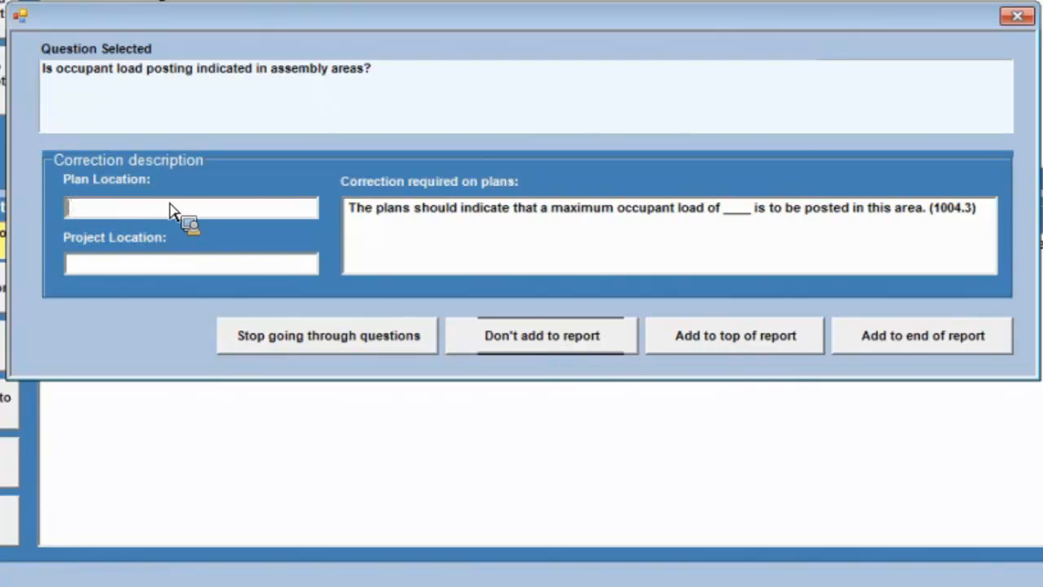
type("A-3")
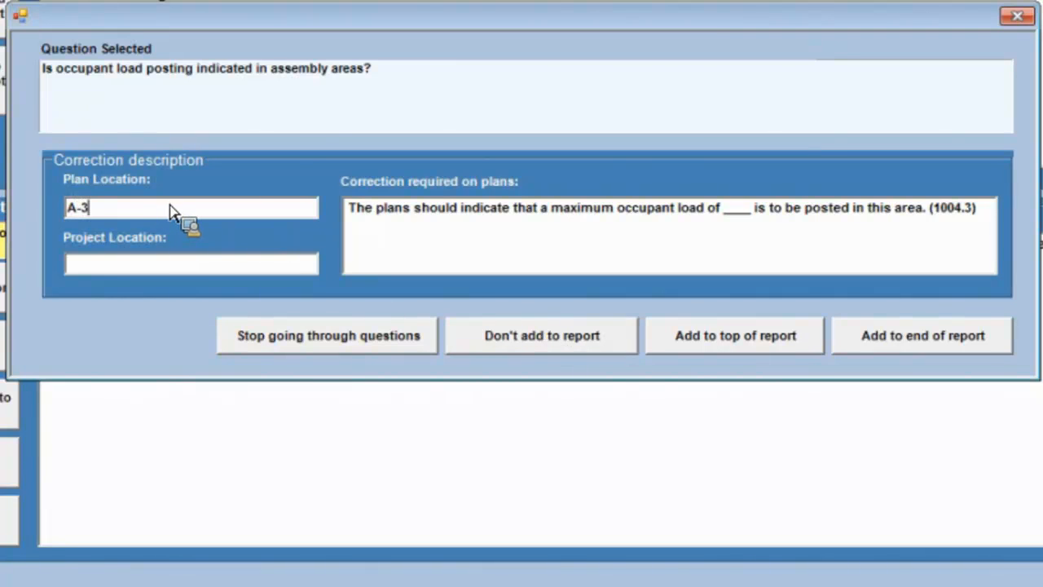
left_click(119, 270)
type("Conference Room")
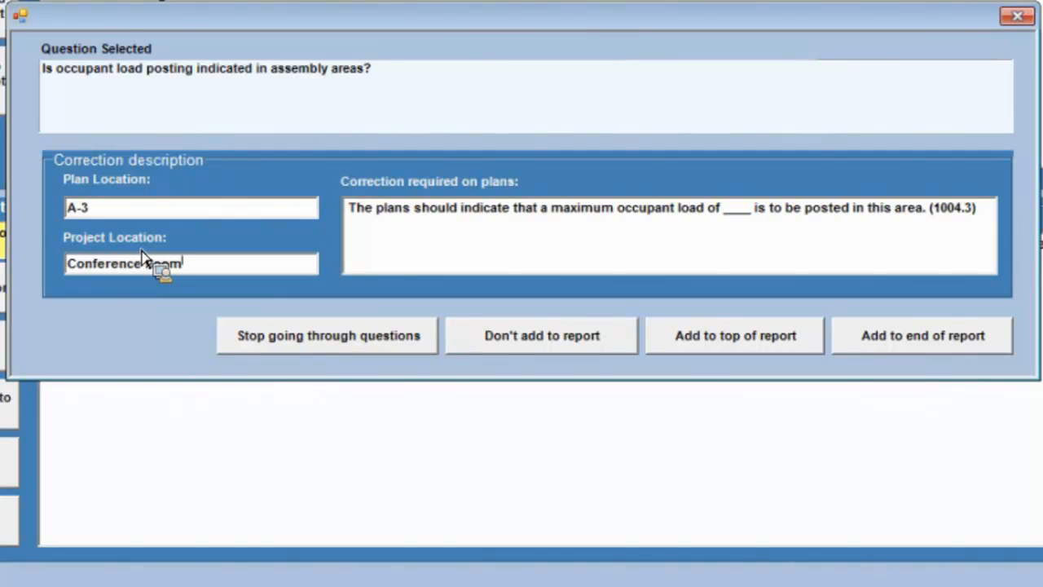
Replace the blank in the occupant load correction with 73 and add it to the end of the report.
left_click(724, 213)
type("73")
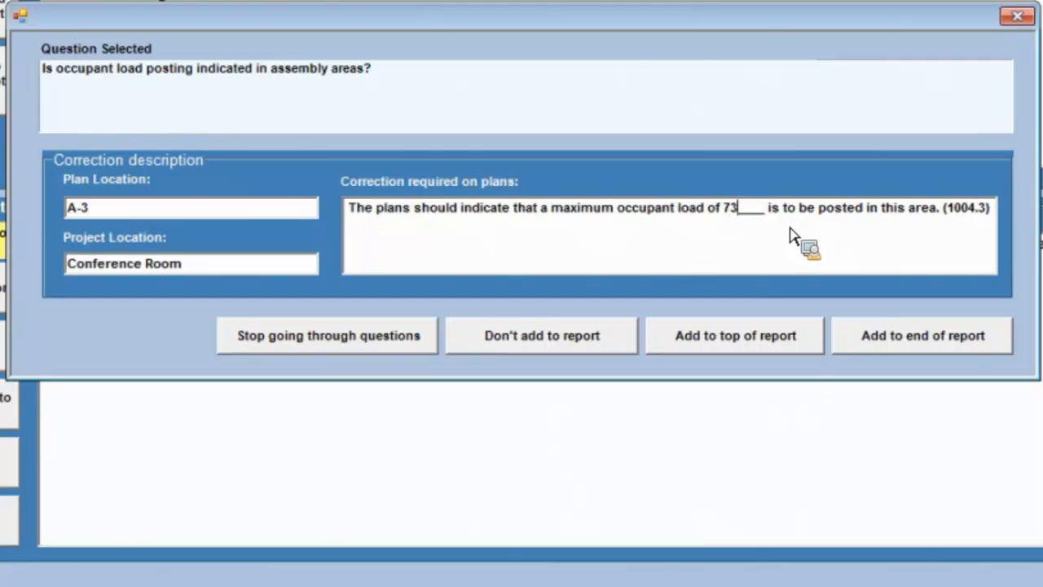
key("Delete")
key("Delete")
key("Delete")
key("Delete")
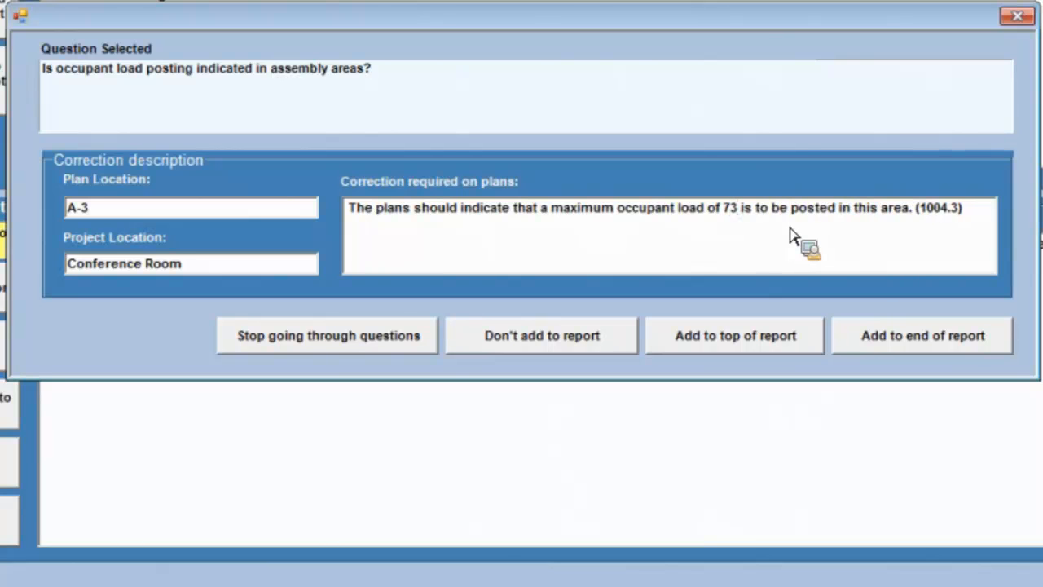
left_click(950, 336)
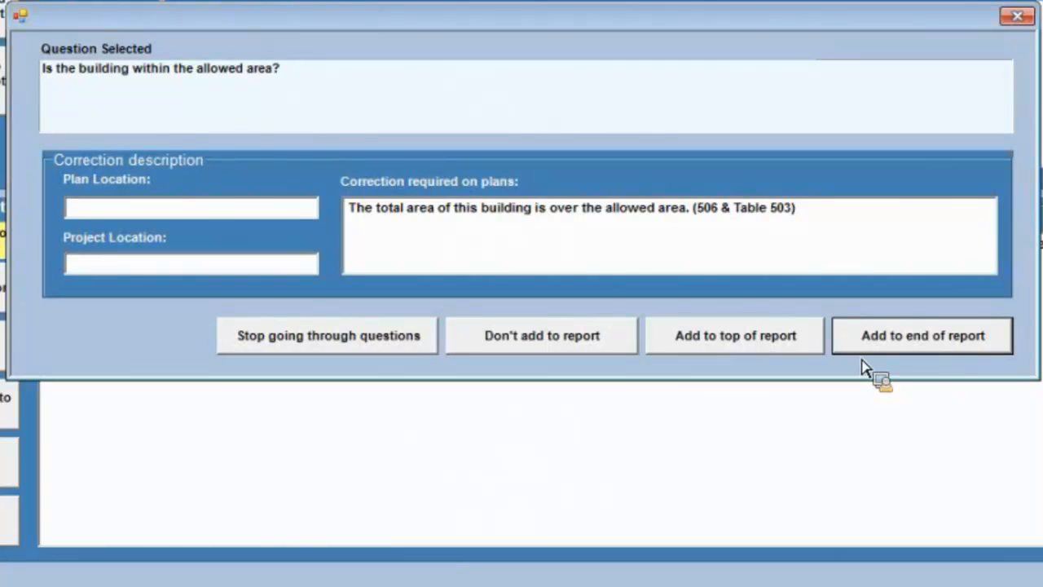
Skip the allowed area and floor level questions, and set the occupancy fire barrier correction to a 1 hour assembly.
left_click(594, 342)
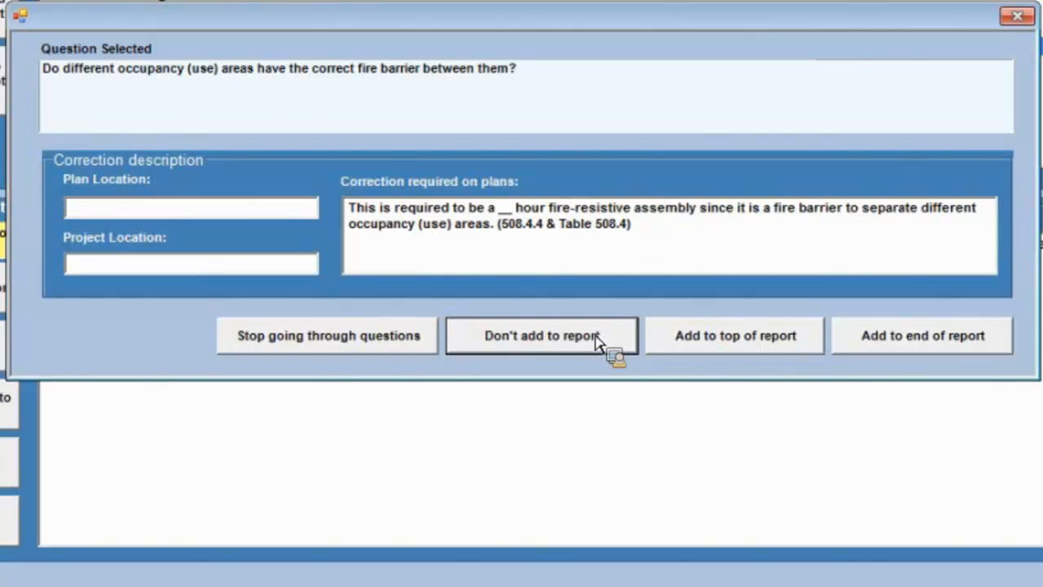
left_click(167, 215)
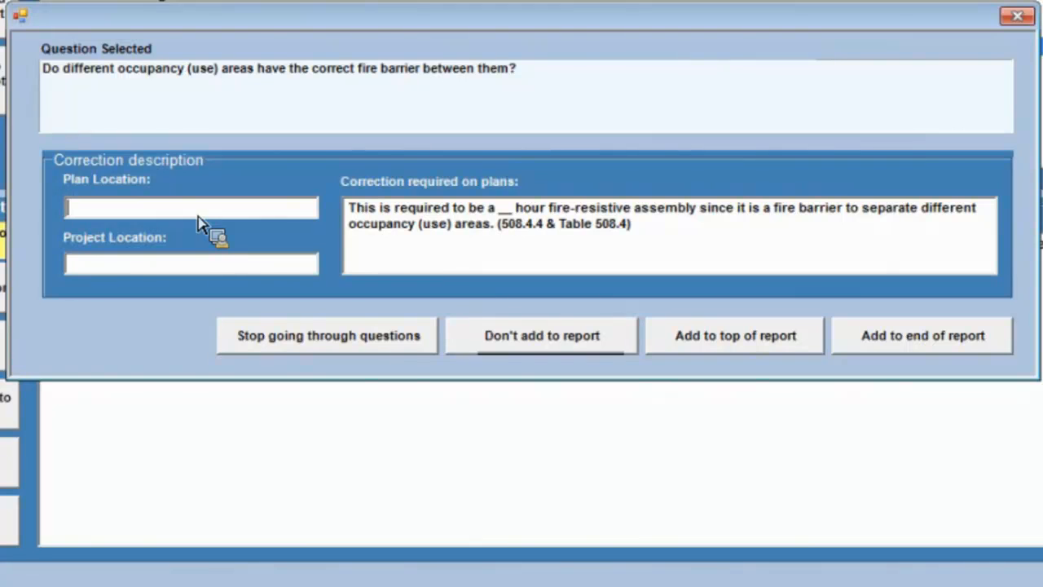
left_click(515, 215)
key("BackSpace")
key("BackSpace")
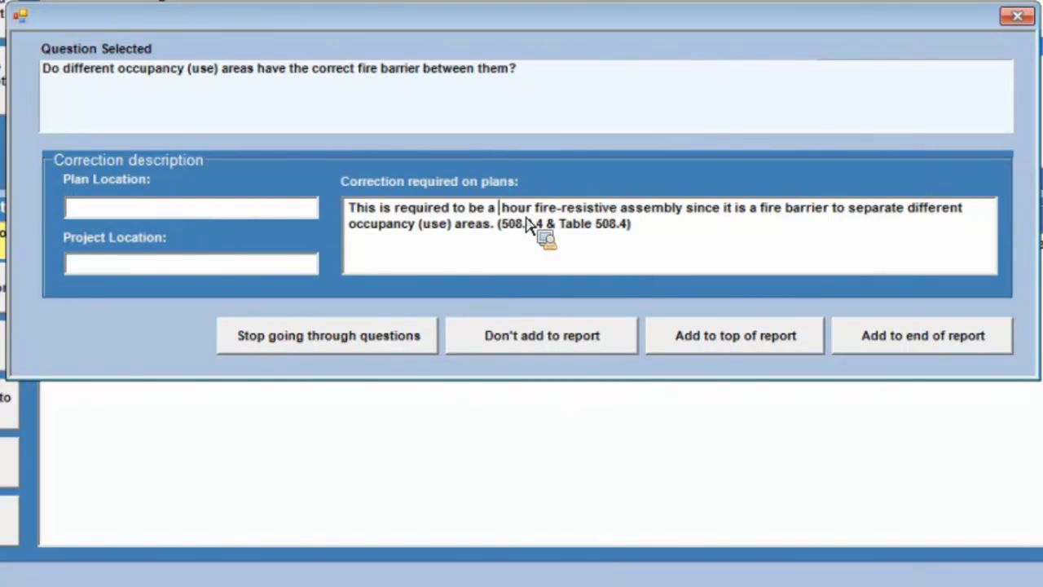
type("1")
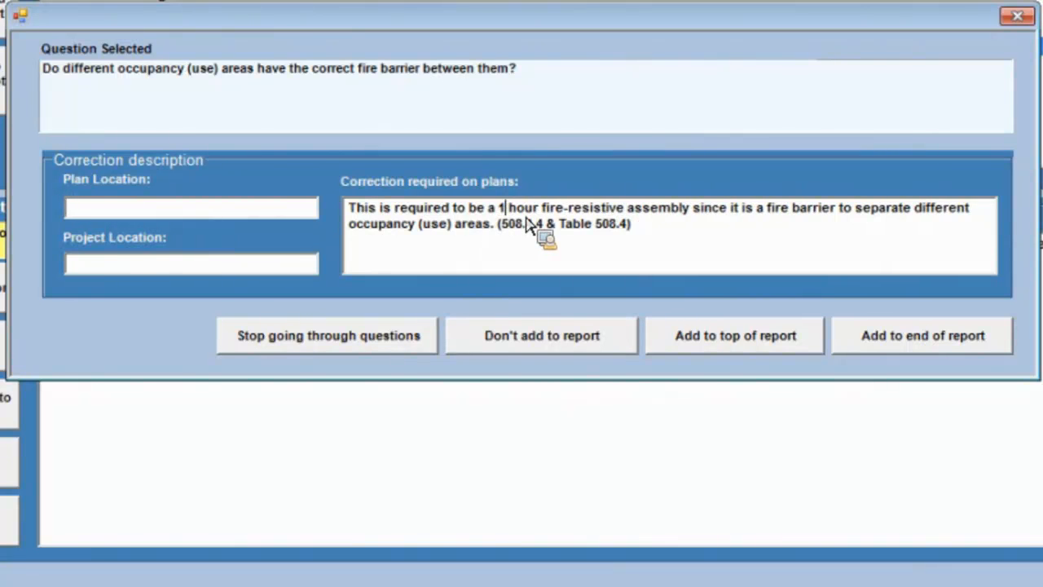
Locate the fire barrier correction at A-6, Wall at Conference room, and add it to the end of the report.
left_click(135, 212)
type("A-6")
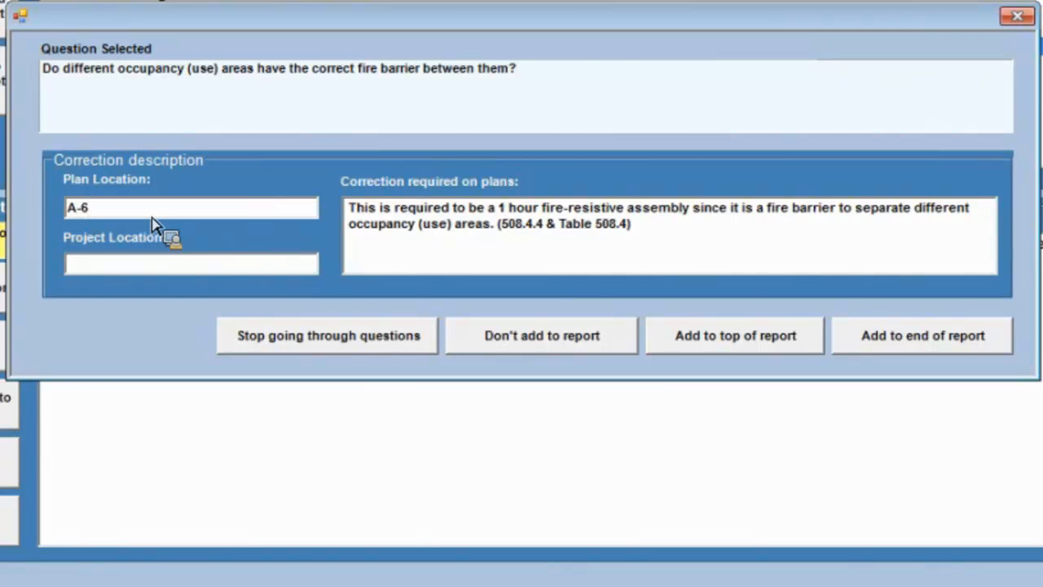
left_click(148, 268)
type("Wall at Conf")
key("BackSpace")
type("ference ")
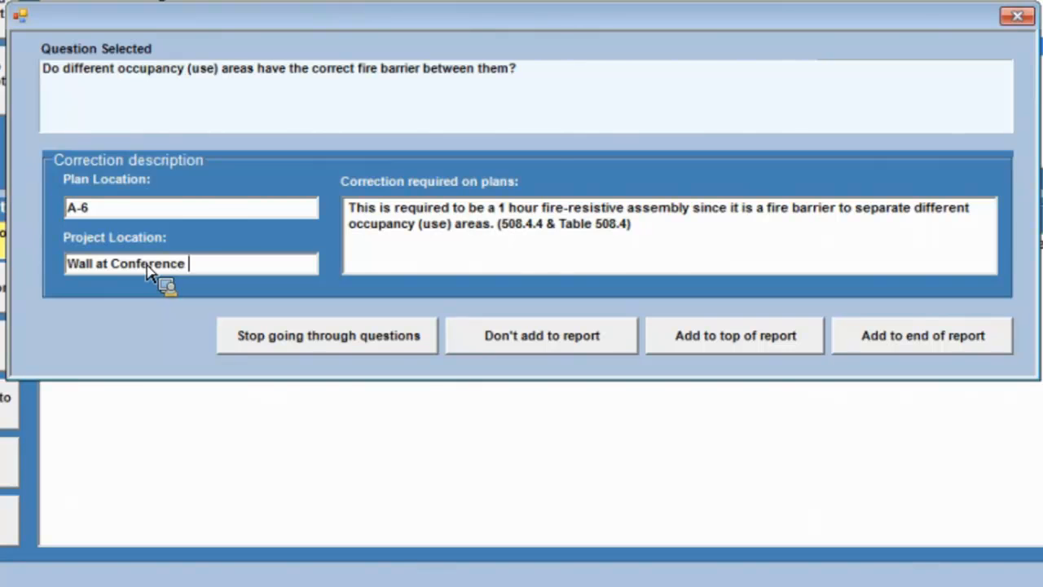
type("room")
left_click(948, 342)
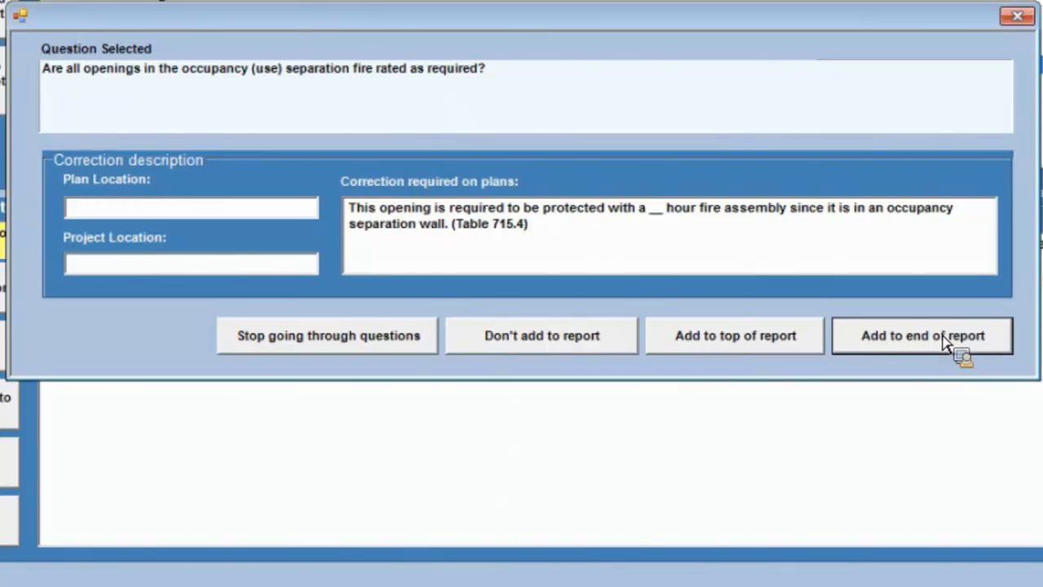
Stop going through the questions and add the problems noted in the code study to the correction report.
left_click(356, 343)
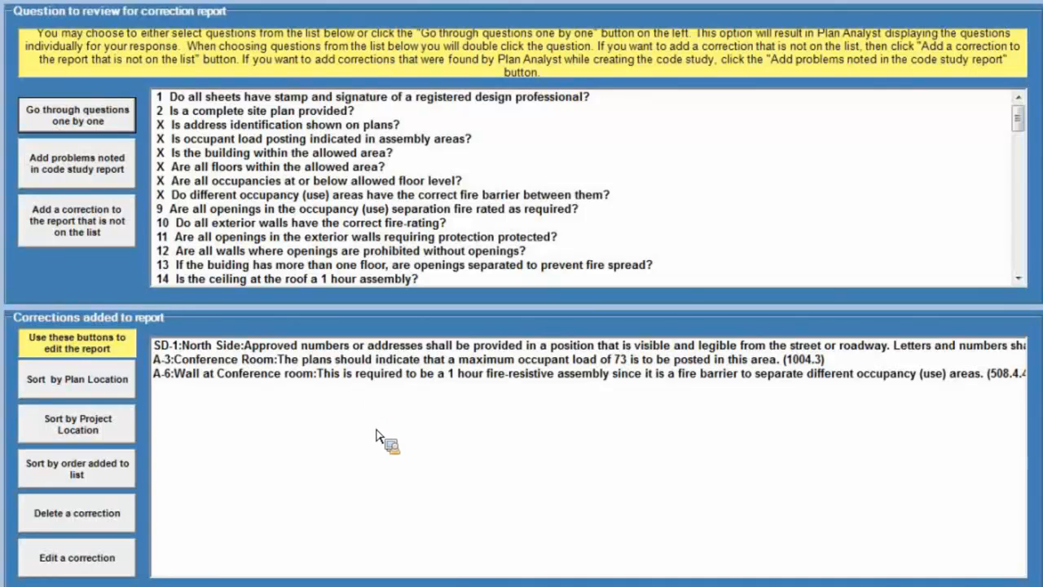
left_click(79, 170)
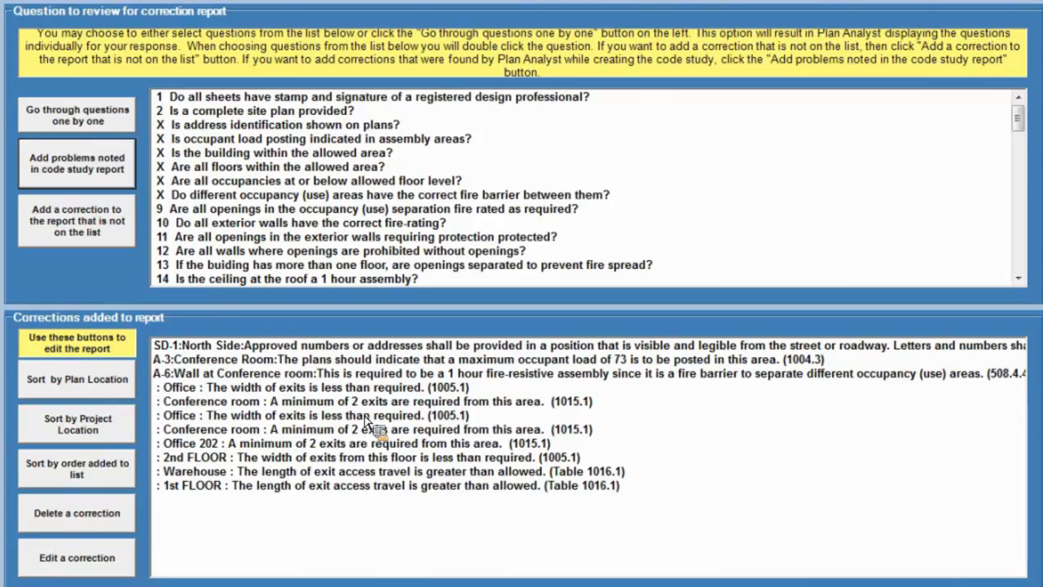
Add an unlisted correction at A-4, West Wall, reading "We need to do this." to the end of the report.
left_click(79, 232)
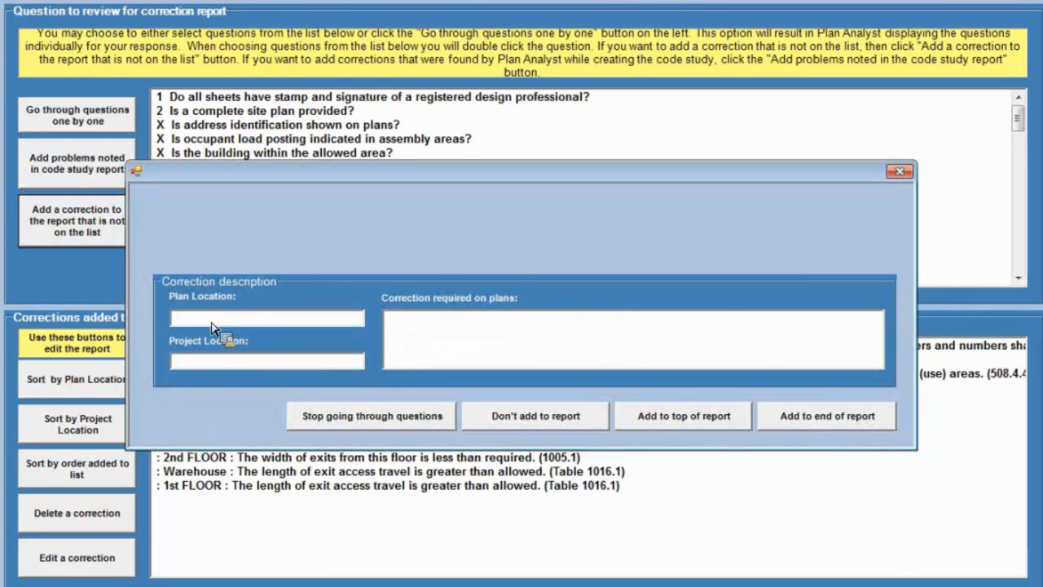
type("A-4")
left_click(214, 365)
type("West")
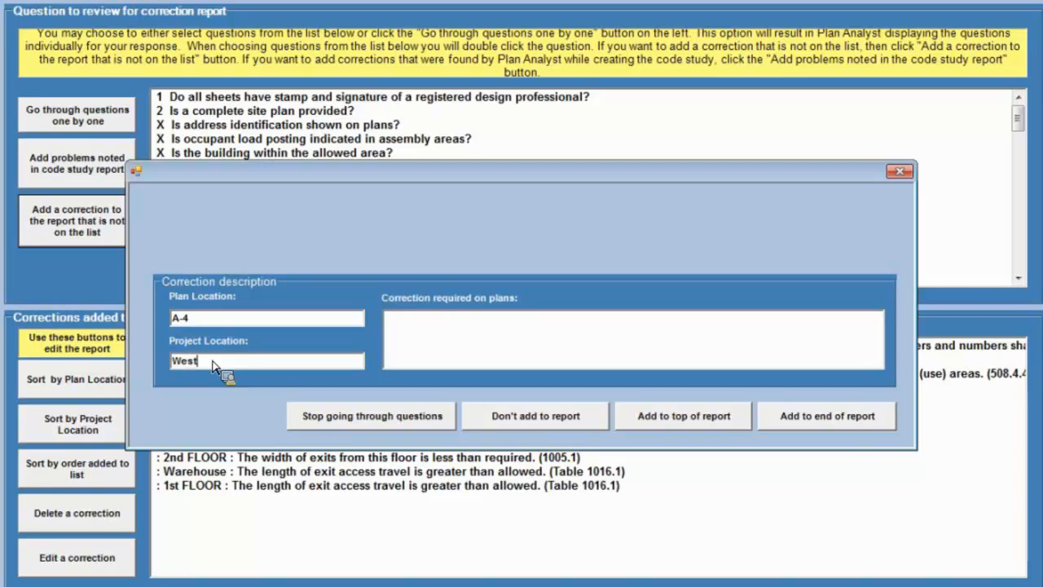
type(" Wall")
left_click(423, 324)
type("We need to do this")
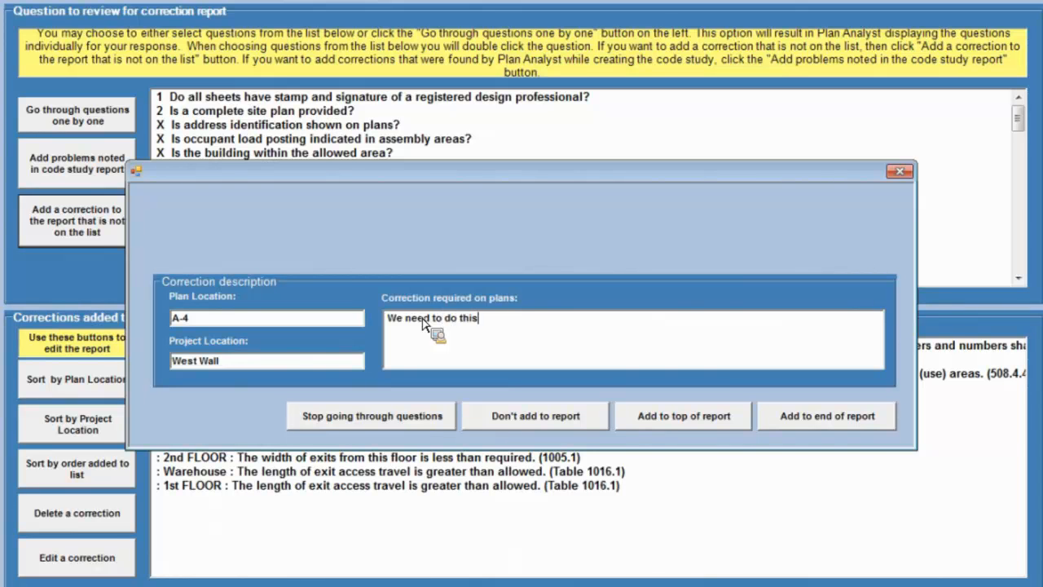
type(".")
left_click(828, 416)
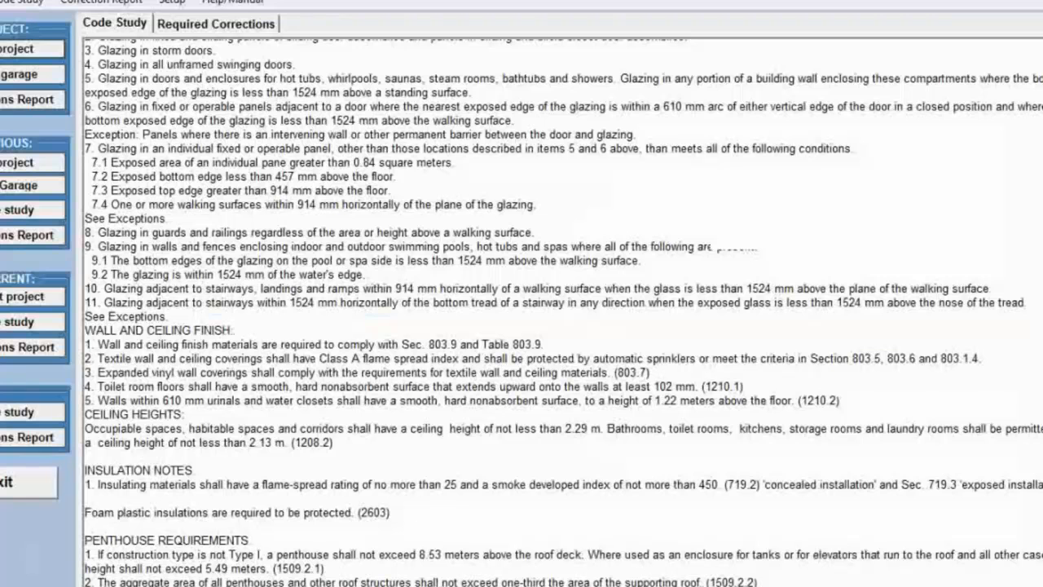
View the required corrections report and examine the SI (metric) correction question for Basements - Nonresidential in the question editor.
left_click(225, 27)
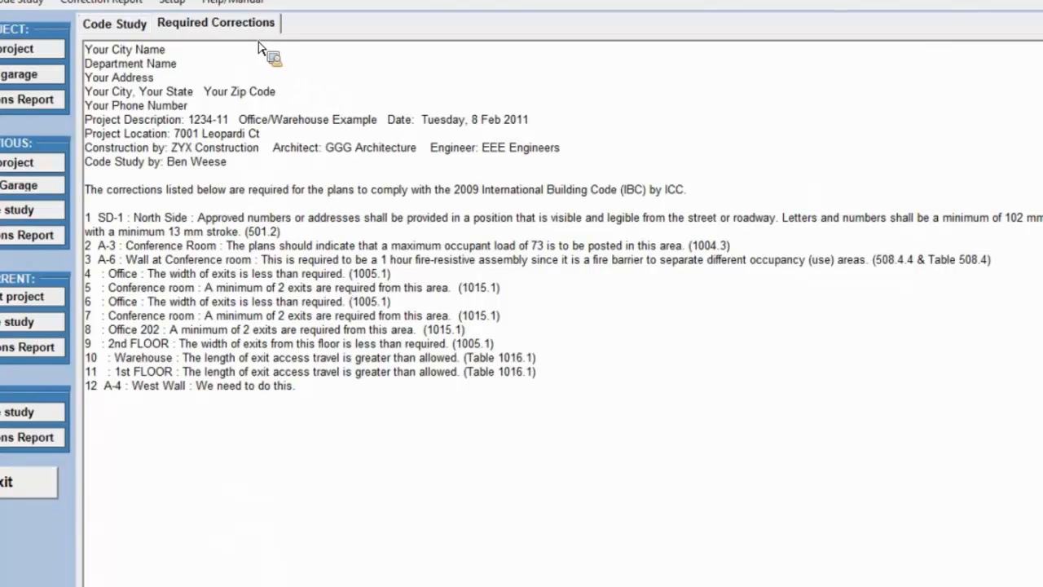
left_click(184, 4)
mouse_move(285, 144)
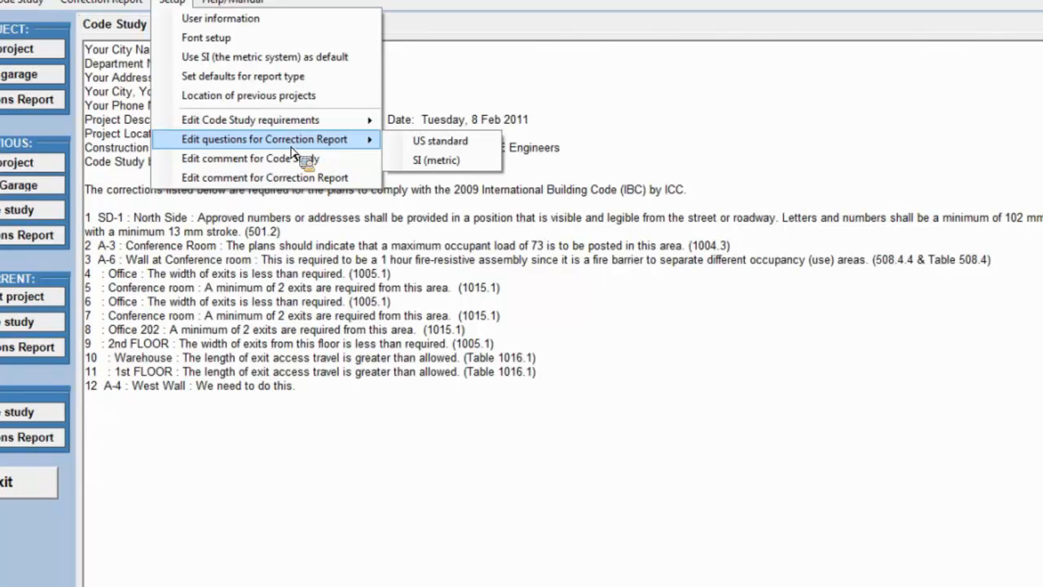
left_click(467, 160)
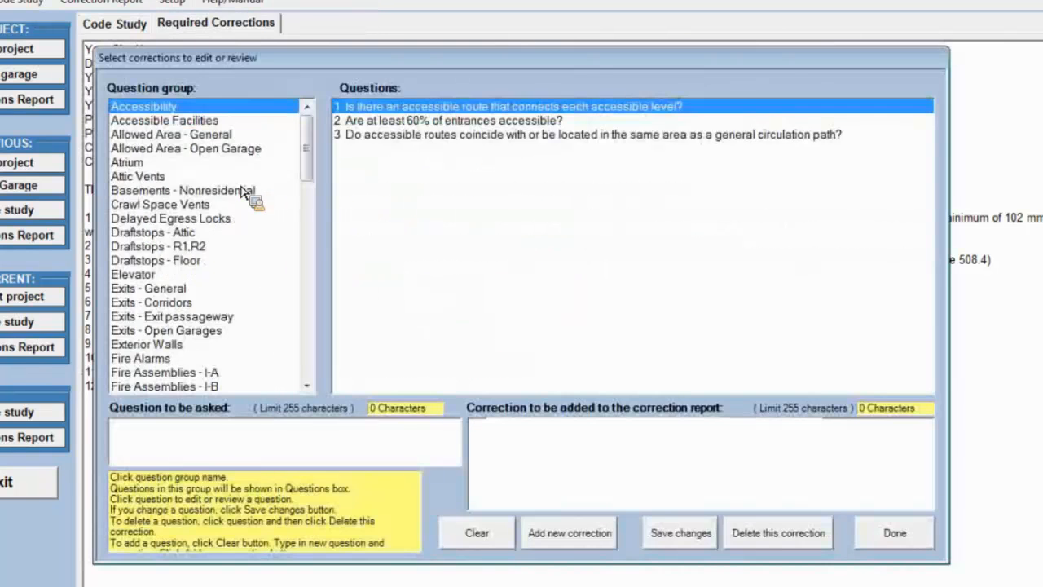
left_click(243, 191)
left_click(475, 113)
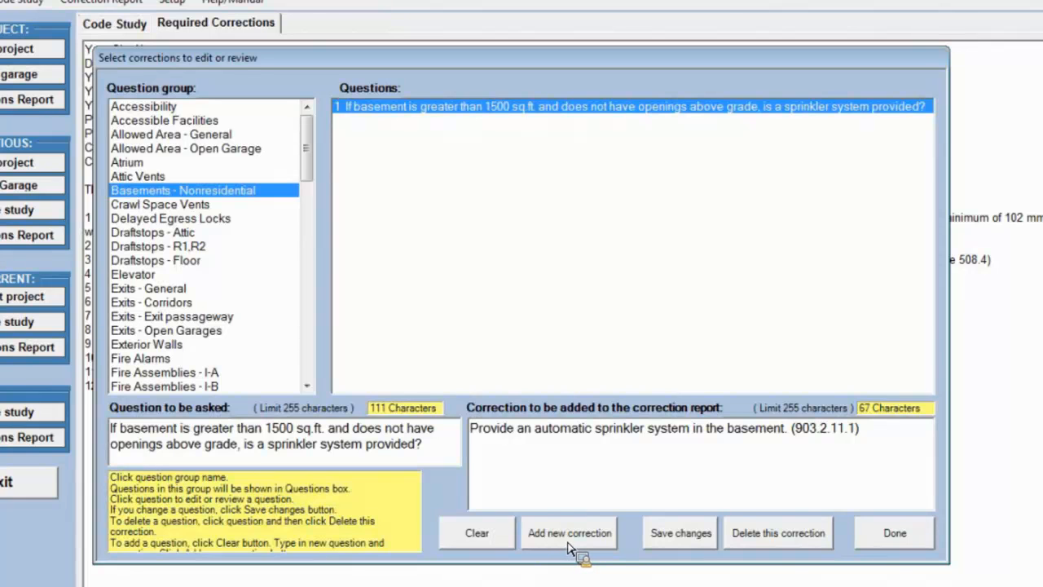
left_click(893, 541)
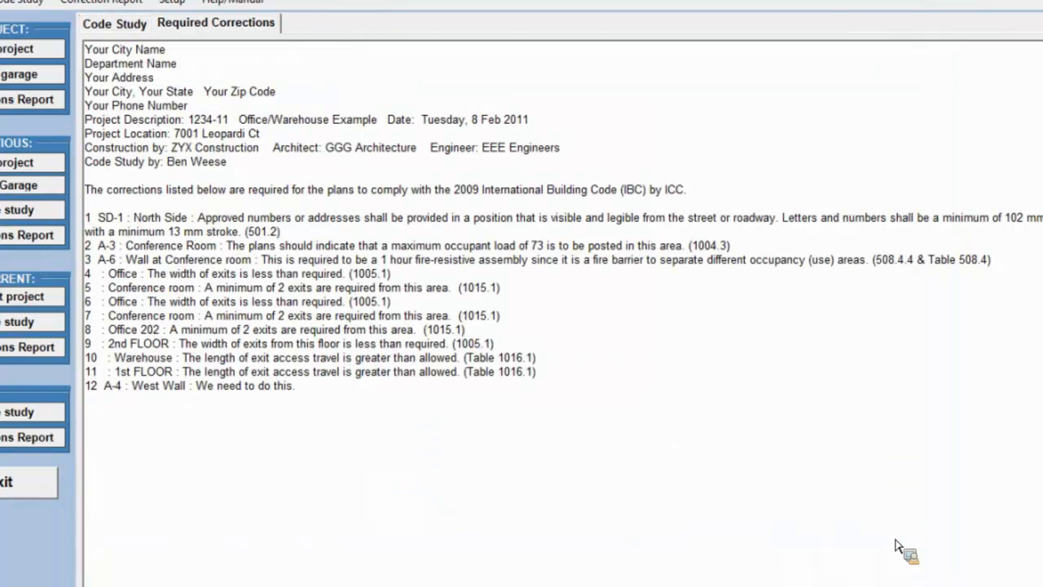